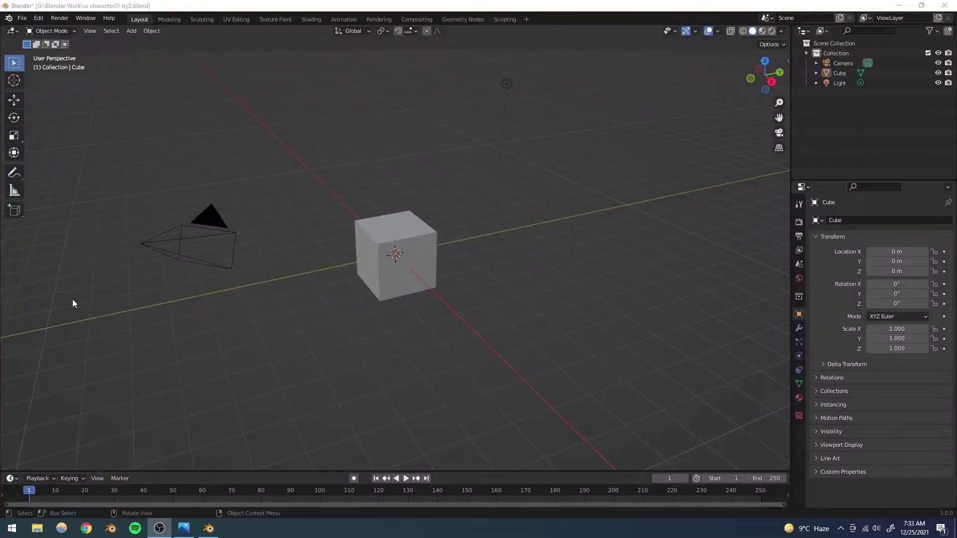
Step: Delete the default light and camera from the scene
click(27, 426)
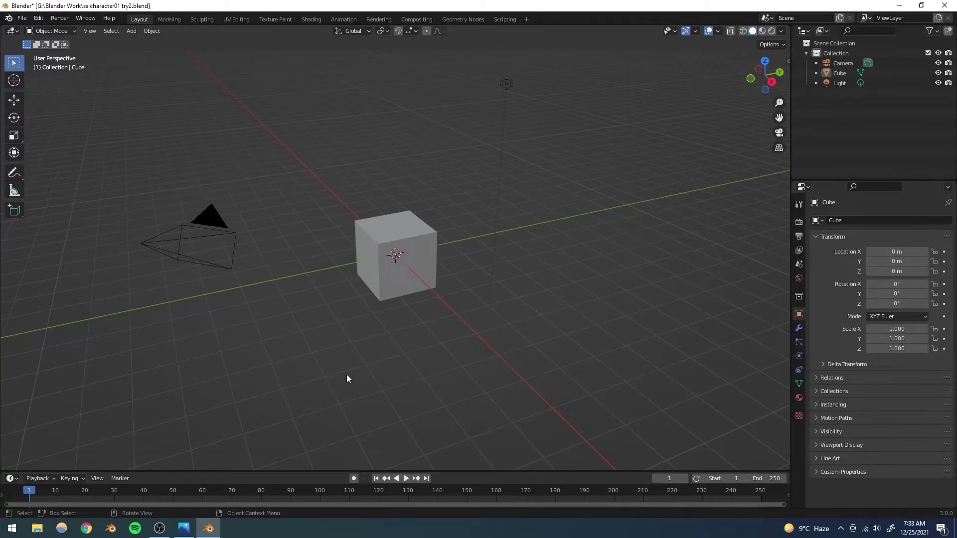
click(840, 82)
key(Delete)
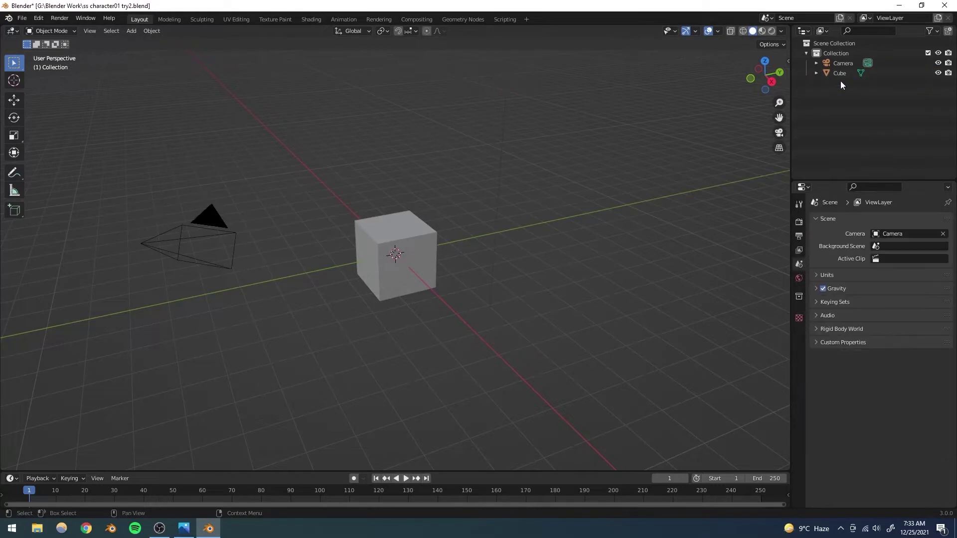
click(842, 63)
key(Delete)
Step: Scale the cube along the Z axis to about 0.788 while viewing it from the right side
middle_drag(447, 312, 353, 267)
scroll(371, 295, up, 4)
click(380, 270)
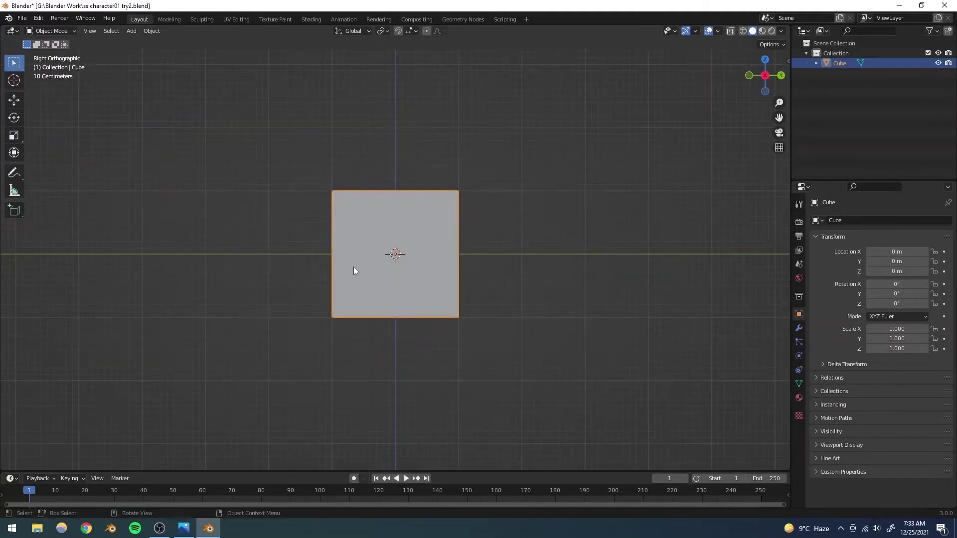
scroll(382, 266, up, 3)
shift+middle_drag(440, 255, 397, 263)
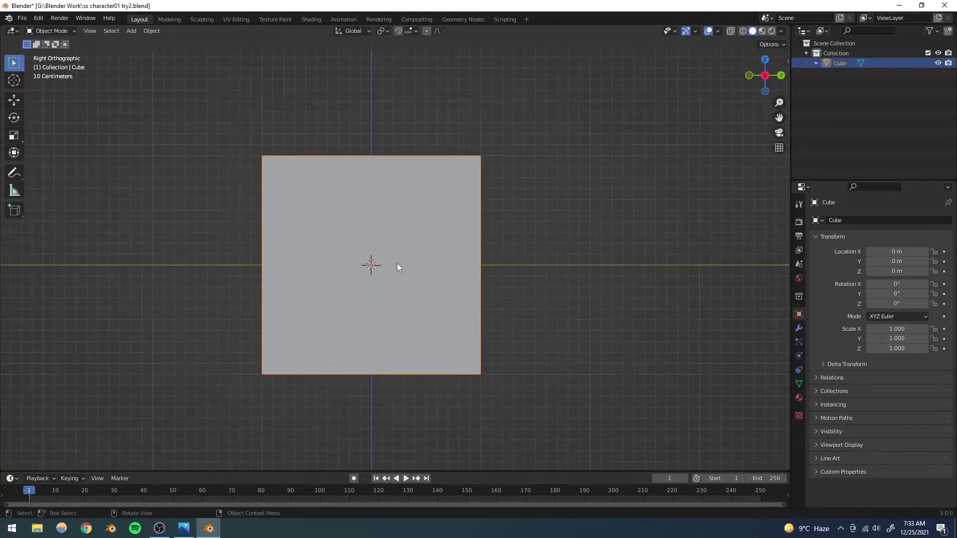
click(14, 135)
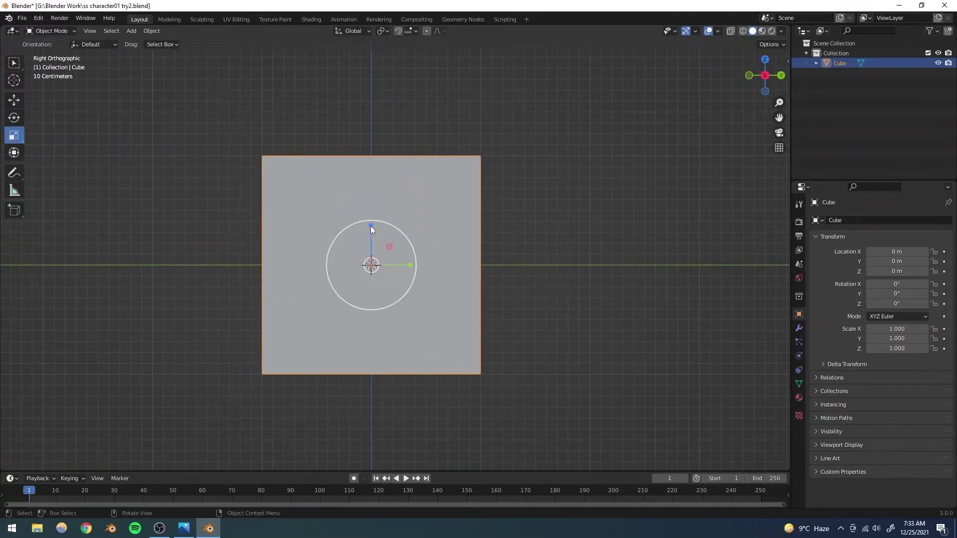
mouse_move(370, 226)
mouse_down()
mouse_move(373, 238)
mouse_move(370, 229)
mouse_up()
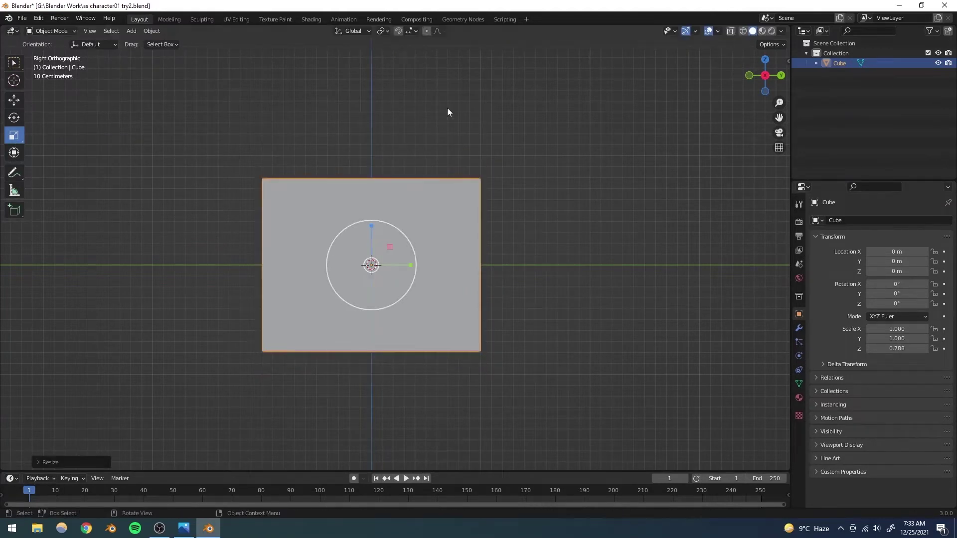
click(447, 110)
Step: Scale the cube along the X axis to about 0.716
middle_drag(424, 220, 396, 301)
scroll(392, 297, down, 4)
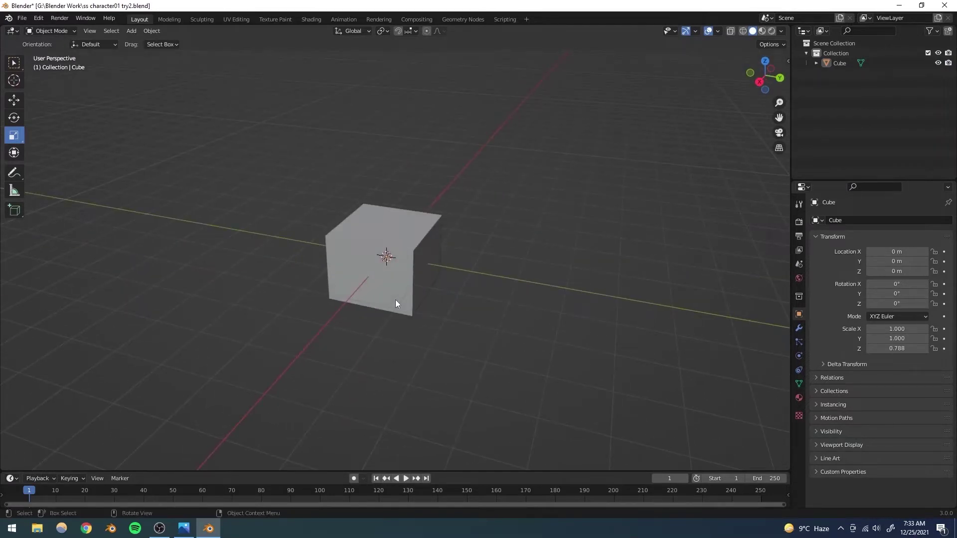
middle_drag(396, 303, 354, 266)
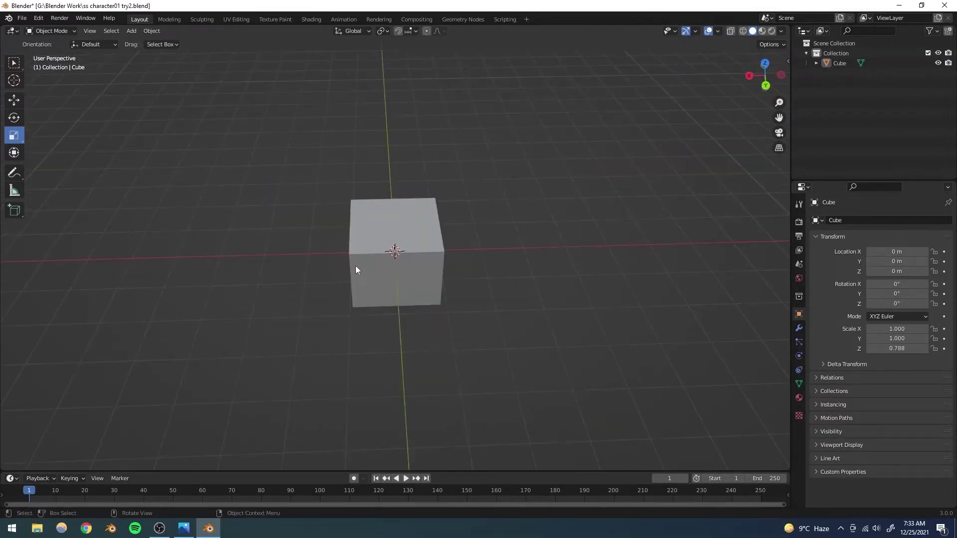
click(357, 249)
drag(355, 251, 366, 250)
click(361, 239)
Step: Add a Subdivision Surface modifier to the cube with viewport and render levels both set to 3
middle_drag(365, 238, 465, 227)
scroll(400, 279, up, 3)
middle_drag(401, 283, 368, 240)
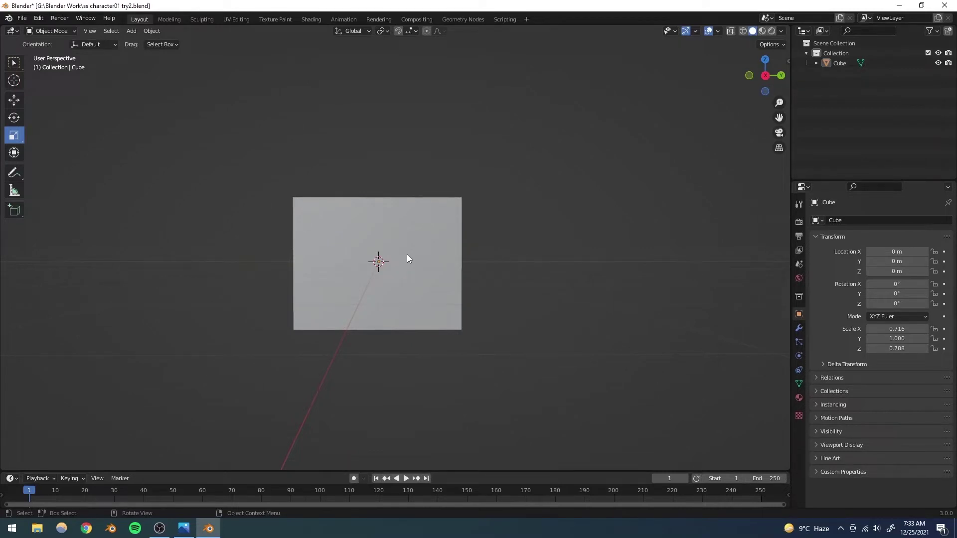
middle_drag(407, 255, 399, 220)
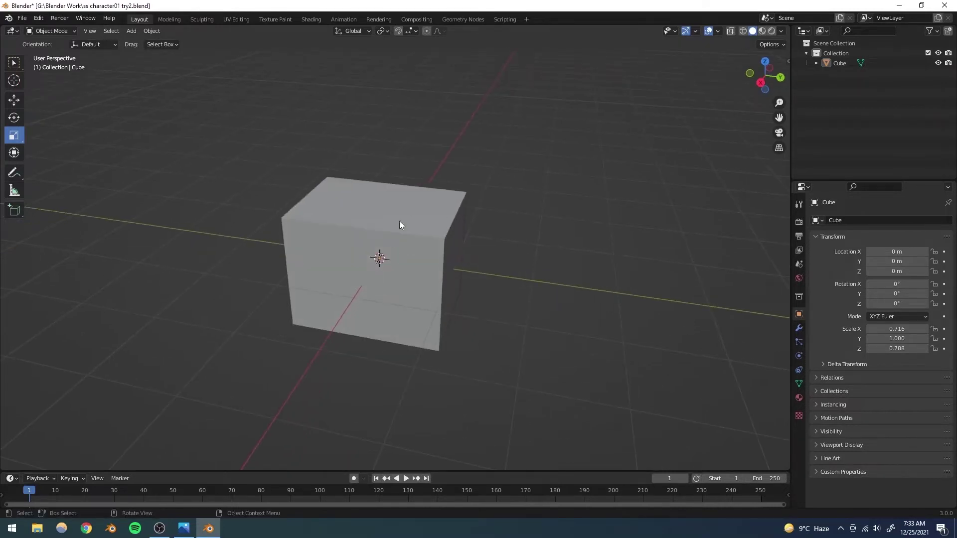
click(356, 285)
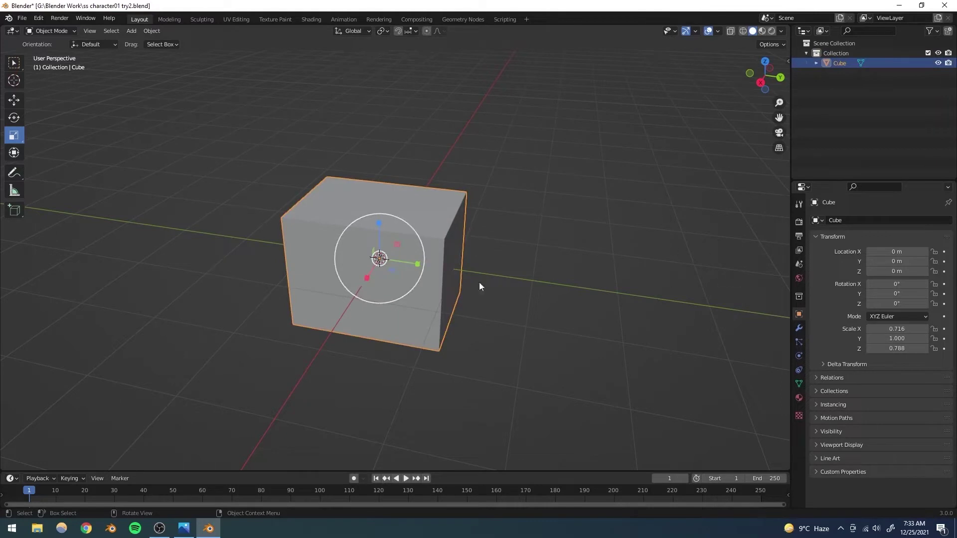
click(798, 329)
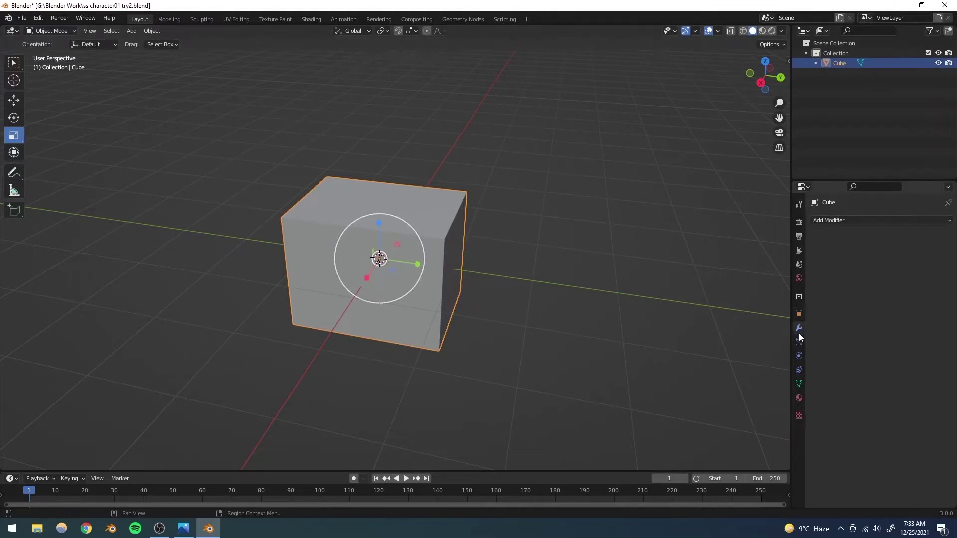
click(829, 221)
click(759, 402)
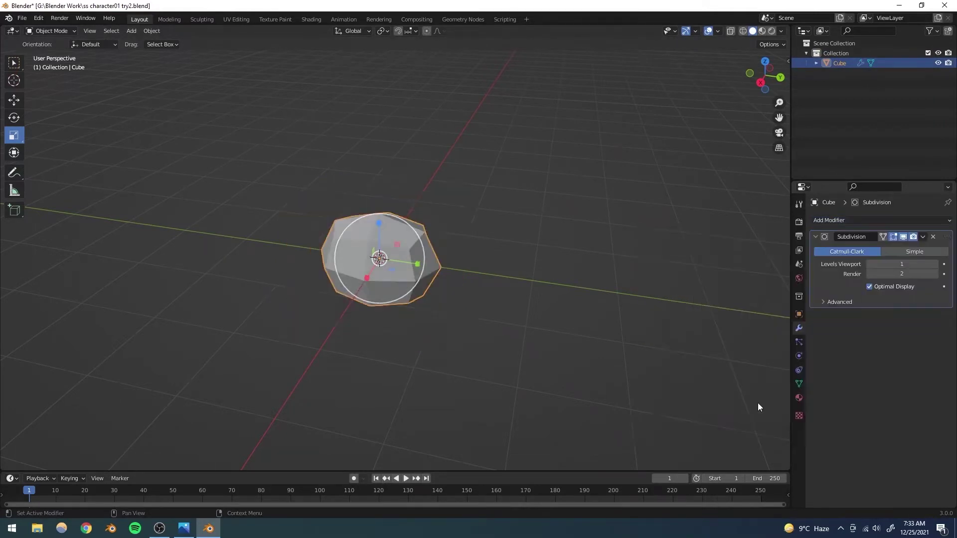
middle_drag(453, 390, 623, 265)
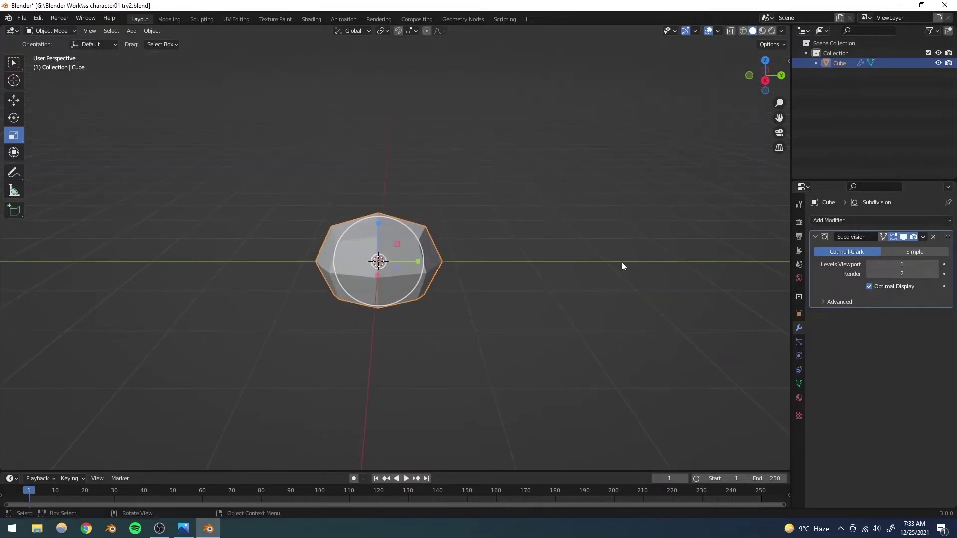
click(933, 266)
click(933, 266)
click(936, 273)
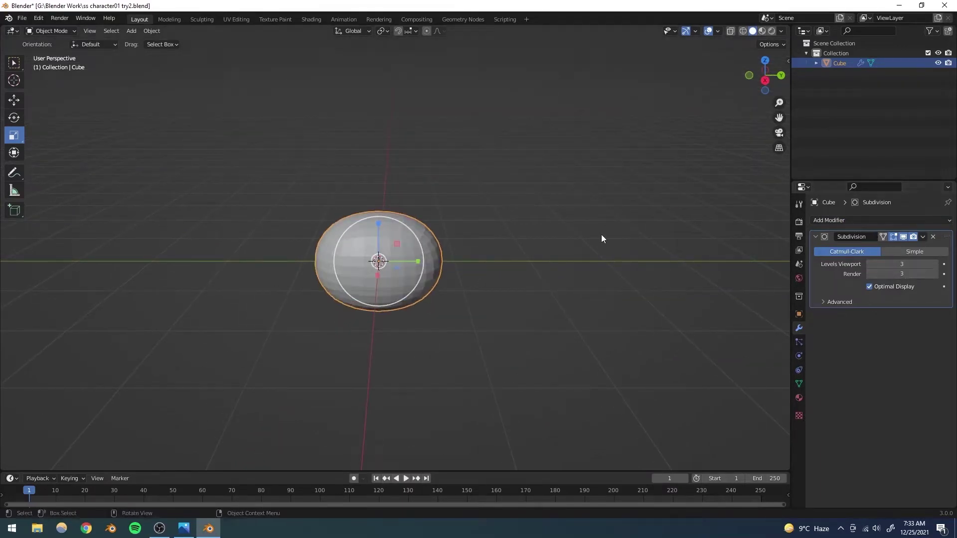
Step: Check the subdivided cube's cage in Edit Mode, and remove the Subdivision modifier back in Object Mode
click(50, 31)
click(47, 54)
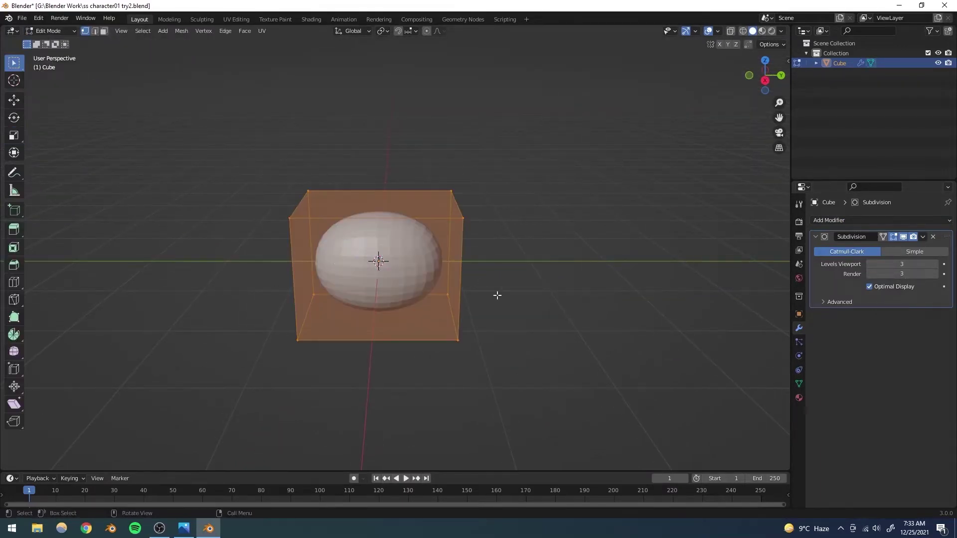
click(50, 31)
click(50, 43)
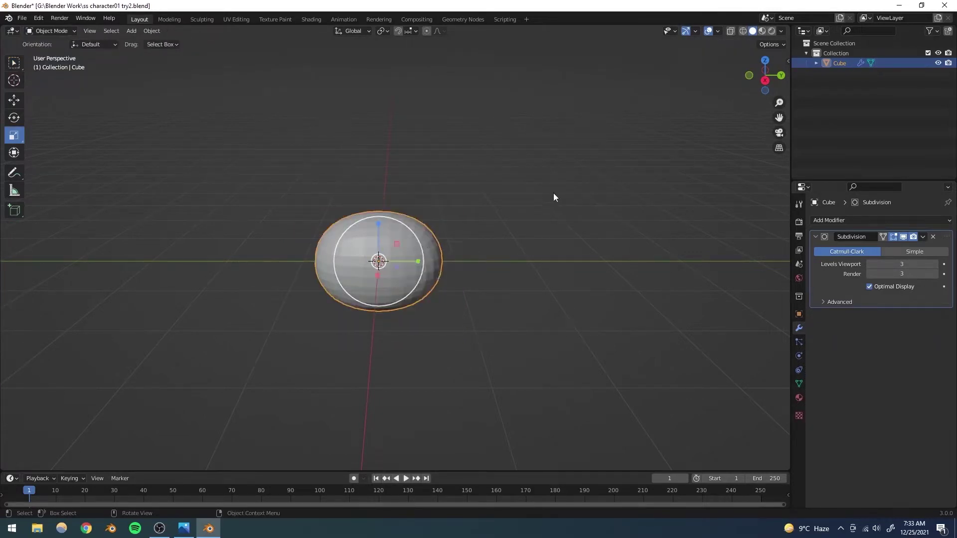
click(519, 186)
middle_drag(499, 203, 444, 249)
click(397, 247)
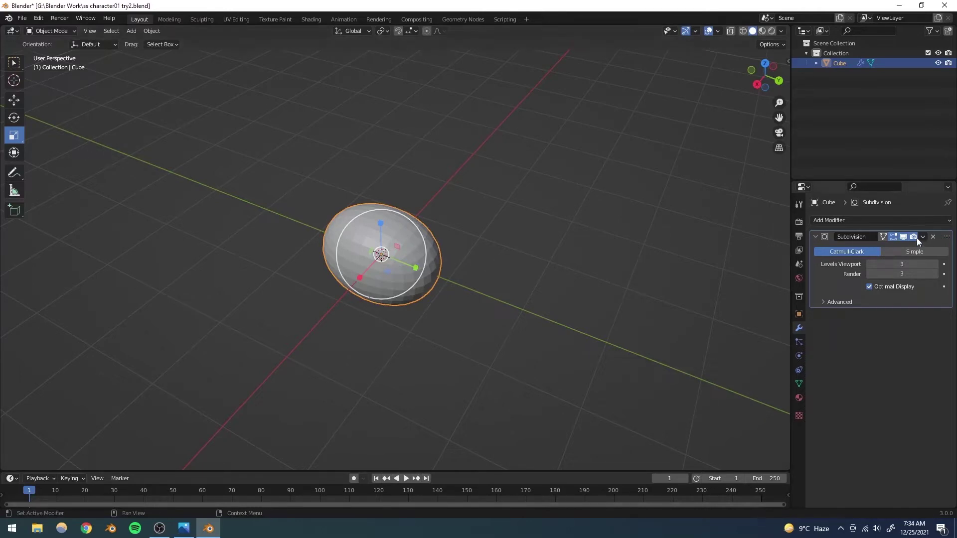
click(932, 237)
Step: Enter Edit Mode on the cube, switch to edge selection and select all of its edges
middle_drag(410, 309, 402, 227)
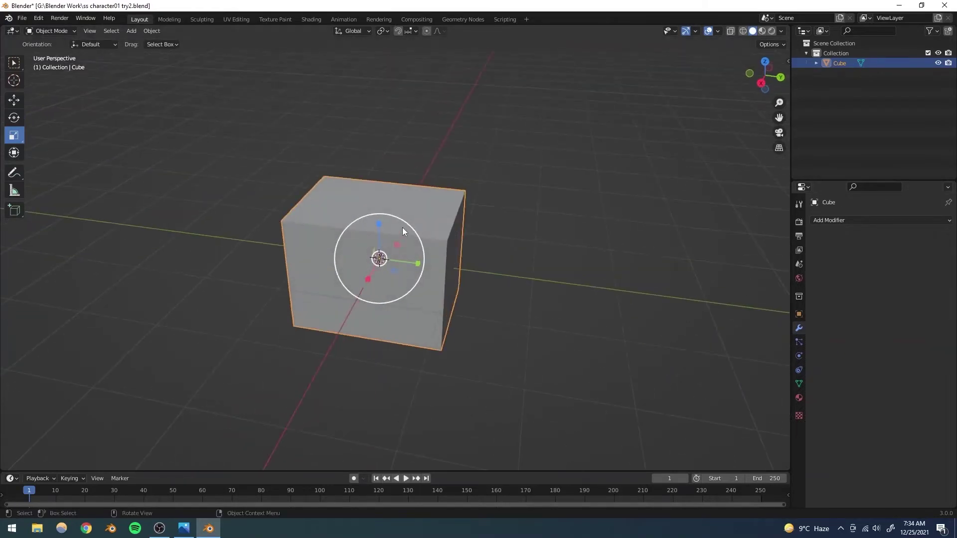
click(50, 31)
click(48, 54)
middle_drag(390, 254, 342, 265)
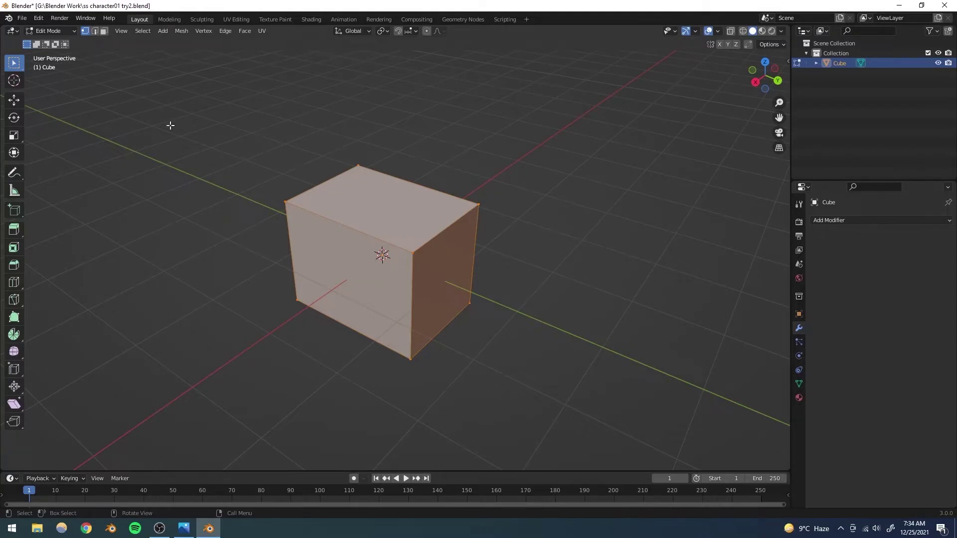
key(3)
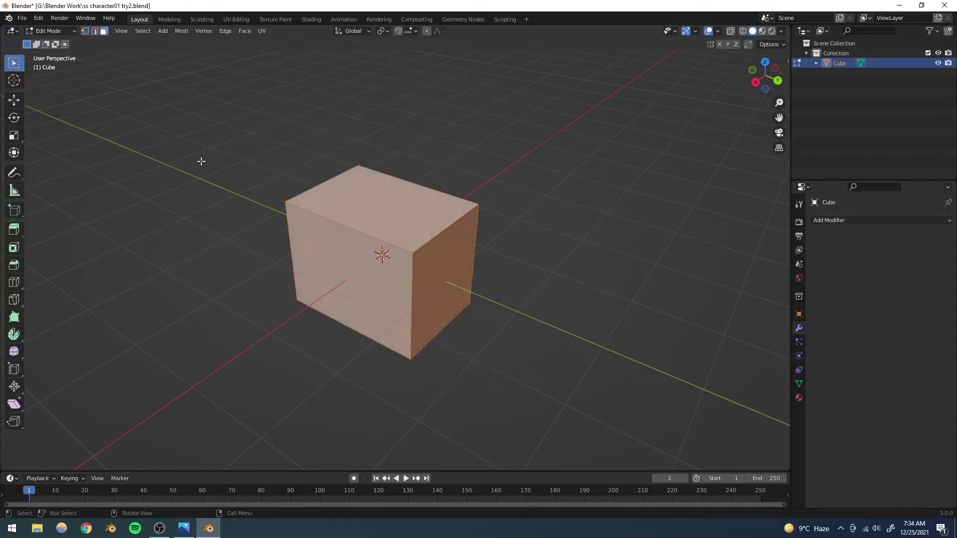
key(2)
middle_drag(309, 247, 329, 242)
click(387, 180)
click(354, 222)
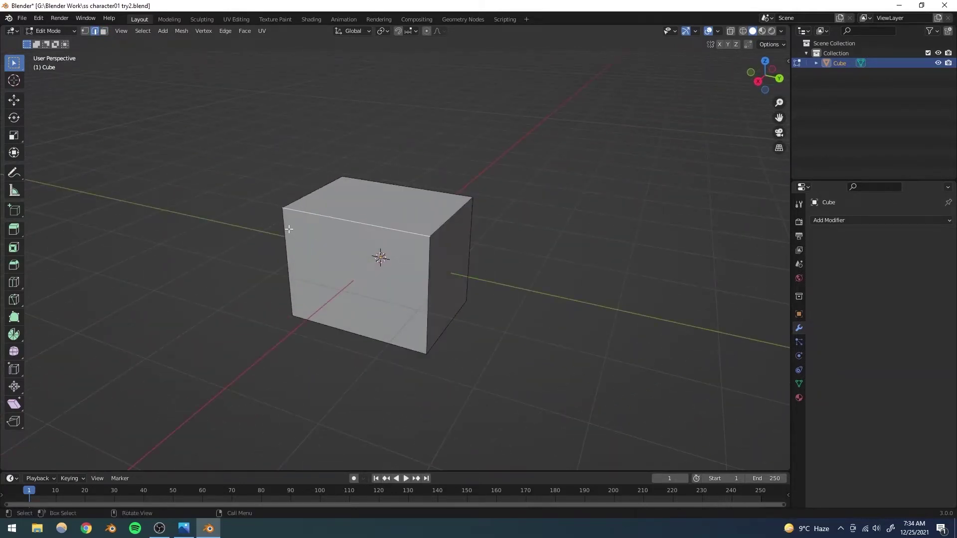
key(a)
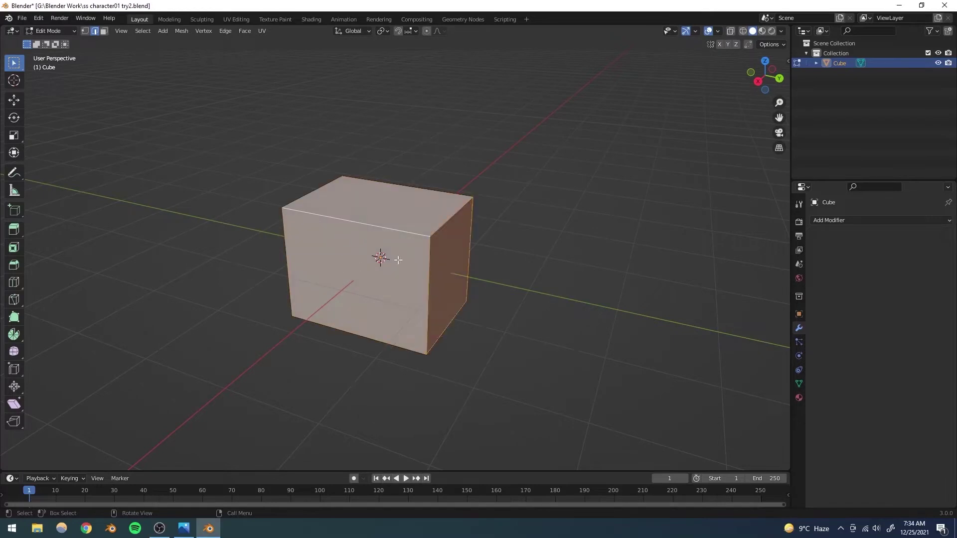
middle_drag(393, 274, 344, 240)
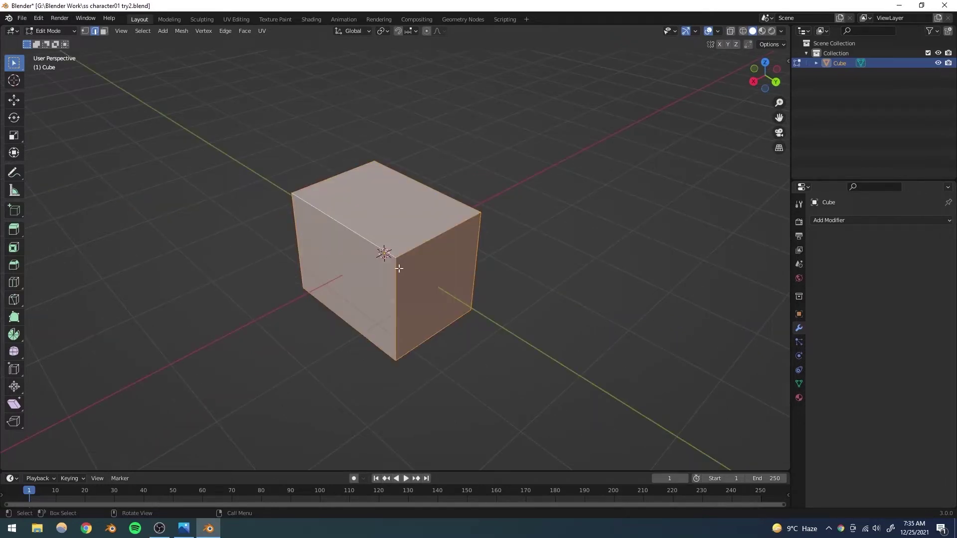
Step: Try a single-segment bevel about 0.155 m wide on all the cube's edges, and undo it
key(ctrl+b)
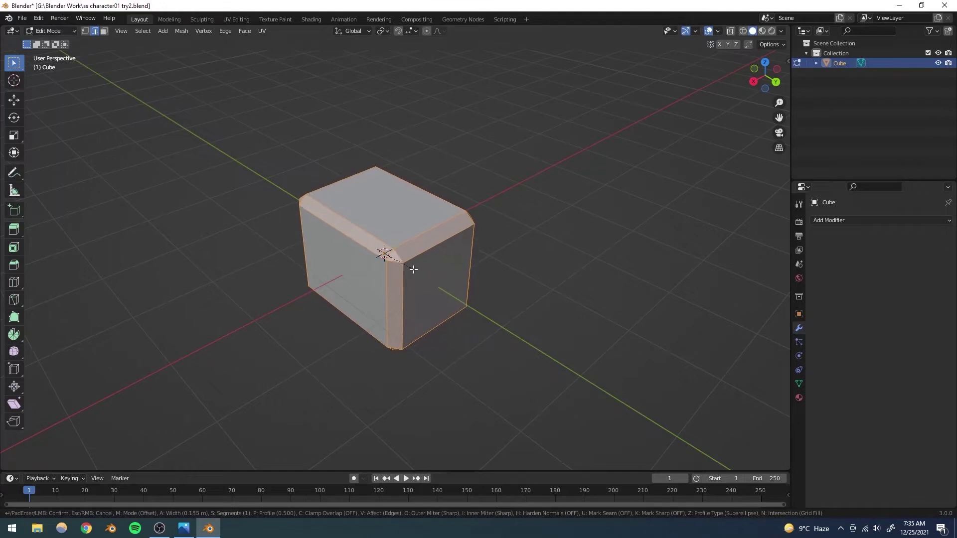
click(414, 269)
middle_drag(414, 270, 341, 214)
scroll(425, 253, up, 5)
scroll(424, 265, down, 4)
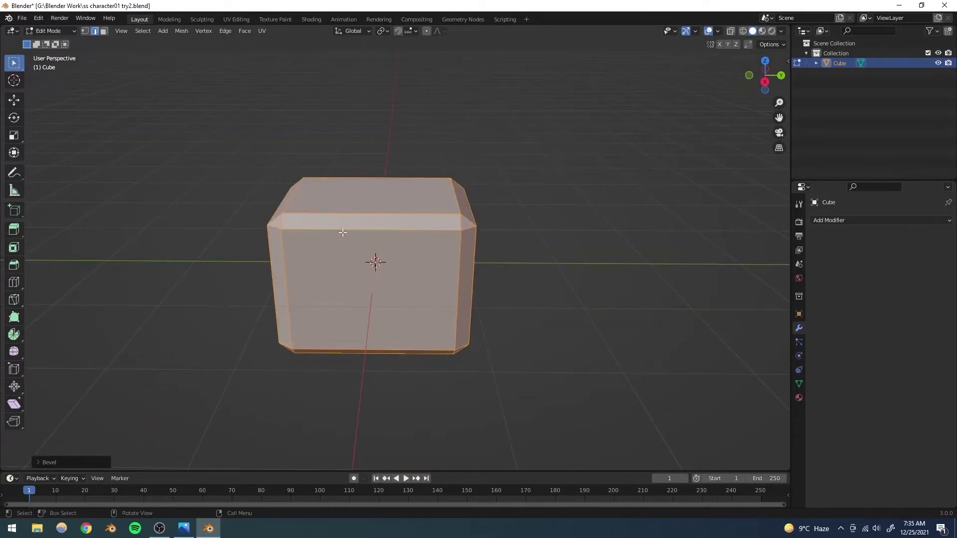
key(ctrl+z)
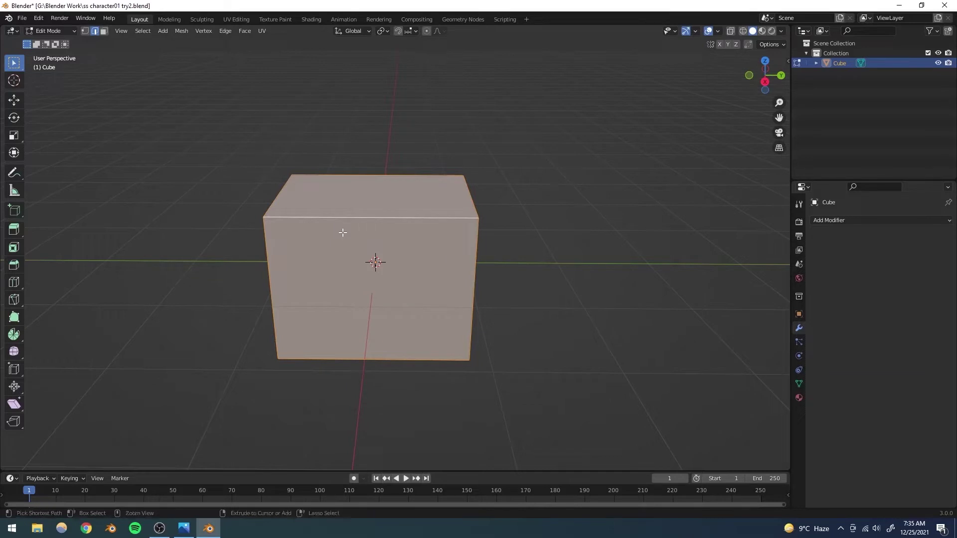
Step: Bevel all the cube's edges with 10 segments and a width of about 0.139 m, and return to Object Mode
key(ctrl+b)
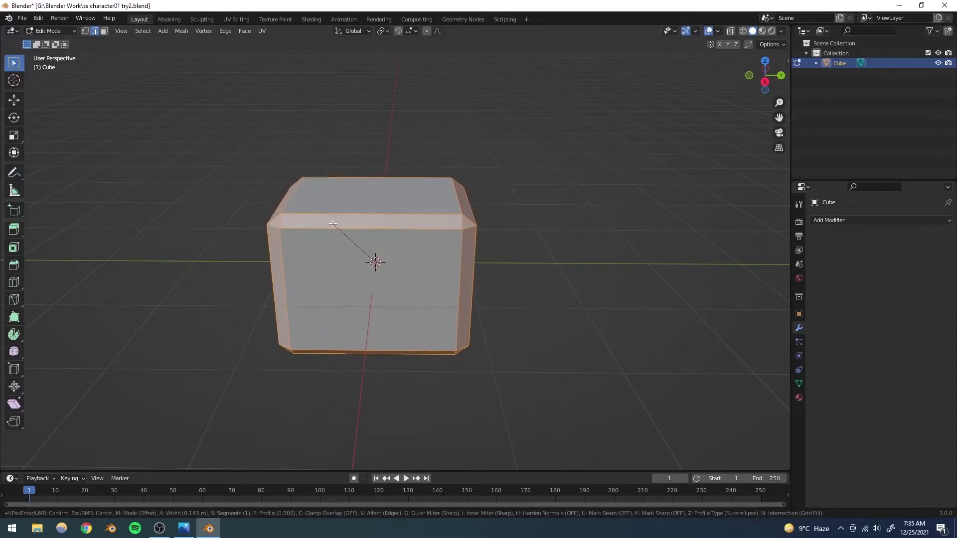
scroll(334, 223, up, 6)
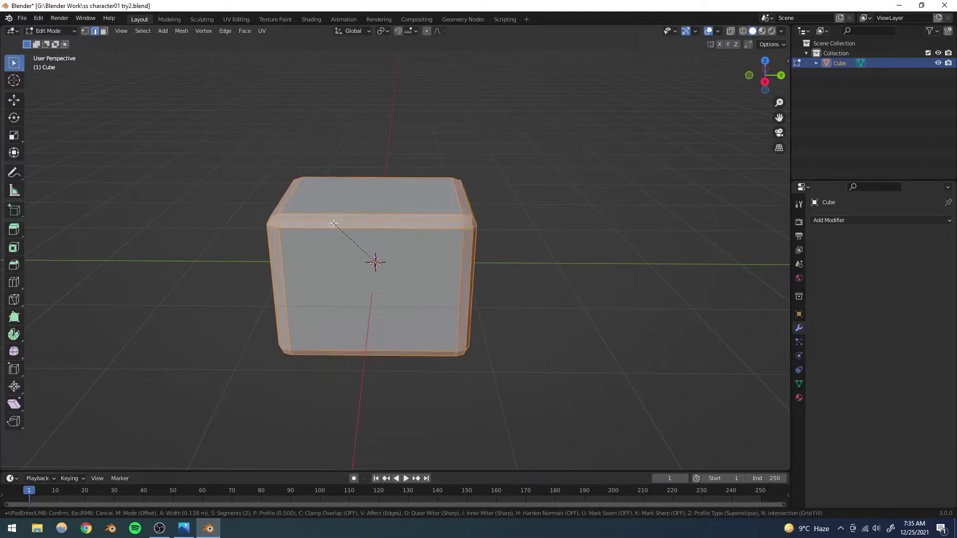
scroll(334, 223, up, 3)
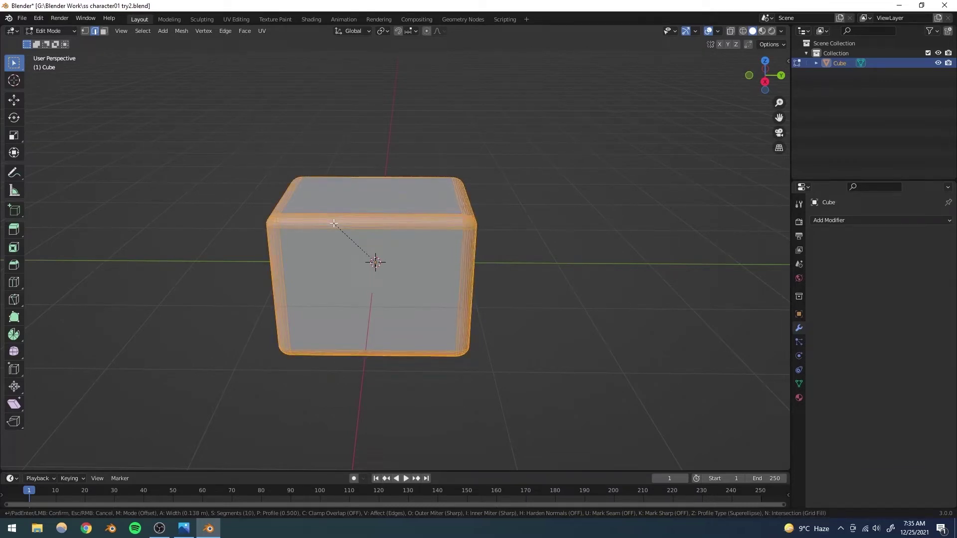
scroll(334, 223, down, 2)
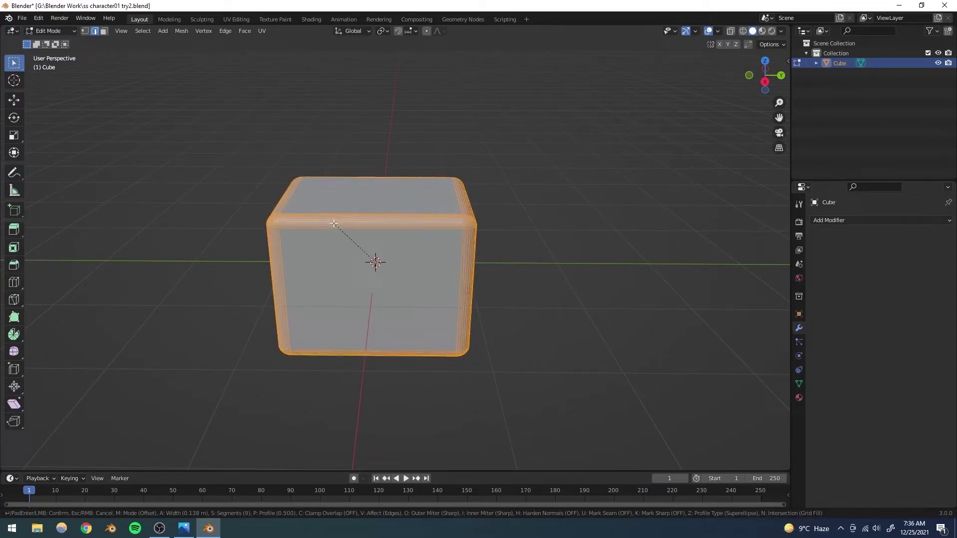
scroll(335, 223, up, 2)
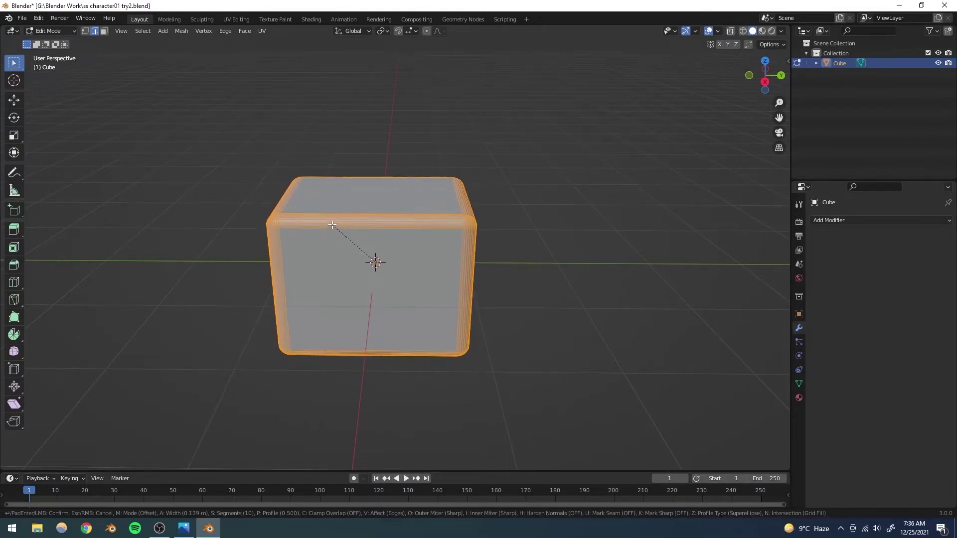
click(339, 232)
middle_drag(341, 236, 386, 282)
click(50, 31)
click(55, 41)
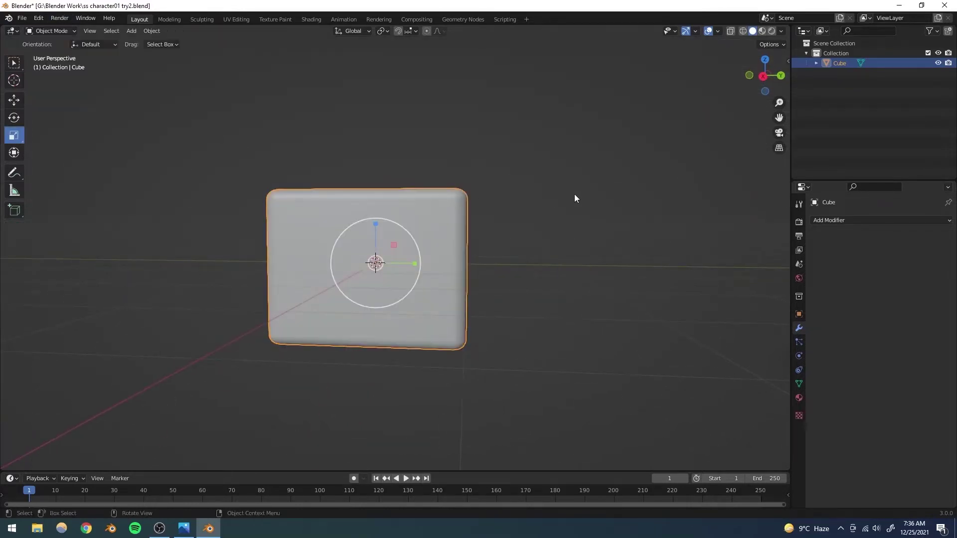
Step: Deselect the cube and examine the shading of its beveled edges and corner up close
click(486, 272)
middle_drag(486, 272, 342, 270)
scroll(306, 295, up, 4)
scroll(306, 292, up, 2)
scroll(332, 291, down, 4)
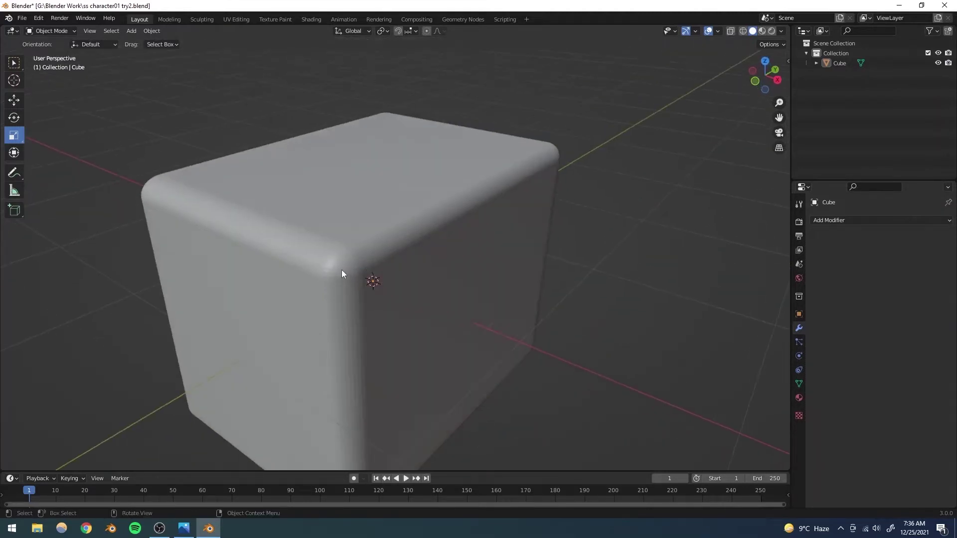
scroll(324, 281, up, 1)
scroll(322, 281, up, 2)
shift+middle_drag(291, 291, 348, 291)
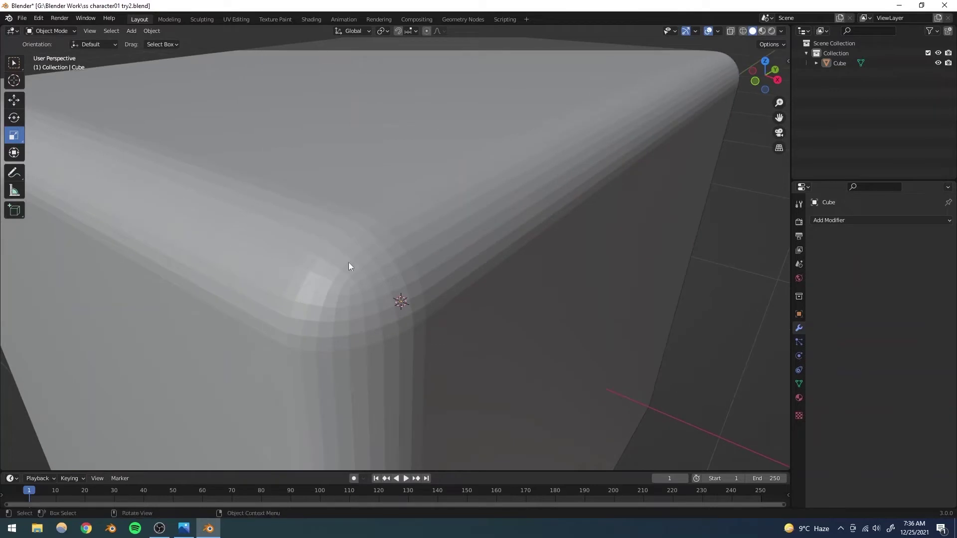
Step: Apply smooth shading to the beveled cube and deselect it
click(331, 288)
right_click(286, 259)
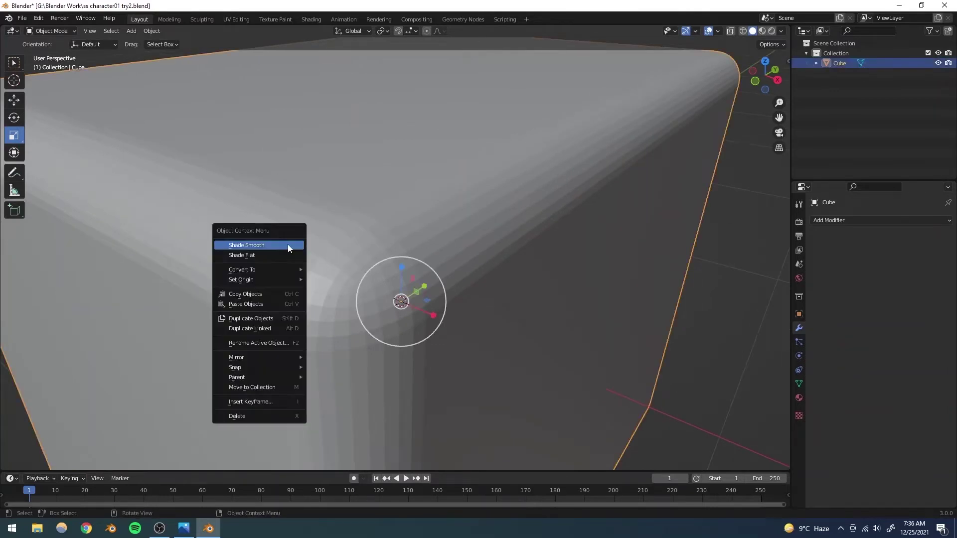
click(270, 245)
scroll(356, 289, down, 6)
click(549, 317)
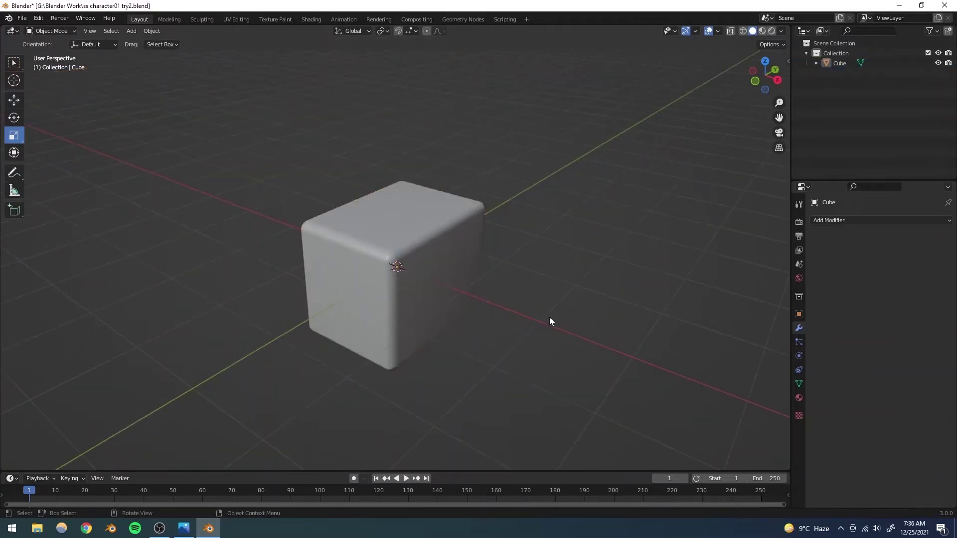
middle_drag(549, 317, 426, 318)
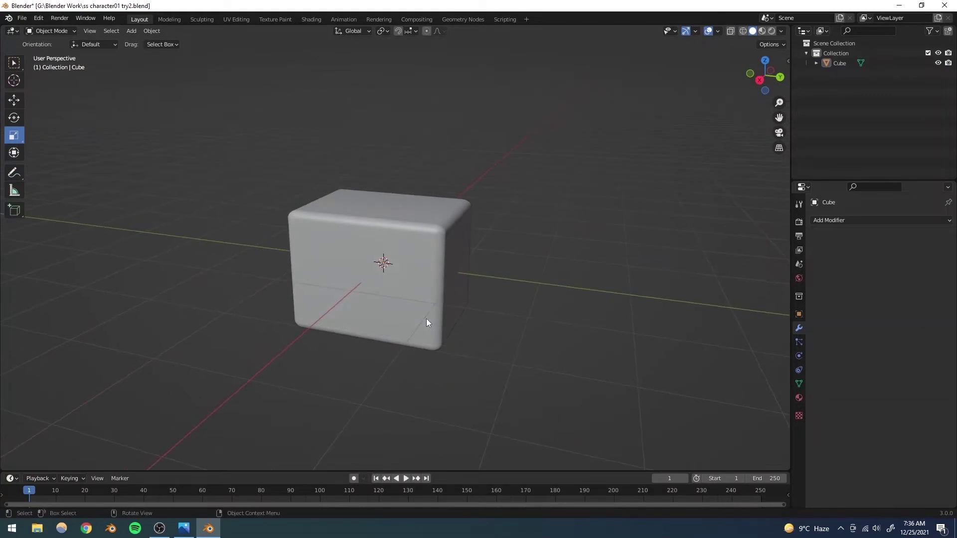
middle_drag(363, 323, 347, 267)
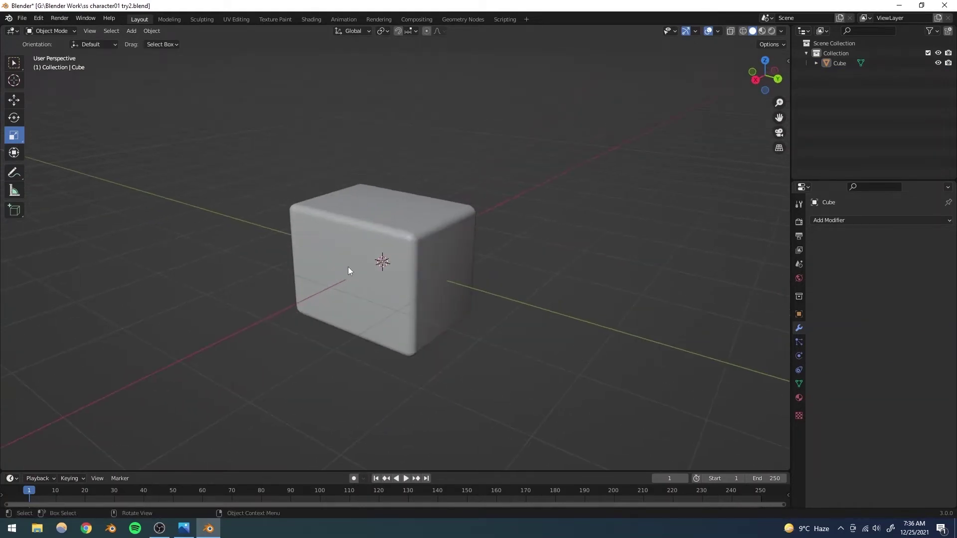
Step: Duplicate the smooth-shaded cube and leave the copy in place over the original
click(349, 241)
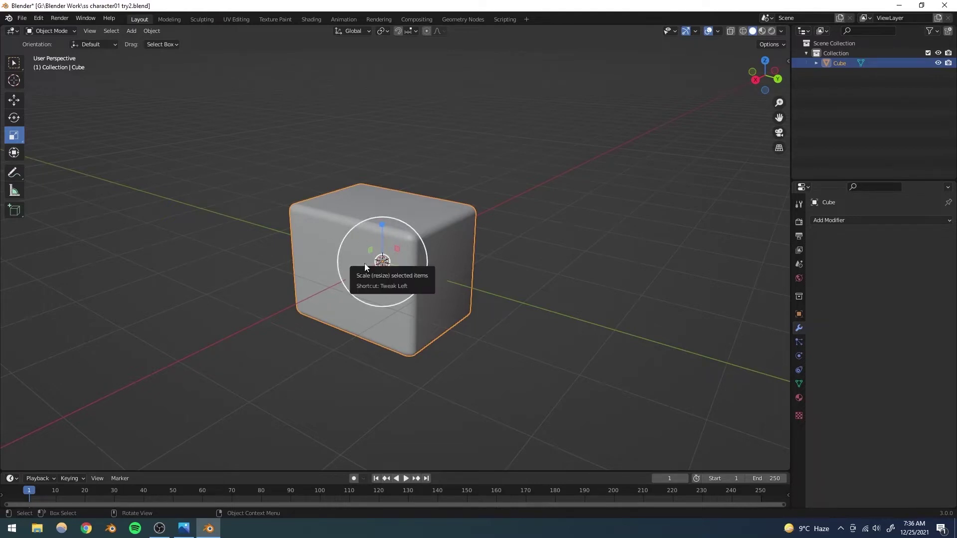
key(shift+d)
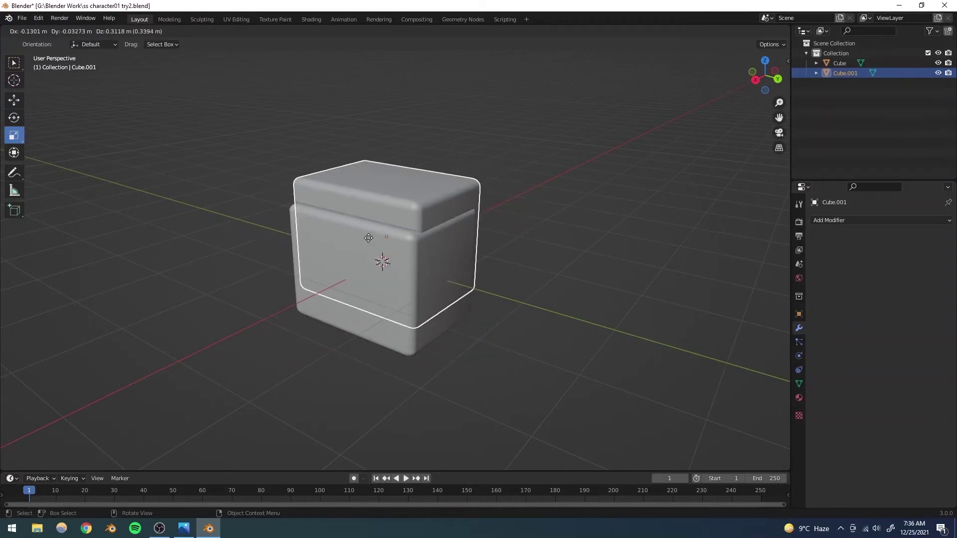
right_click(202, 264)
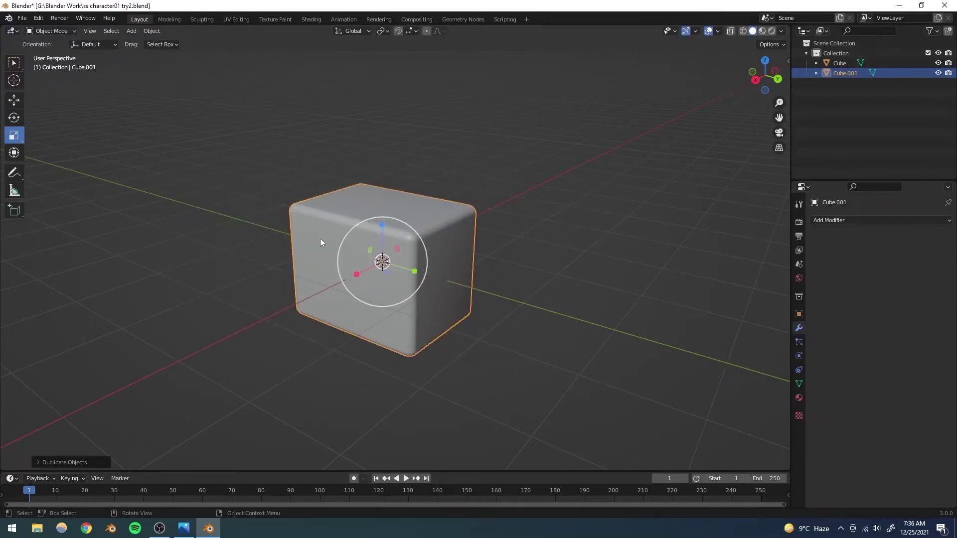
Step: Scale the duplicate up slightly and move it back along the X axis so the original protrudes from its front
middle_drag(407, 290, 385, 289)
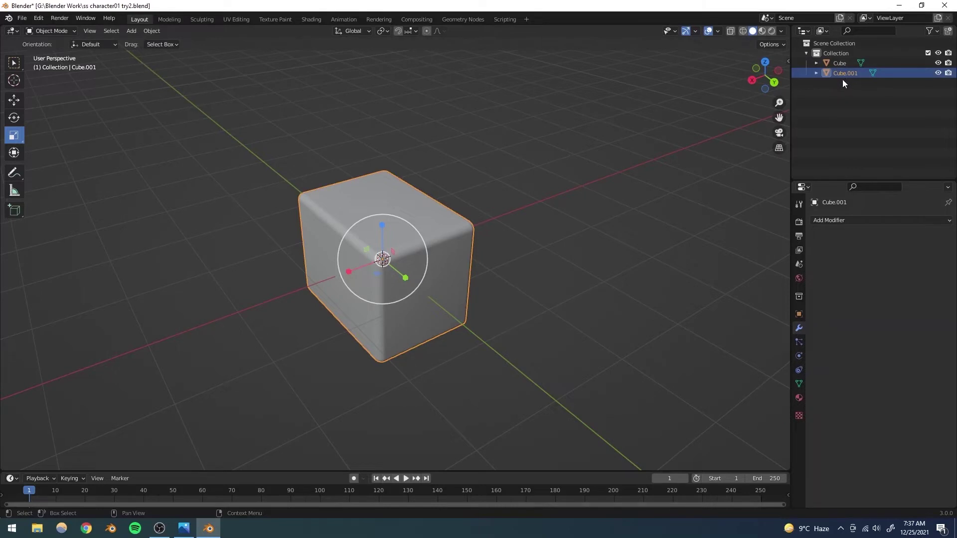
middle_drag(505, 247, 517, 211)
key(s)
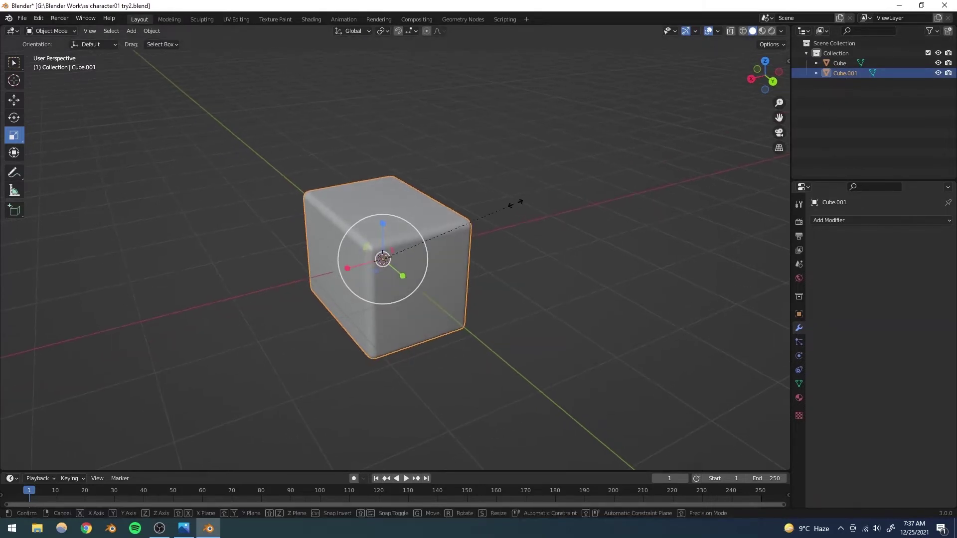
click(540, 197)
middle_drag(436, 276, 418, 259)
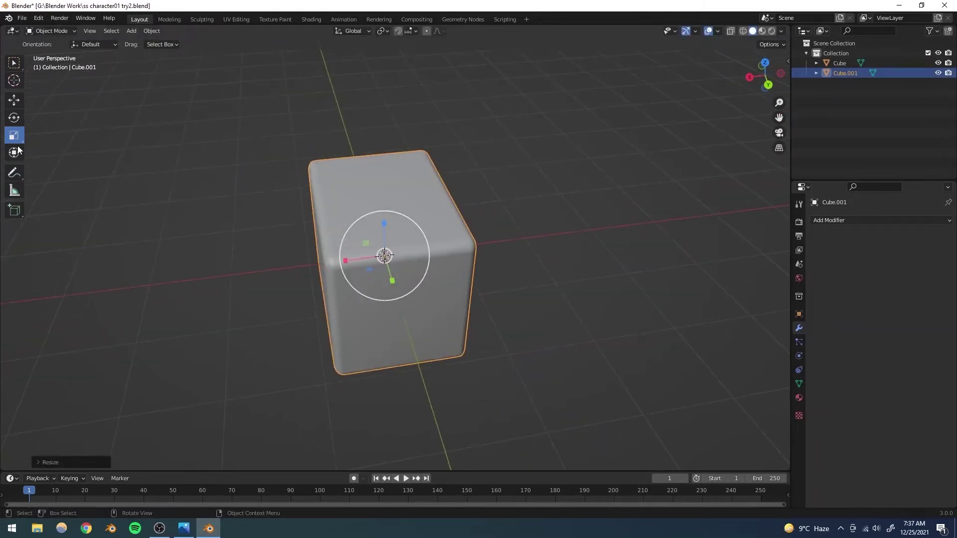
click(14, 100)
drag(344, 259, 371, 259)
middle_drag(355, 288, 384, 284)
Step: In the right side view, scale the duplicate uniformly by about 1.10
key(KP_3)
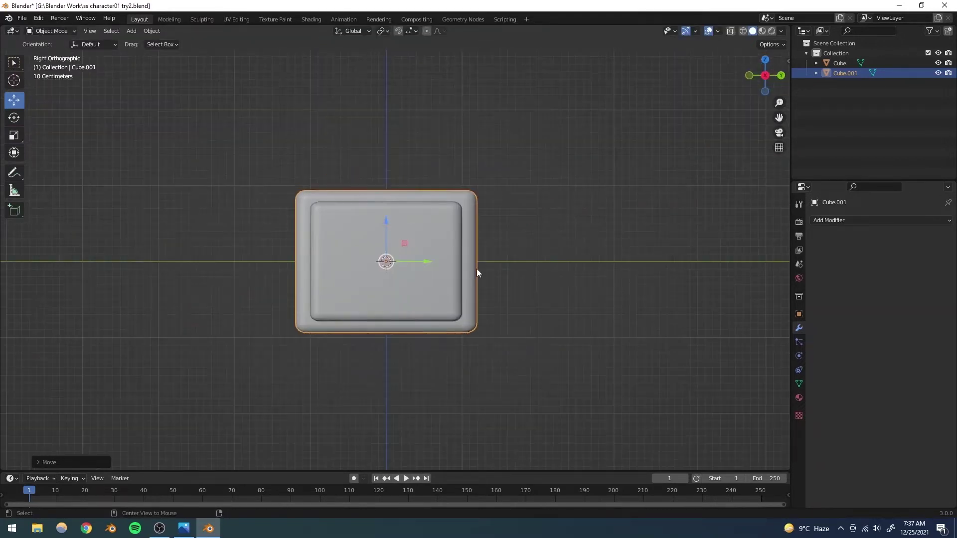
scroll(346, 255, up, 3)
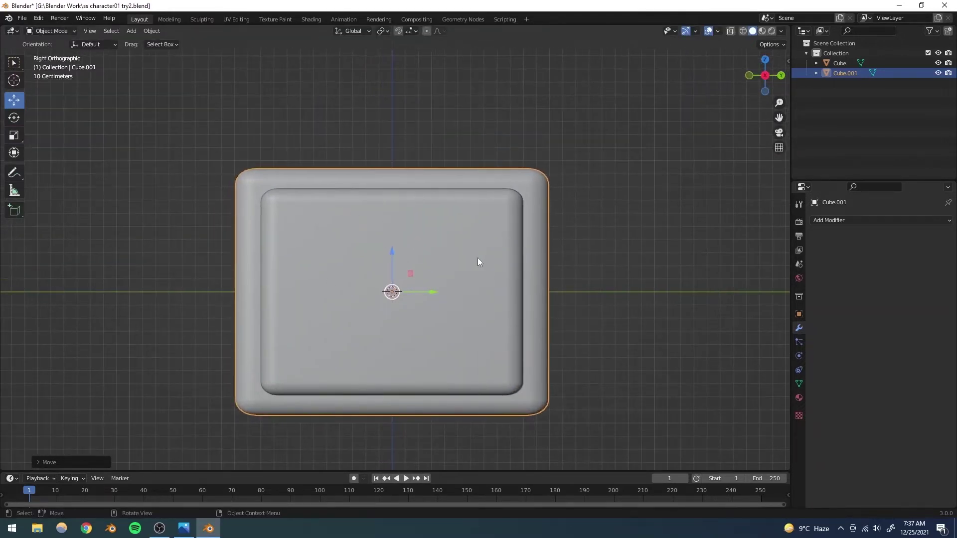
key(s)
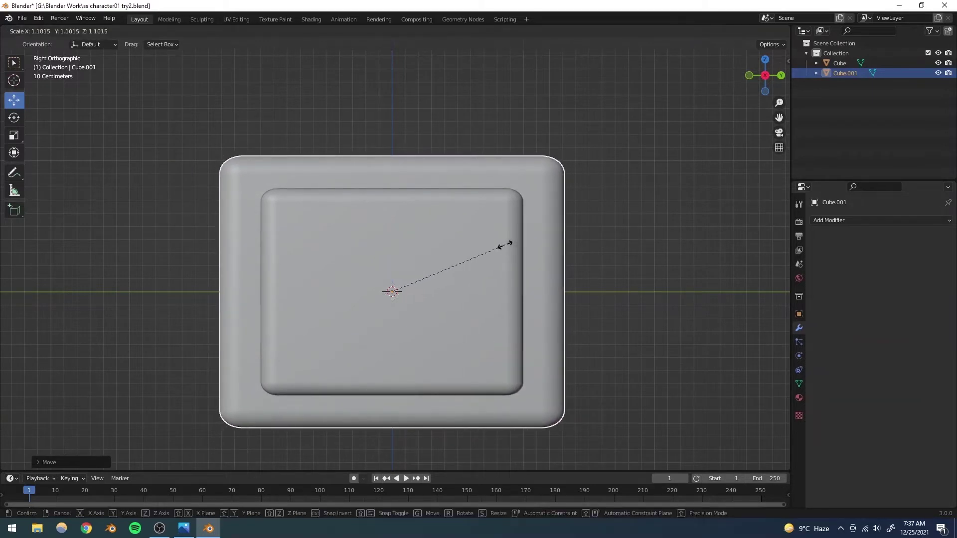
click(505, 245)
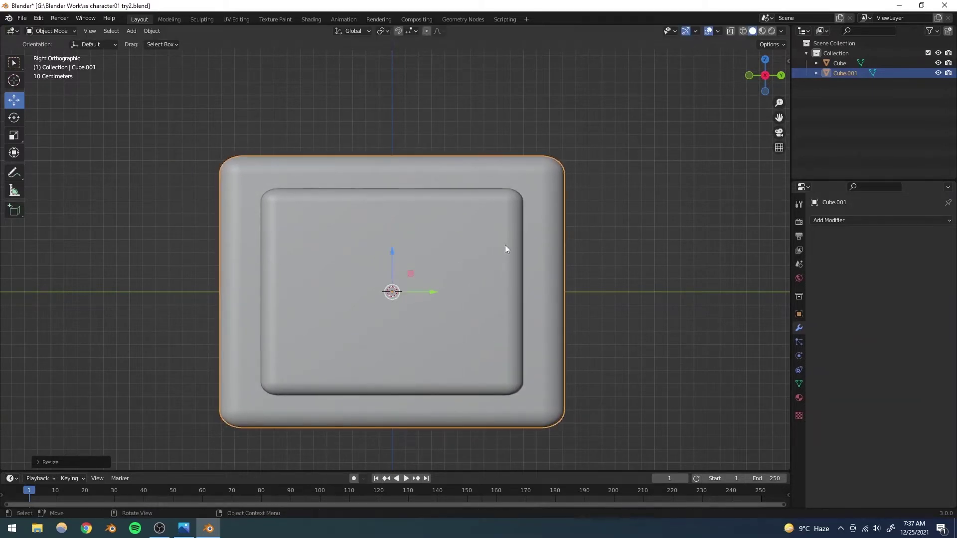
Step: Stretch the duplicate along Z and move it upward, leaving a wider margin above the original cube
click(14, 135)
drag(392, 250, 391, 242)
click(14, 101)
click(656, 176)
click(384, 197)
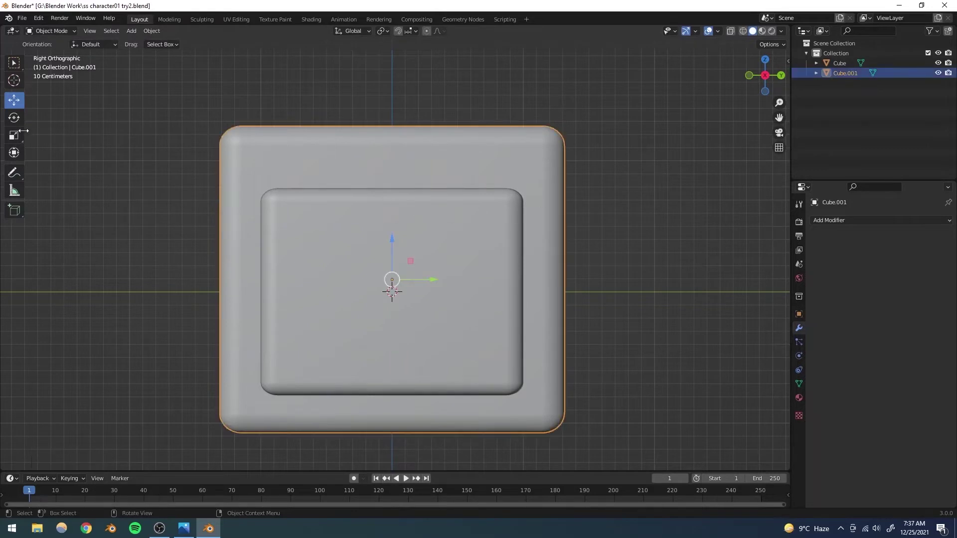
click(14, 136)
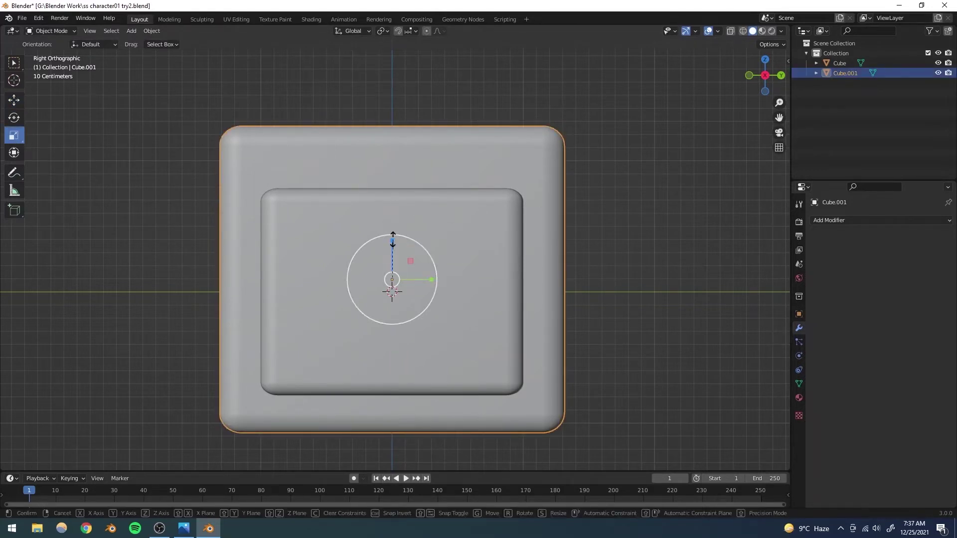
drag(392, 240, 396, 237)
click(14, 100)
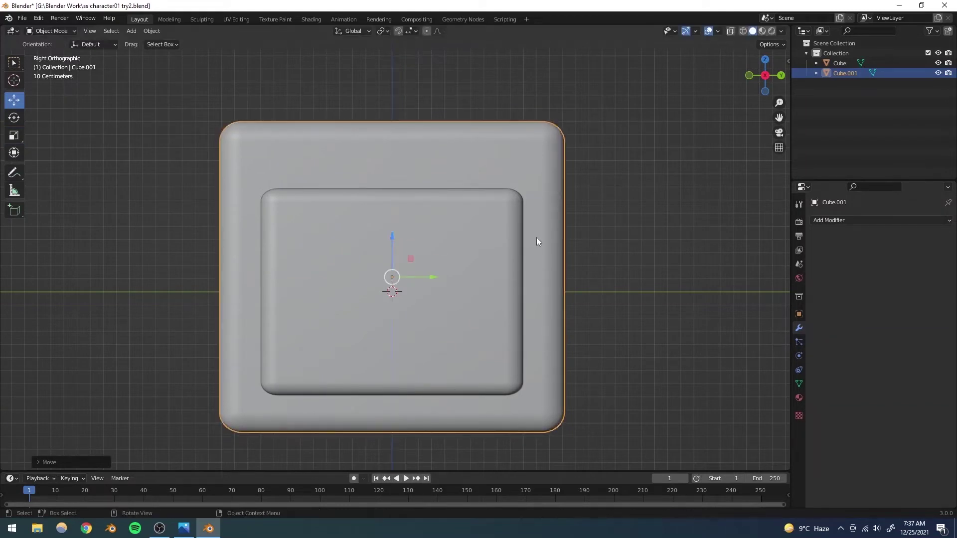
Step: Scale the duplicate uniformly by about 0.98 and deselect it
key(s)
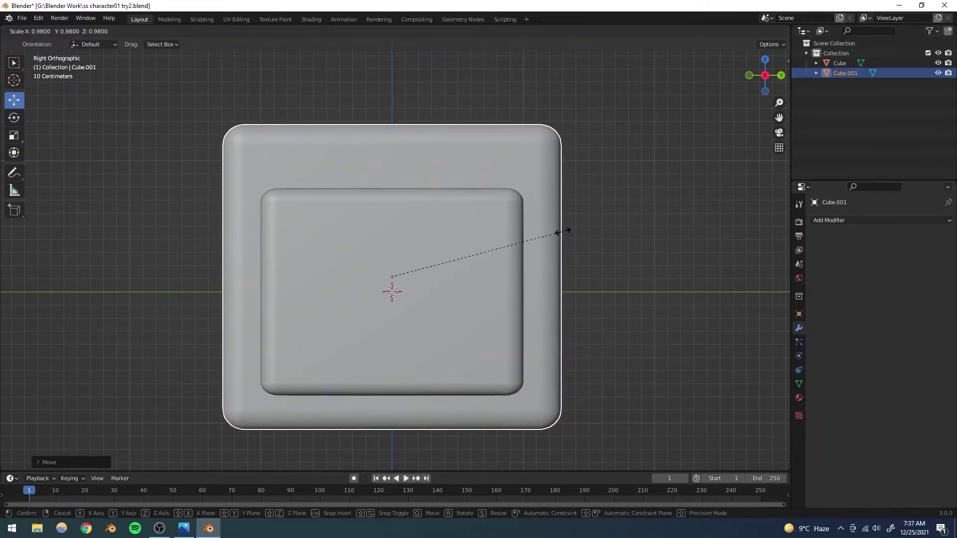
click(563, 232)
click(612, 179)
Step: Check the two boxes in perspective, select the larger outer box and save the file
scroll(536, 266, down, 6)
middle_drag(536, 266, 379, 306)
scroll(392, 301, up, 4)
scroll(391, 308, down, 2)
scroll(377, 306, up, 3)
click(321, 278)
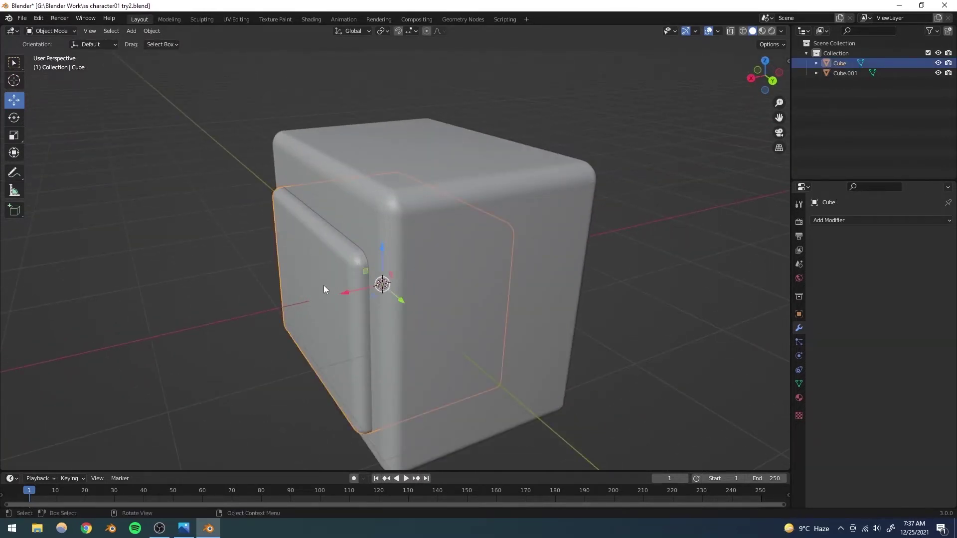
click(489, 183)
middle_drag(286, 194, 373, 282)
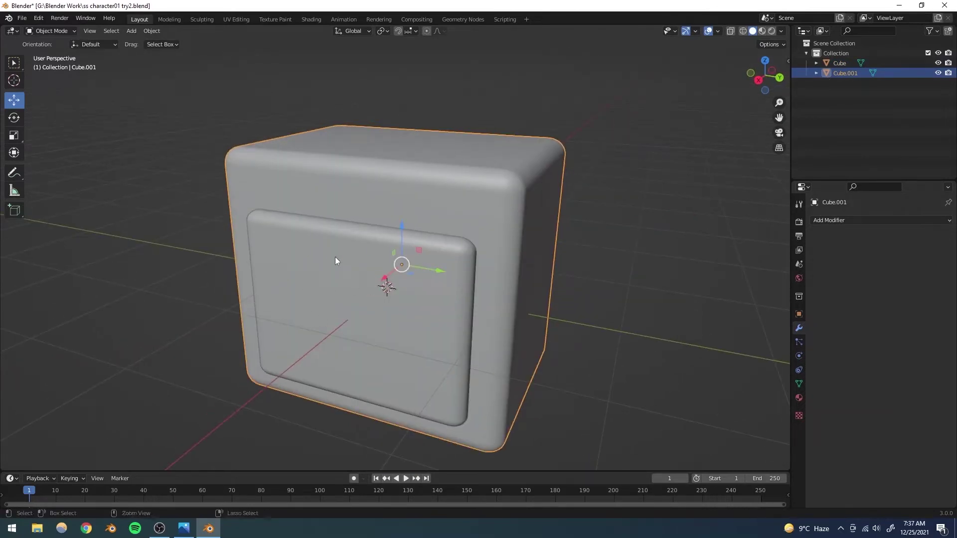
key(ctrl+s)
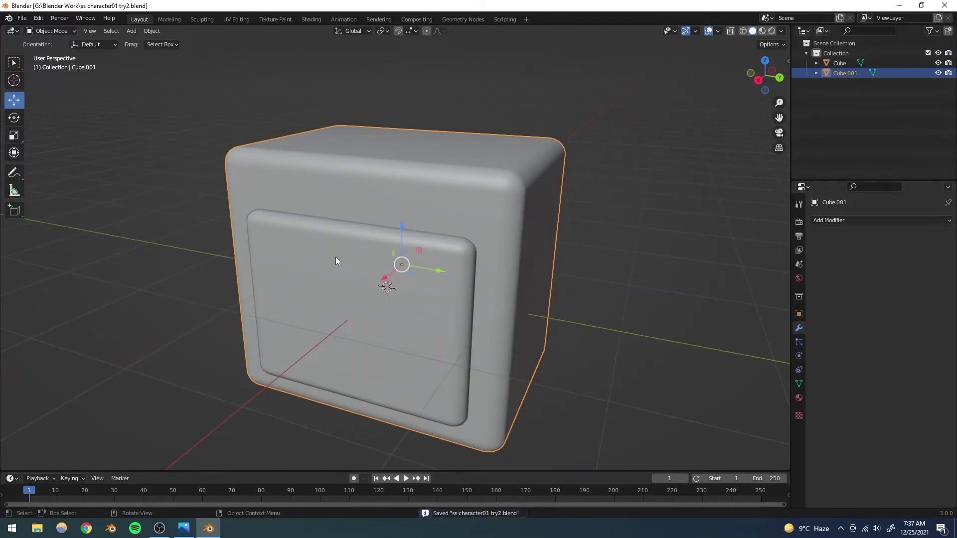
Step: Add a Boolean modifier to the outer box
middle_drag(335, 257, 426, 288)
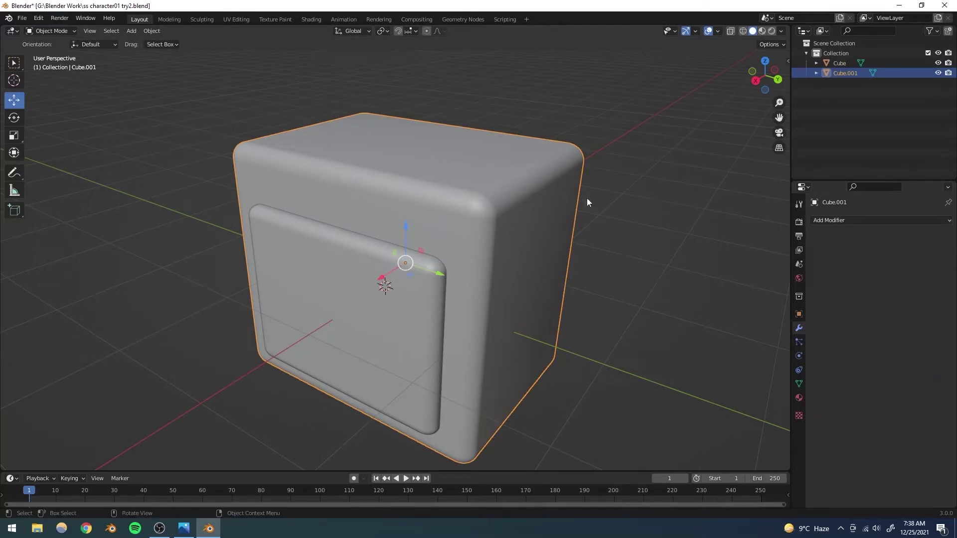
click(826, 220)
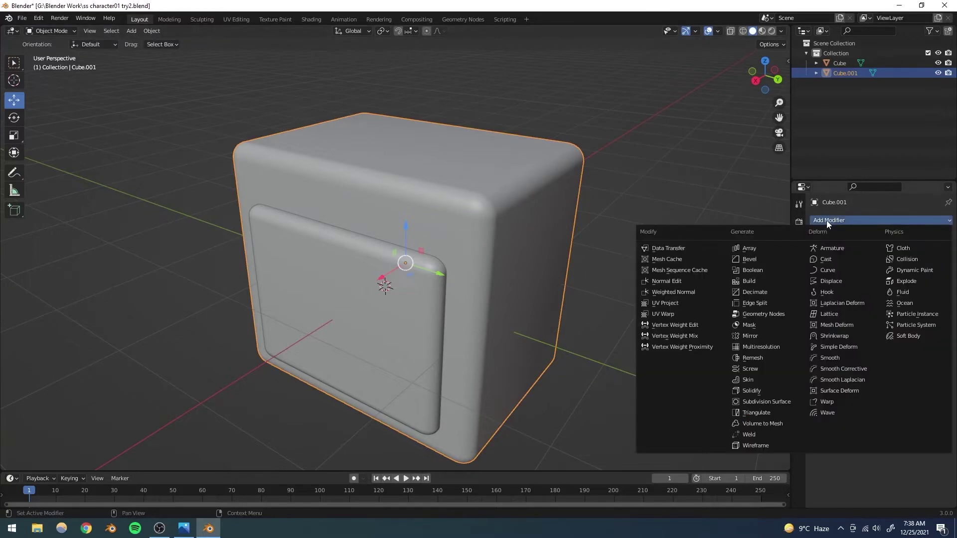
click(757, 270)
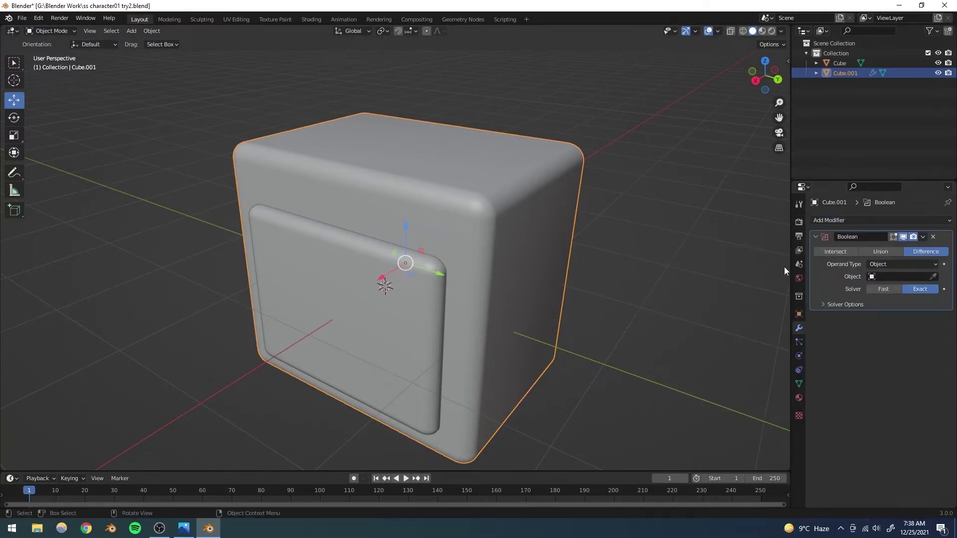
Step: Switch the Boolean operation through Intersect and Union, and set it back to Difference
click(831, 252)
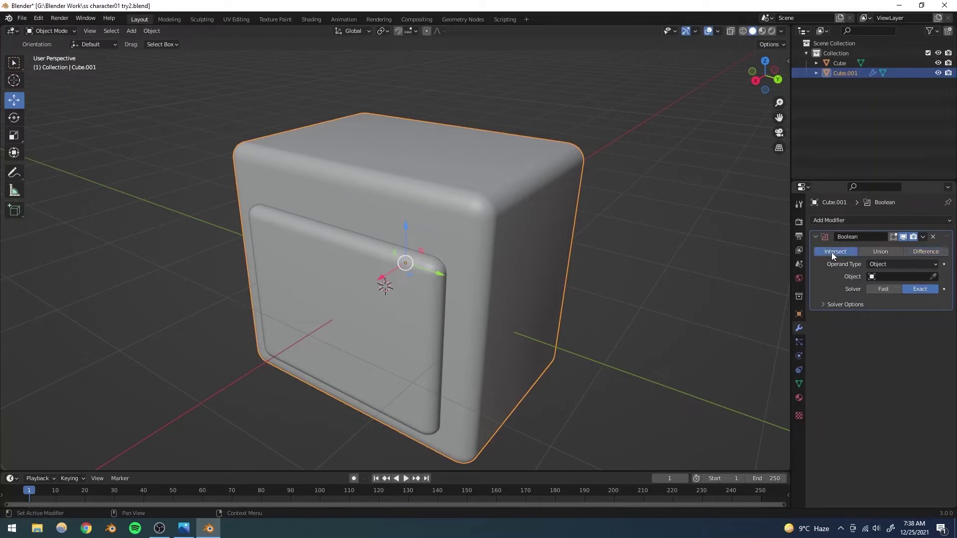
click(874, 253)
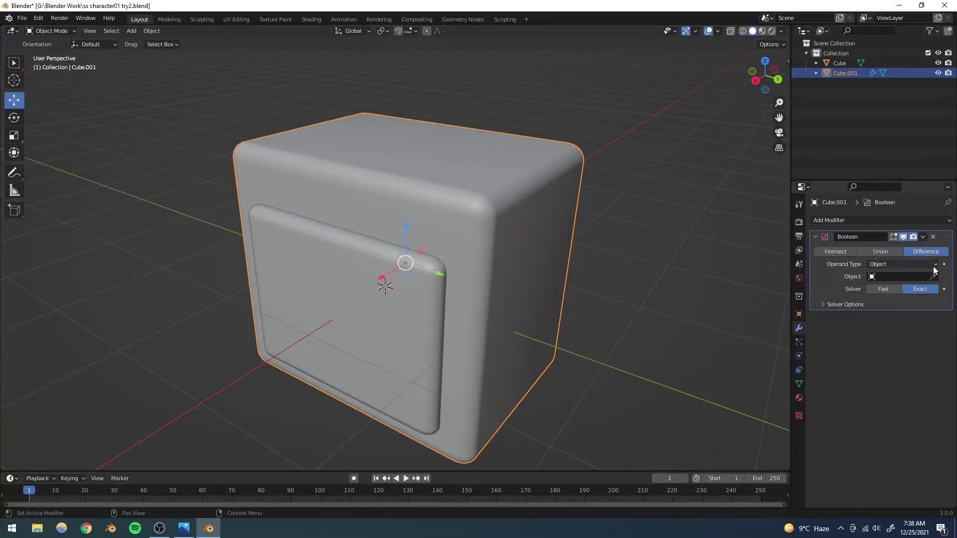
click(834, 252)
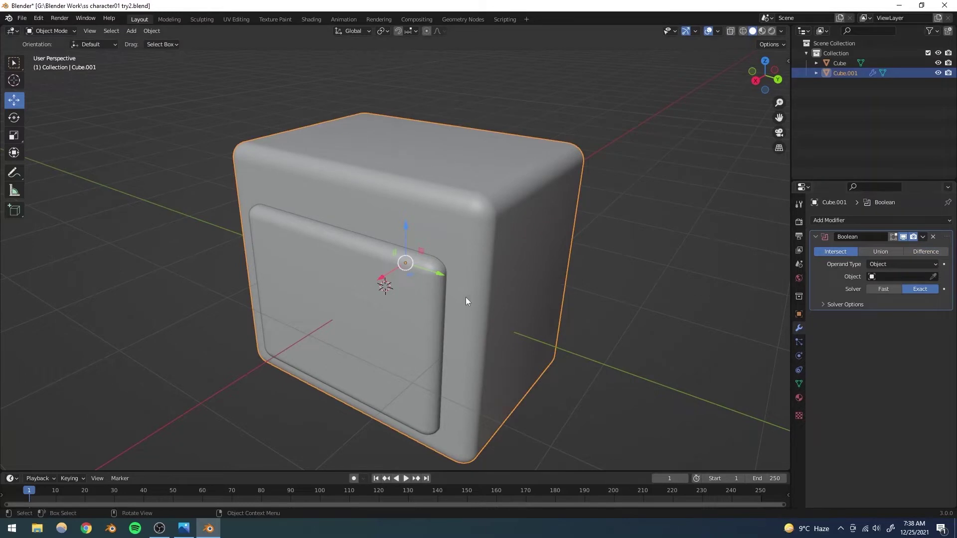
middle_drag(465, 298, 516, 282)
middle_drag(596, 282, 466, 309)
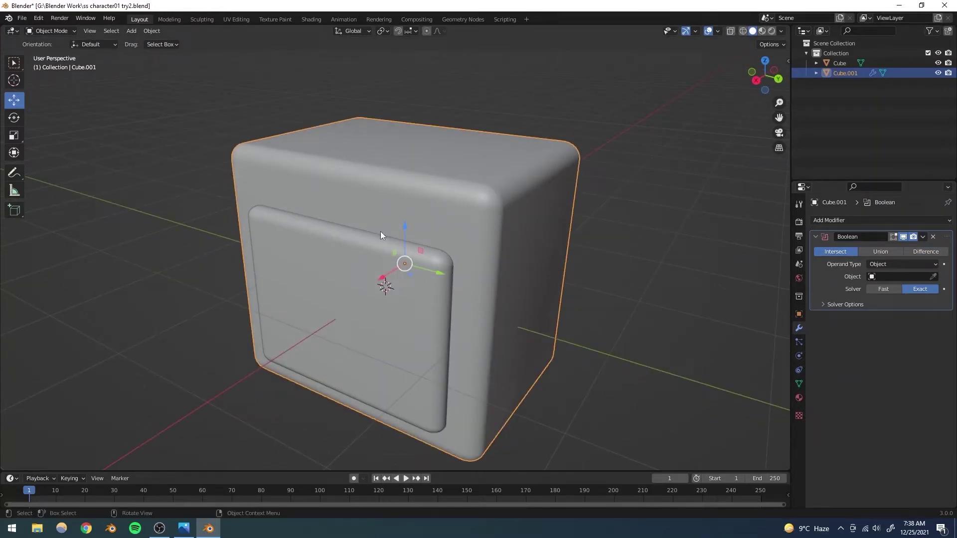
click(878, 252)
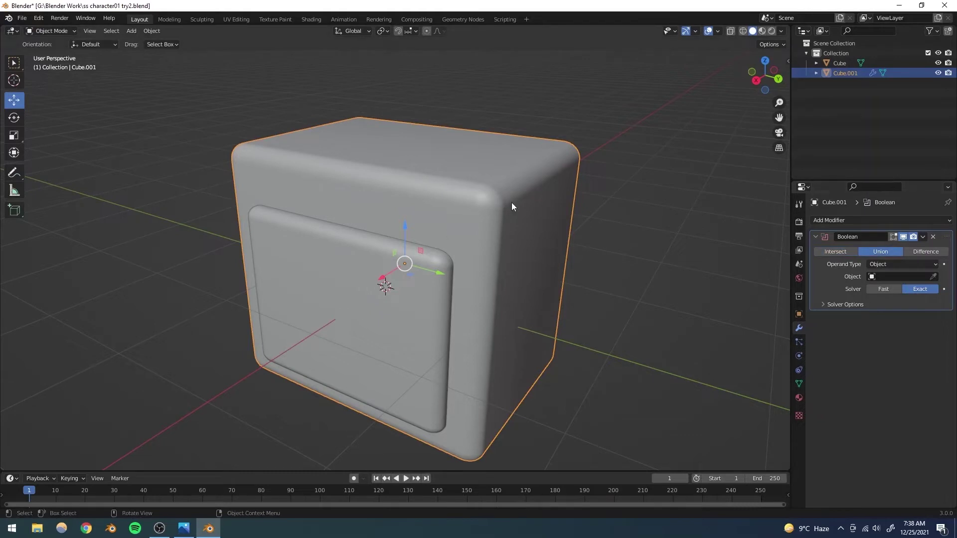
click(925, 252)
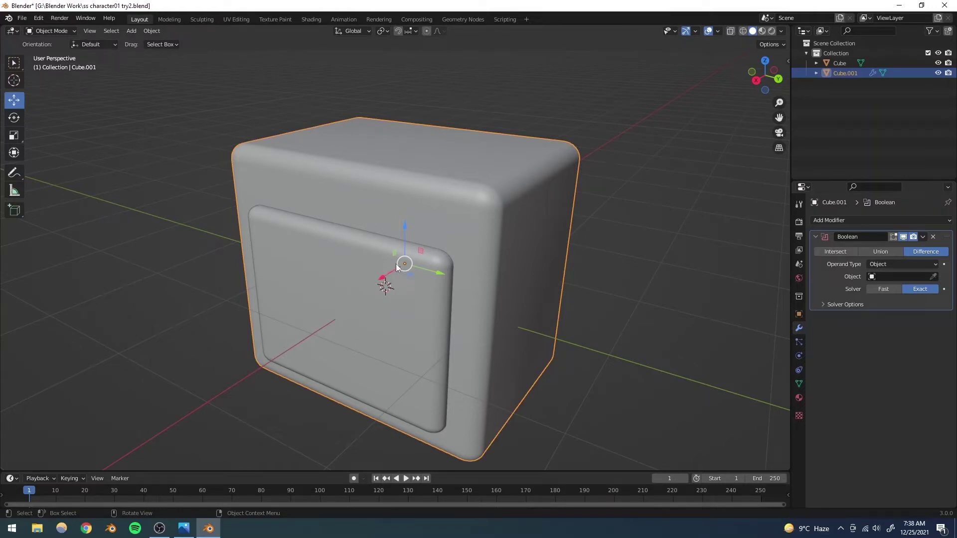
Step: Set the smaller inner cube as the object of the outer box's Difference Boolean
click(351, 315)
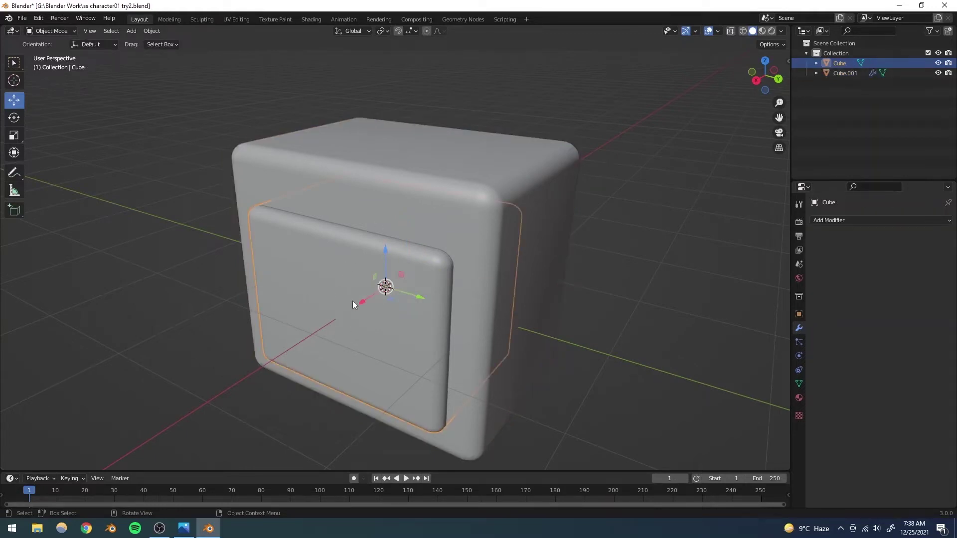
click(483, 171)
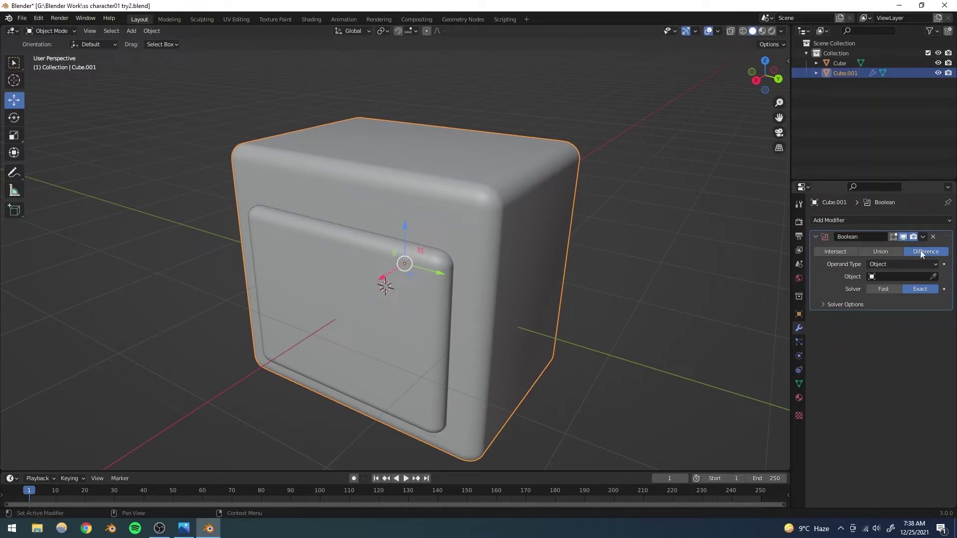
click(934, 277)
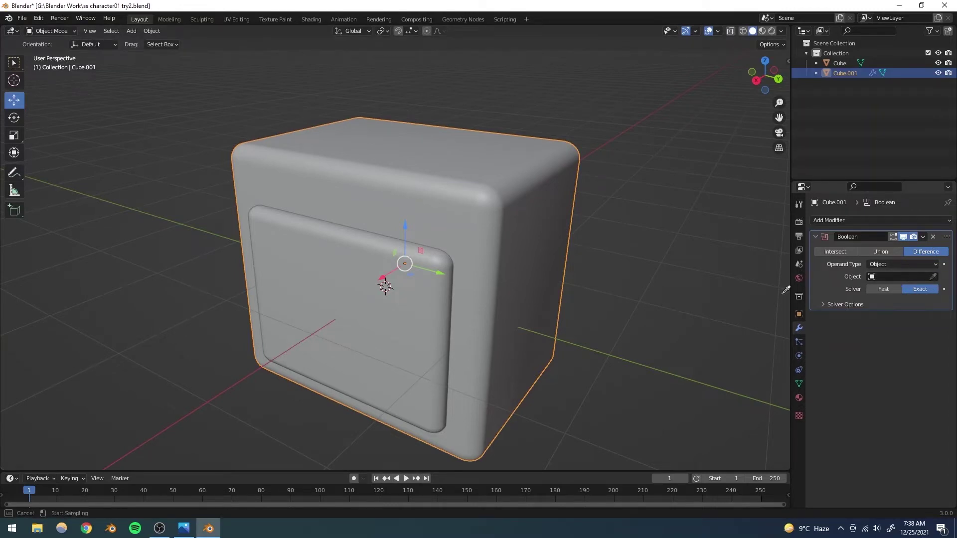
click(353, 319)
Step: Examine the shading around the outer box's front opening up close and select the inner cube
middle_drag(329, 308, 420, 309)
scroll(368, 261, up, 3)
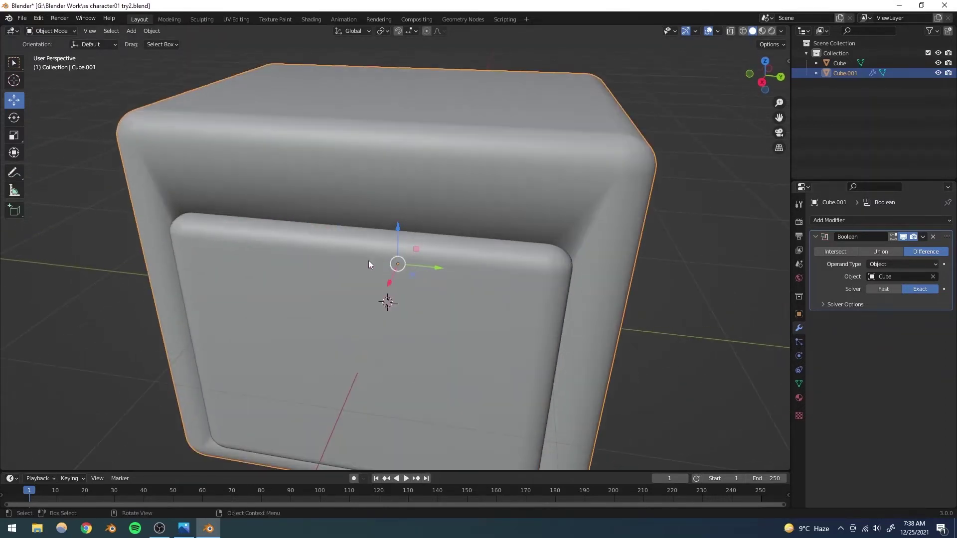
middle_drag(368, 264, 310, 198)
scroll(381, 272, down, 3)
scroll(377, 265, up, 3)
click(286, 213)
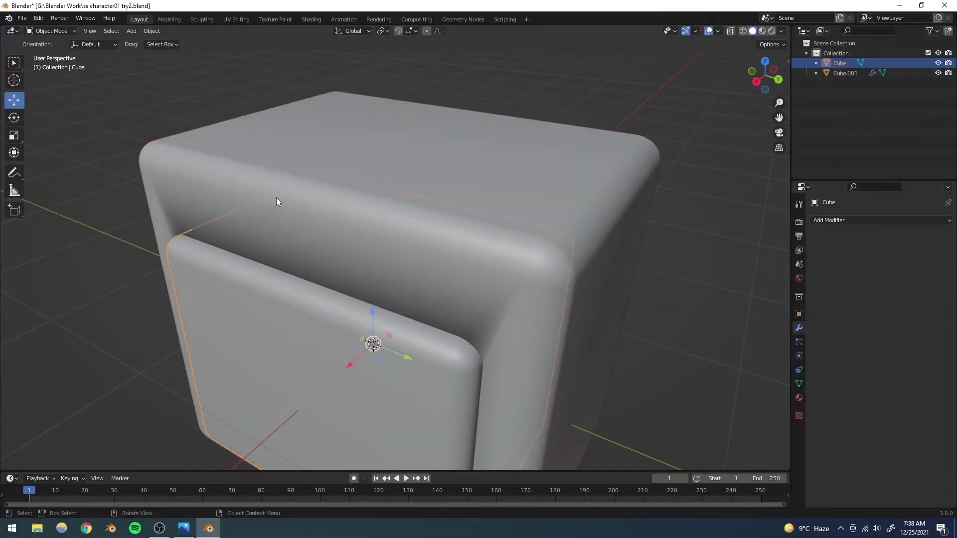
Step: Select the outer box and examine how the inner cube sits in its front opening from several angles
click(246, 175)
right_click(238, 172)
click(214, 183)
middle_drag(213, 184, 297, 254)
scroll(311, 264, down, 5)
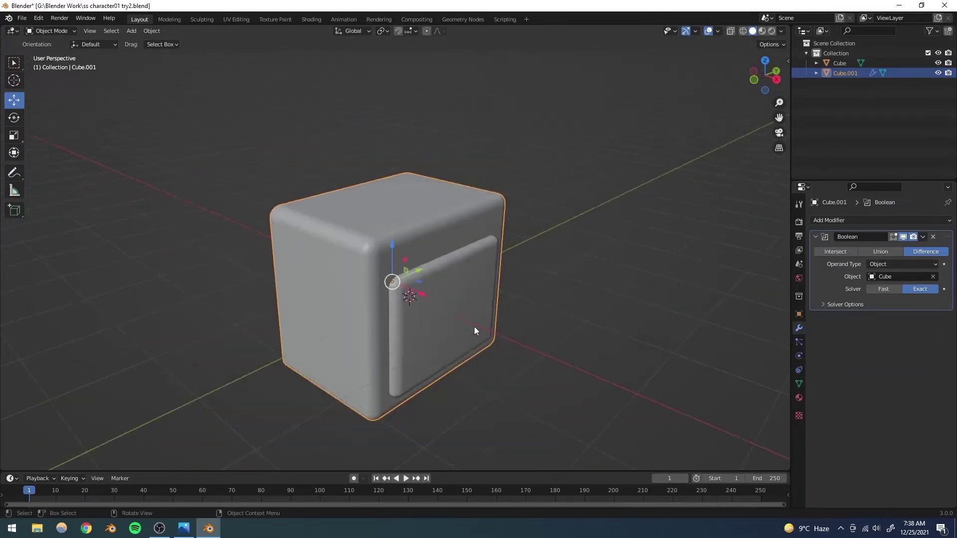
click(589, 221)
middle_drag(450, 271, 389, 208)
scroll(412, 291, up, 4)
scroll(419, 264, down, 3)
middle_drag(419, 264, 349, 298)
scroll(467, 298, up, 3)
click(349, 298)
click(396, 204)
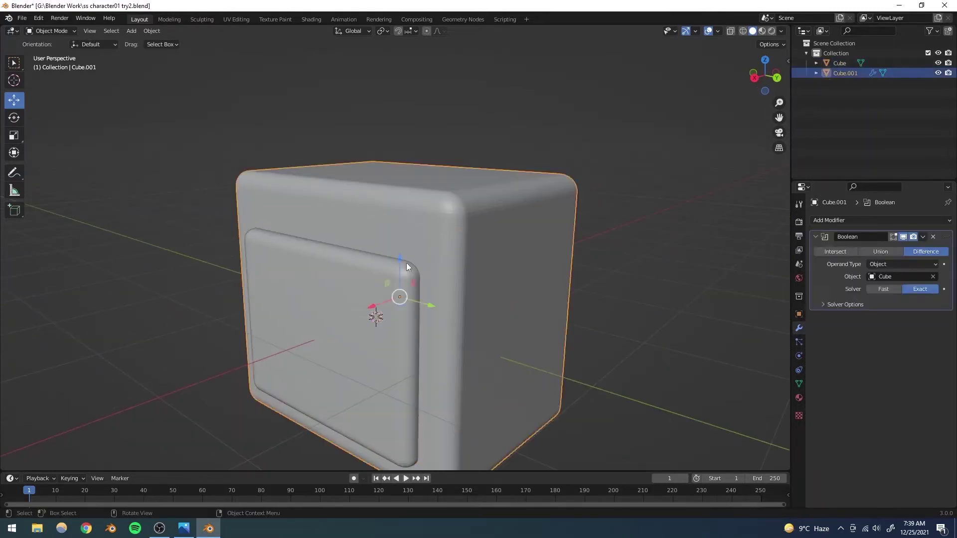
click(252, 337)
click(462, 221)
middle_drag(303, 268, 274, 277)
click(296, 274)
middle_drag(343, 258, 395, 241)
click(405, 191)
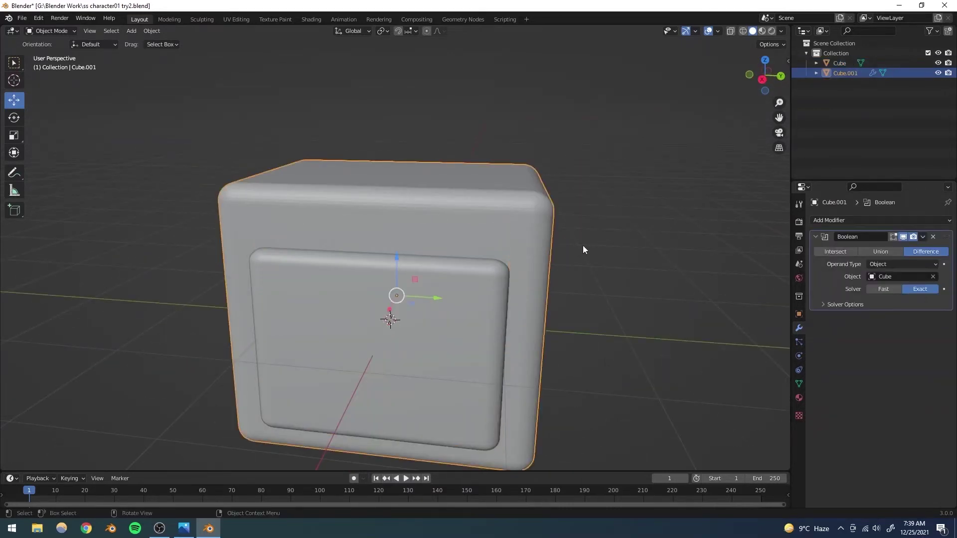
Step: Apply the Boolean modifier on the outer box
click(922, 236)
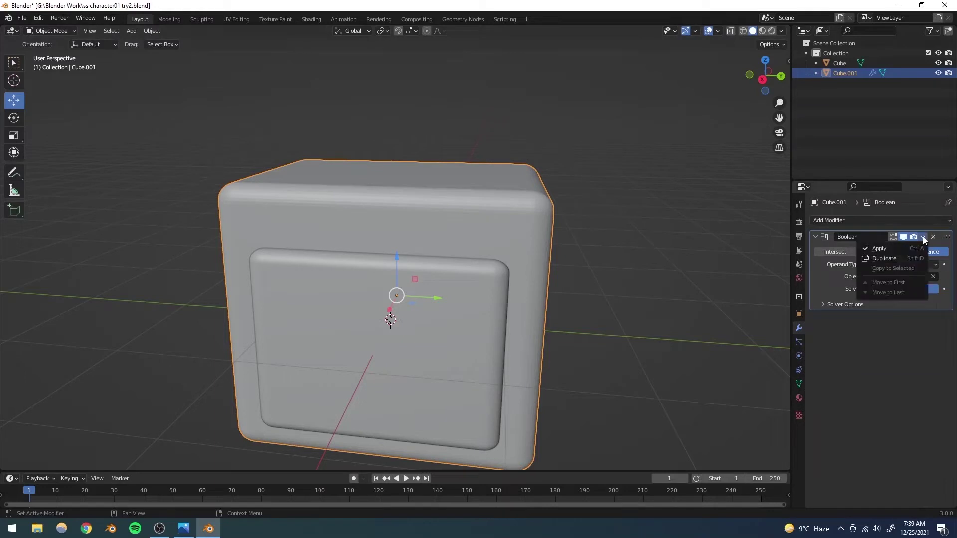
click(878, 248)
scroll(405, 252, down, 4)
scroll(340, 312, up, 4)
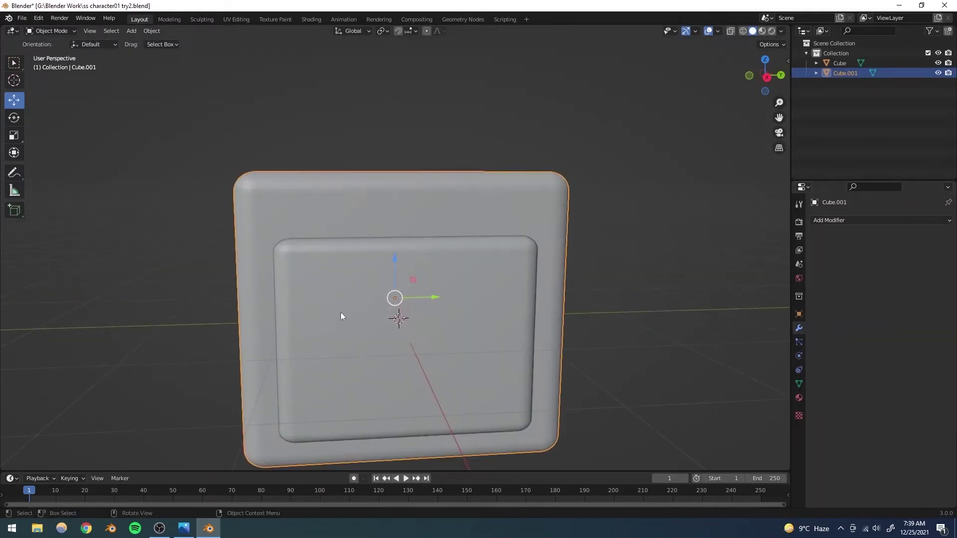
Step: Try moving the inner cube out of the outer box to expose the recess, and undo the move
click(410, 304)
drag(413, 317, 726, 277)
middle_drag(507, 368, 533, 361)
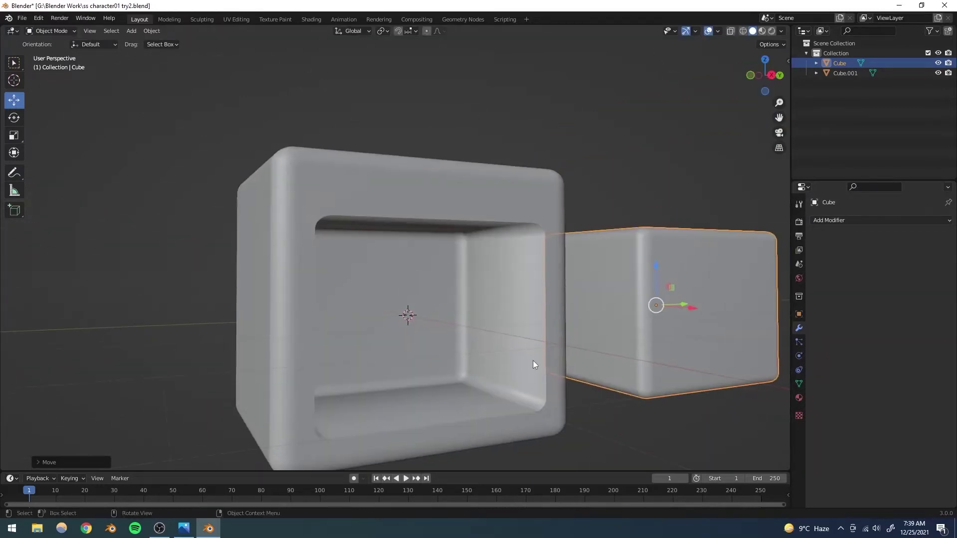
key(ctrl+z)
Step: Scale the inner cube very slightly in the Right Orthographic view and deselect it
click(689, 193)
middle_drag(473, 341, 432, 363)
alt+middle_drag(424, 353, 402, 336)
scroll(341, 321, up, 3)
click(340, 270)
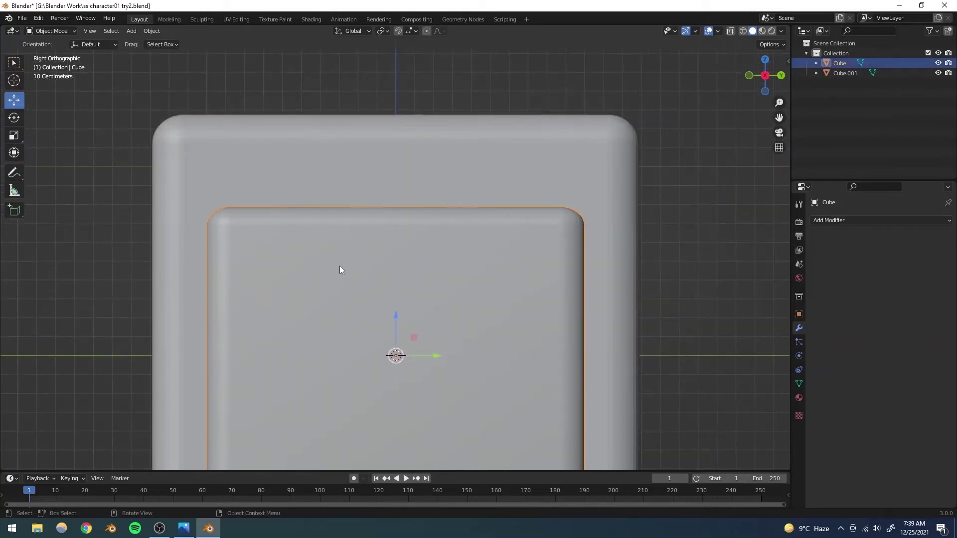
key(s)
click(631, 224)
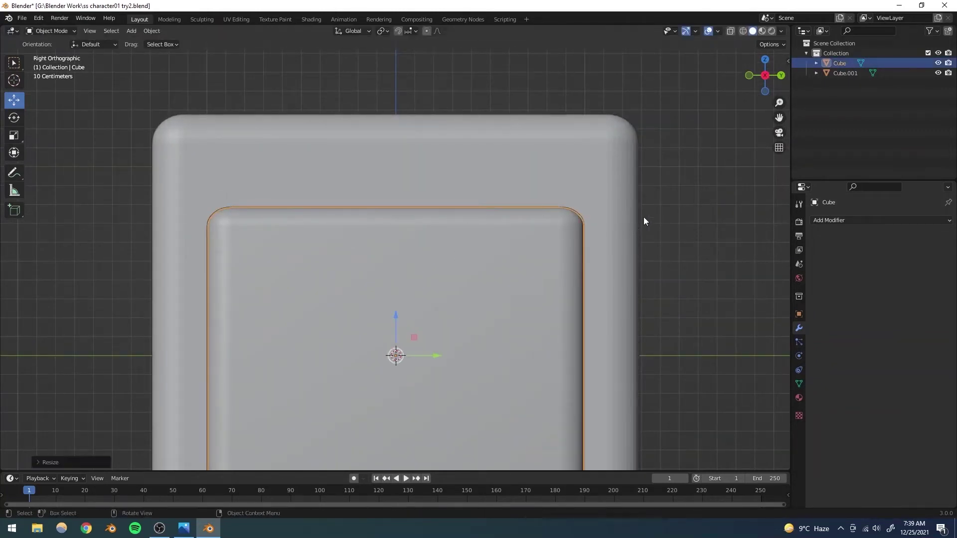
click(644, 217)
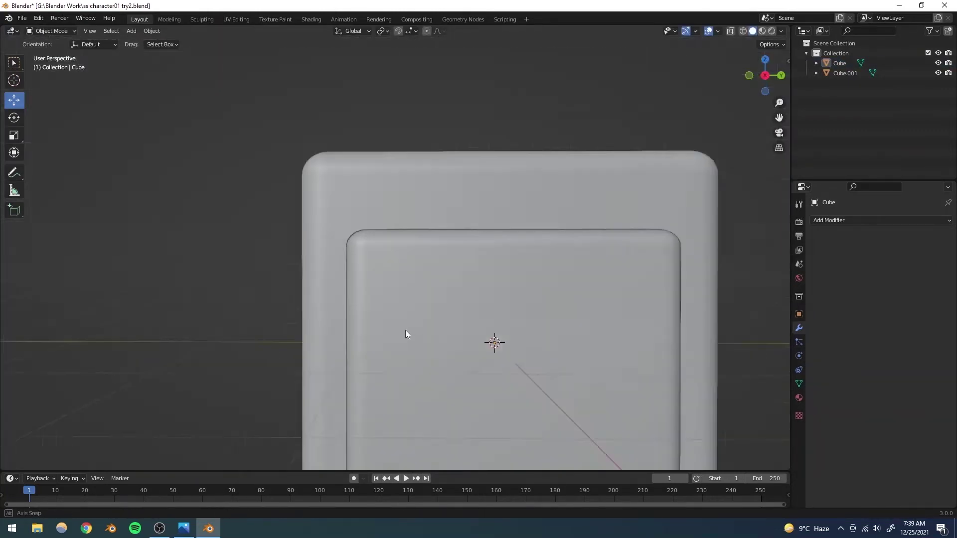
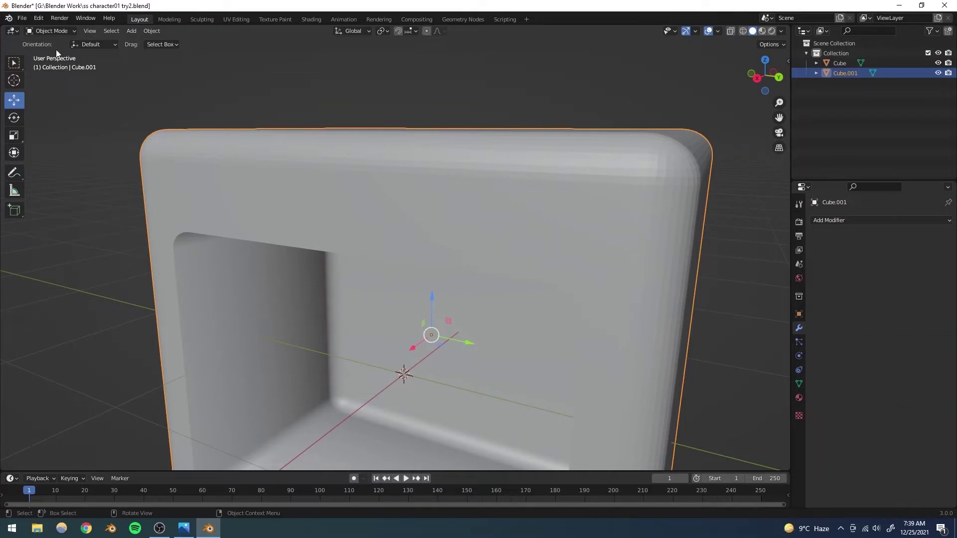
Step: Enter Edit Mode on the outer box, facing its front opening
click(56, 53)
scroll(405, 358, down, 4)
middle_drag(404, 358, 420, 339)
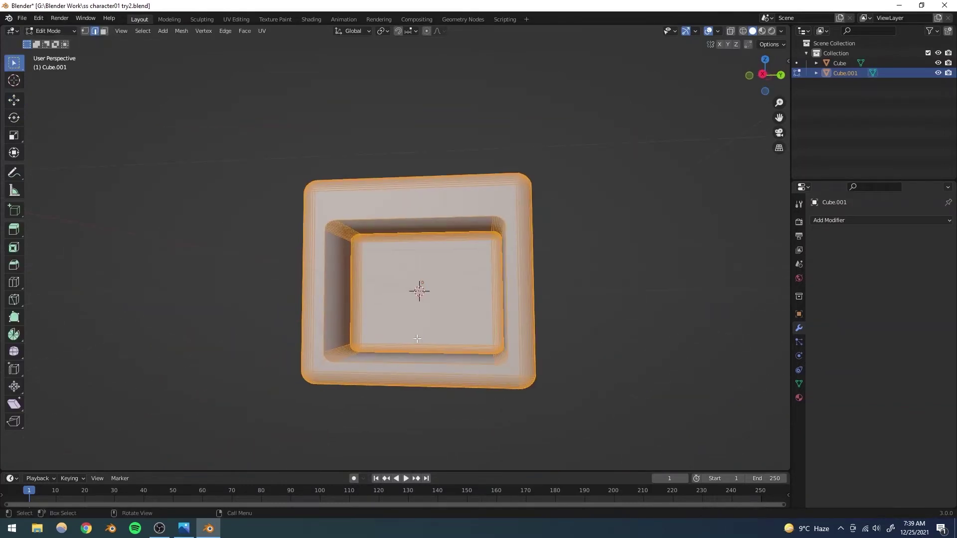
scroll(420, 338, up, 6)
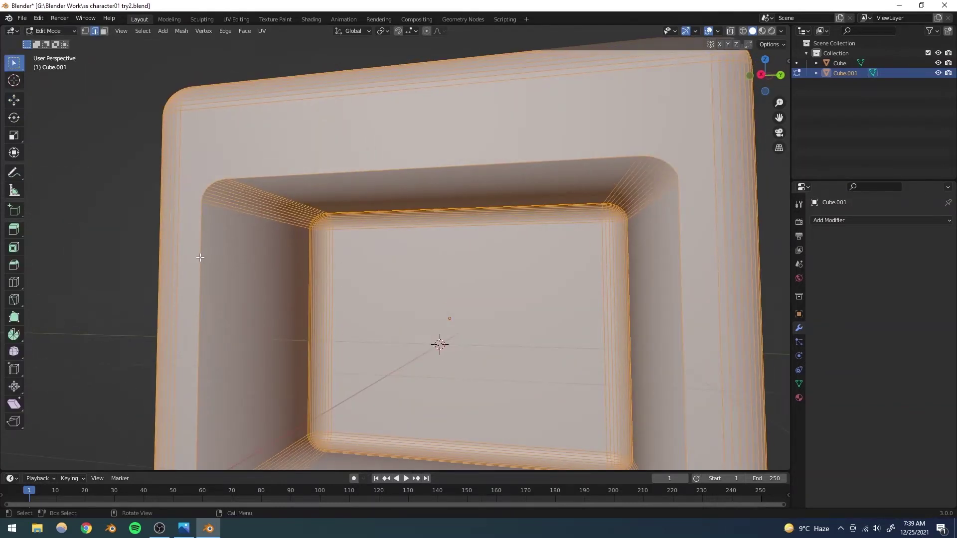
Step: Try to loop-select the rim edges of the front opening, inspect the corners and clear the selection
click(200, 256)
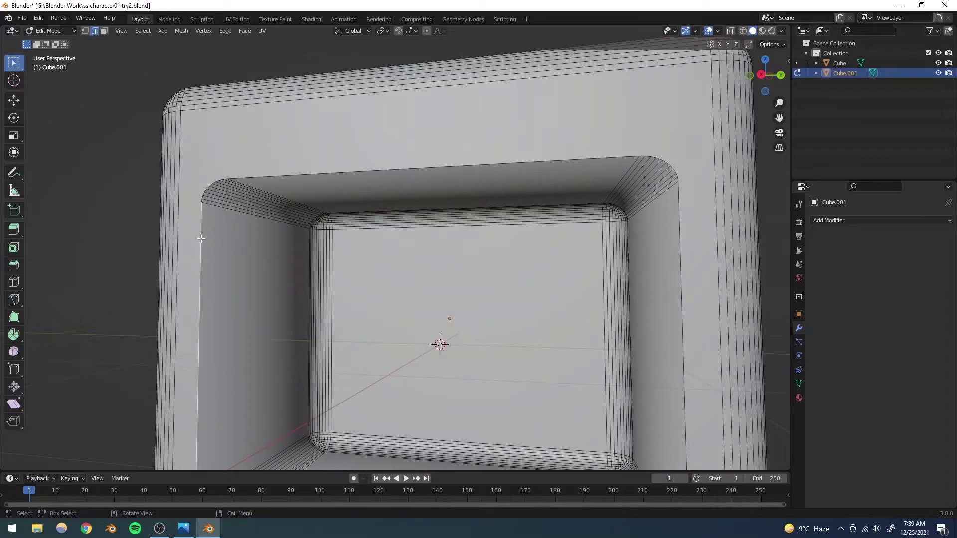
key(alt)
alt+click(200, 238)
middle_drag(369, 268, 419, 185)
middle_drag(454, 277, 408, 281)
shift+middle_drag(338, 256, 340, 307)
scroll(335, 291, down, 5)
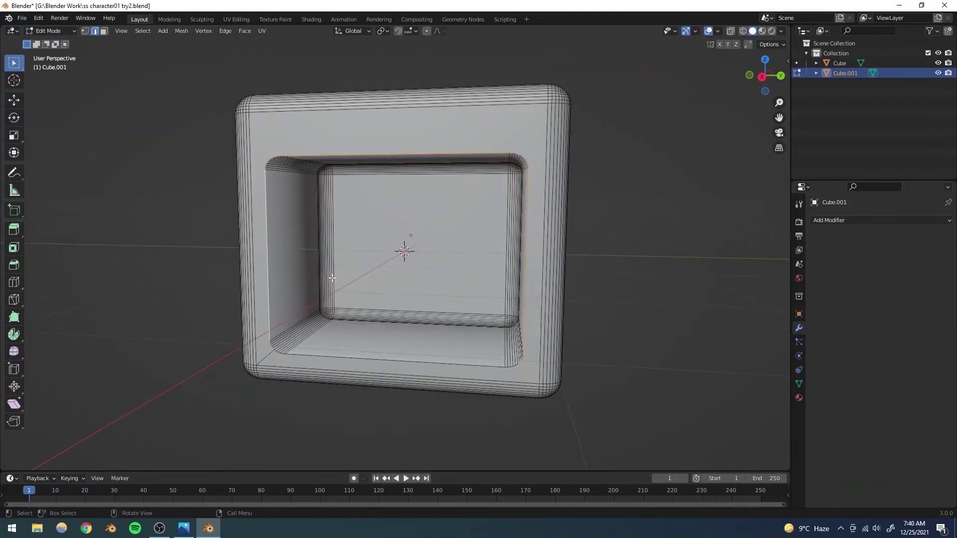
scroll(283, 270, up, 5)
middle_drag(234, 267, 213, 252)
scroll(213, 252, down, 5)
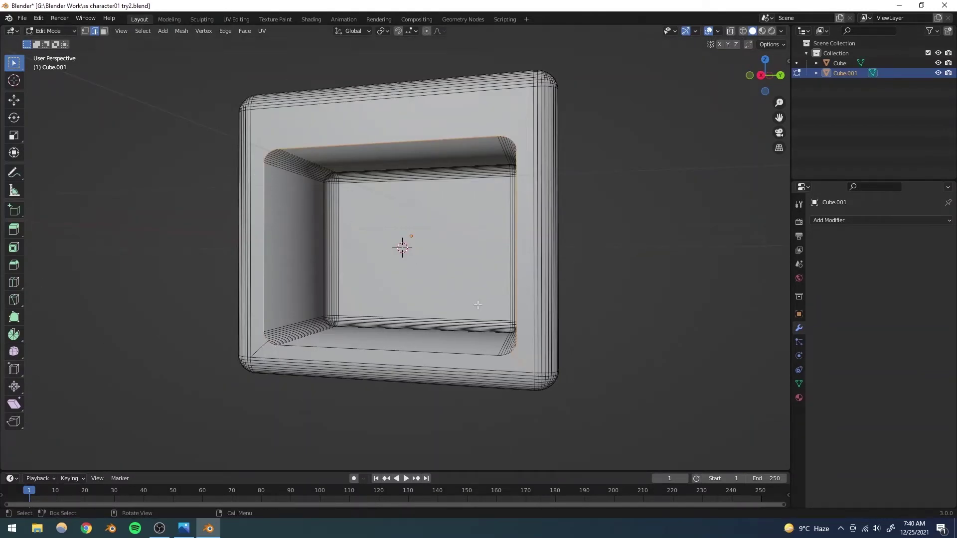
key(alt+a)
scroll(156, 149, up, 4)
shift+middle_drag(156, 149, 280, 244)
click(279, 230)
shift+click(279, 182)
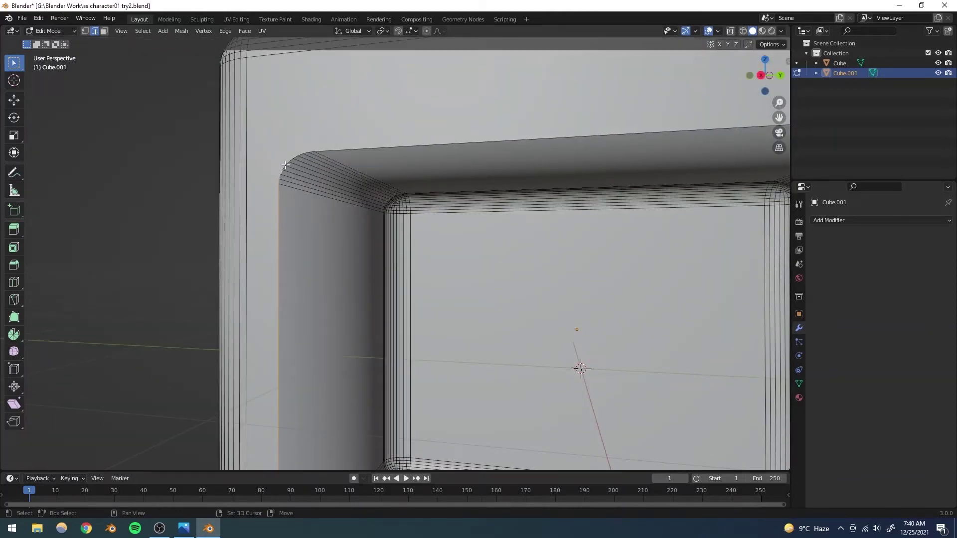
click(142, 178)
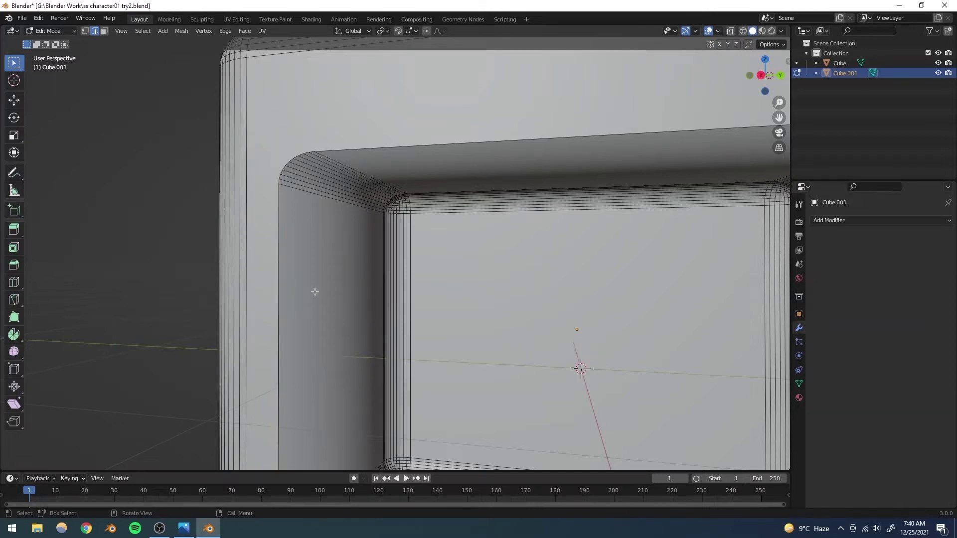
Step: Loop-select the rim edges of the front opening and inspect the selection around its lower-right corner
scroll(369, 296, down, 5)
shift+middle_drag(478, 337, 430, 307)
scroll(431, 306, up, 2)
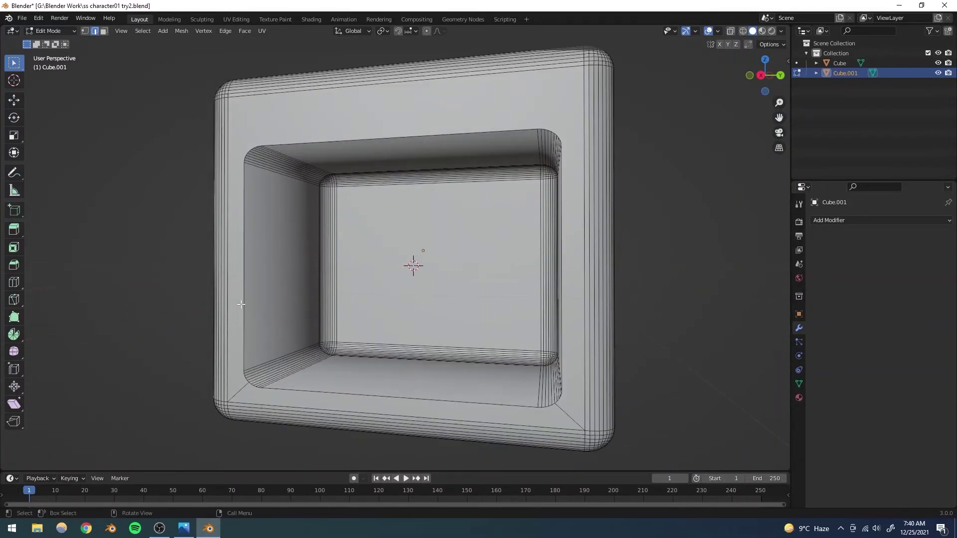
alt+click(243, 289)
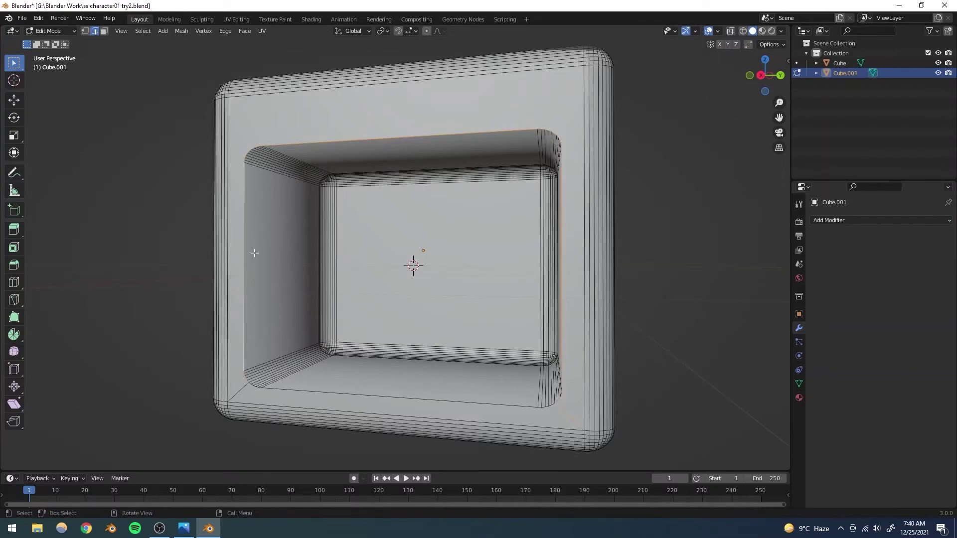
middle_drag(544, 301, 574, 336)
shift+middle_drag(572, 402, 459, 286)
scroll(459, 286, up, 3)
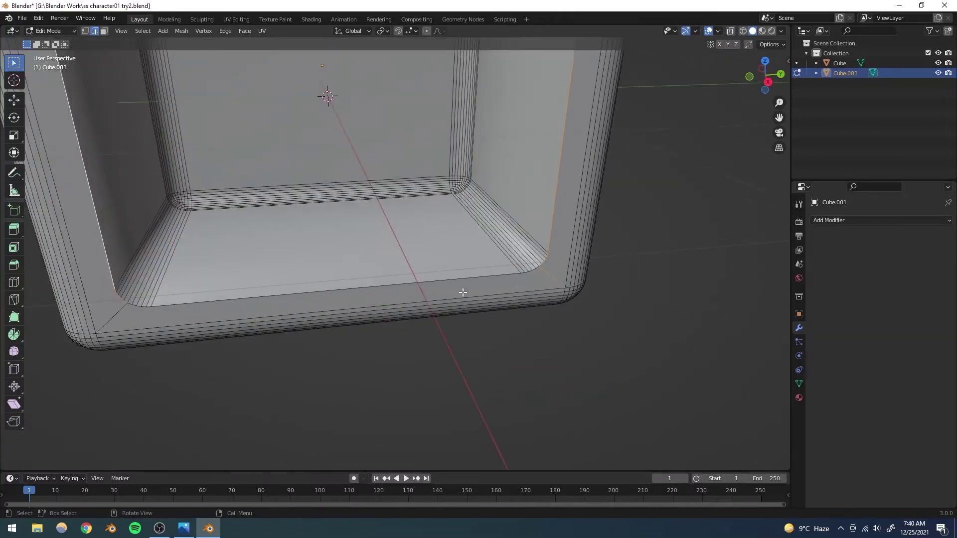
shift+middle_drag(535, 314, 378, 319)
scroll(378, 319, up, 3)
shift+middle_drag(504, 371, 378, 319)
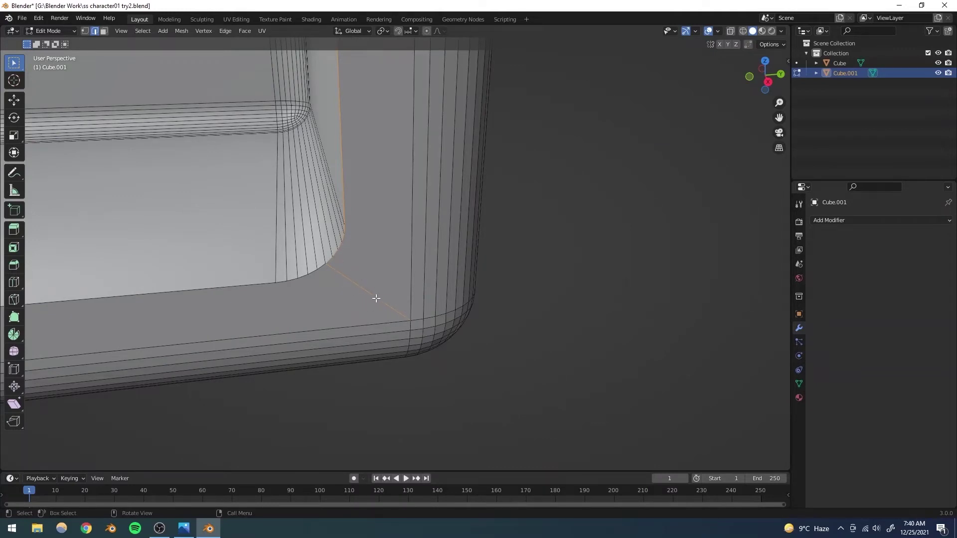
Step: Deselect the diagonal edge at the opening's lower-right corner and add that corner's remaining curved edges and the bottom rim edge
scroll(346, 300, down, 5)
shift+middle_drag(346, 302, 465, 350)
shift+click(491, 313)
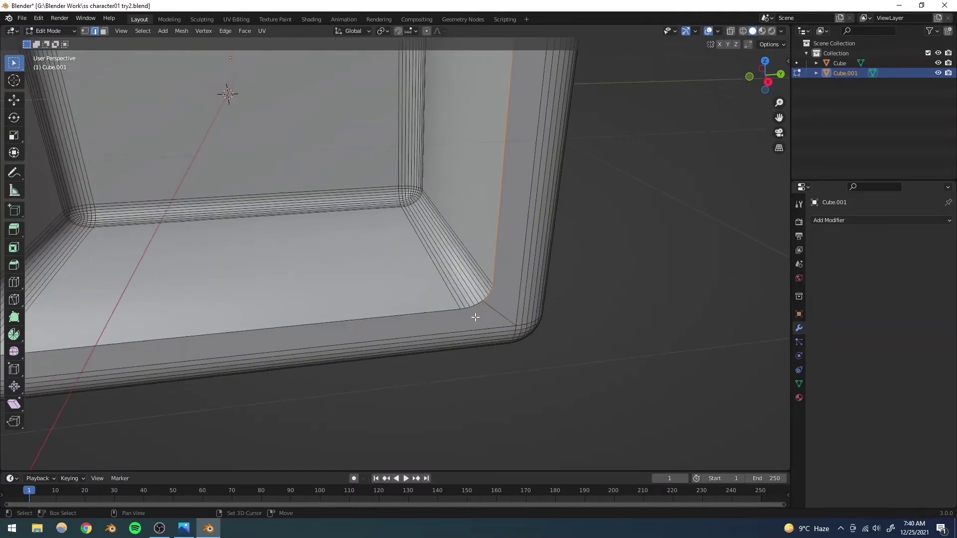
scroll(479, 311, up, 3)
scroll(438, 306, down, 1)
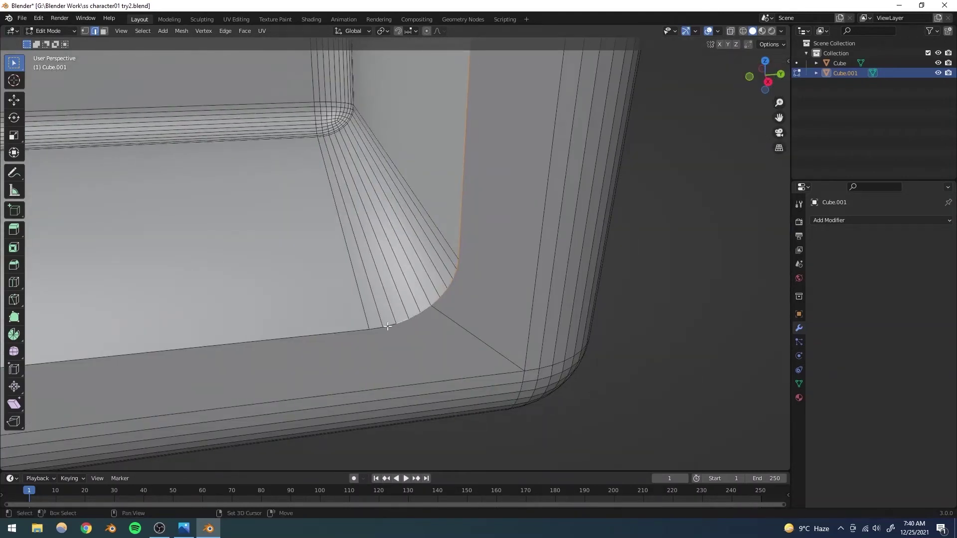
click(342, 332)
scroll(279, 329, down, 3)
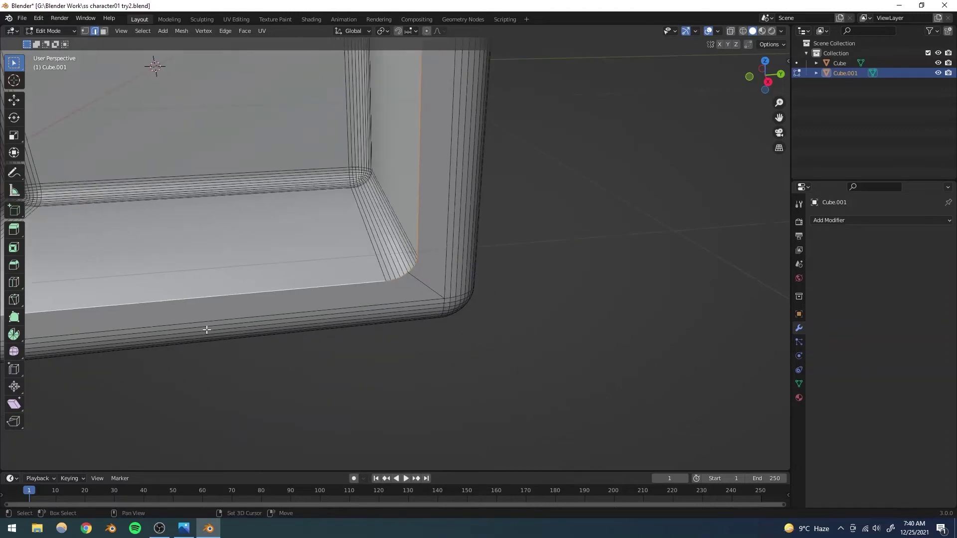
Step: Add the remaining curved edges of the opening's lower-left corner to complete the rim selection
middle_drag(205, 327, 291, 335)
shift+middle_drag(238, 358, 357, 321)
scroll(325, 363, up, 4)
scroll(357, 321, down, 1)
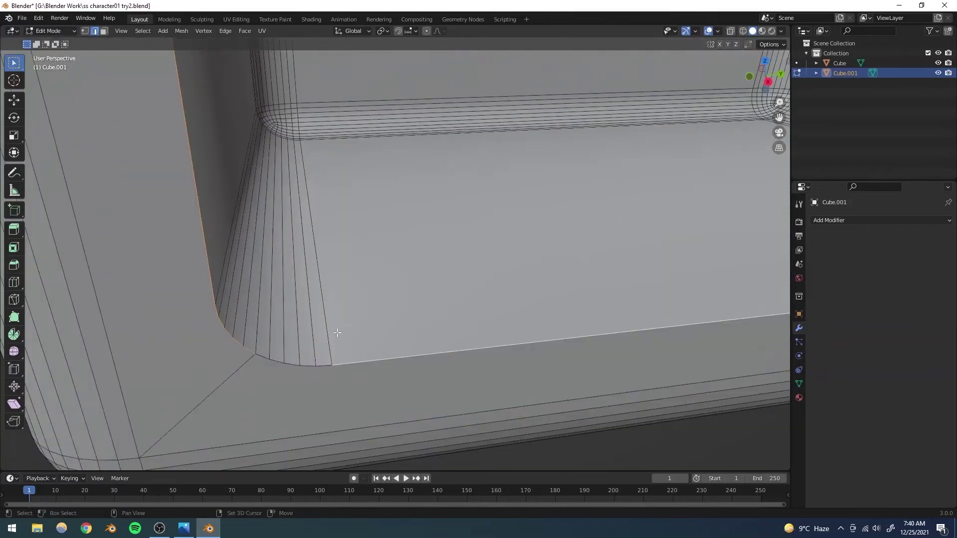
shift+click(263, 358)
shift+click(295, 364)
shift+click(307, 365)
shift+click(323, 366)
scroll(311, 348, down, 5)
middle_drag(425, 289, 310, 413)
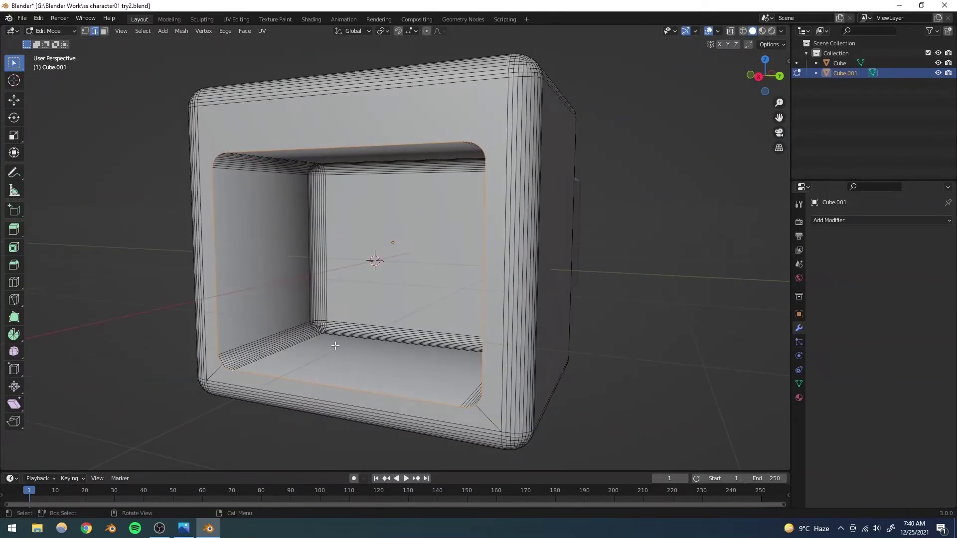
Step: Bevel the opening's rim edges about 0.0188 m wide with 10 segments and return to Object Mode
key(ctrl+b)
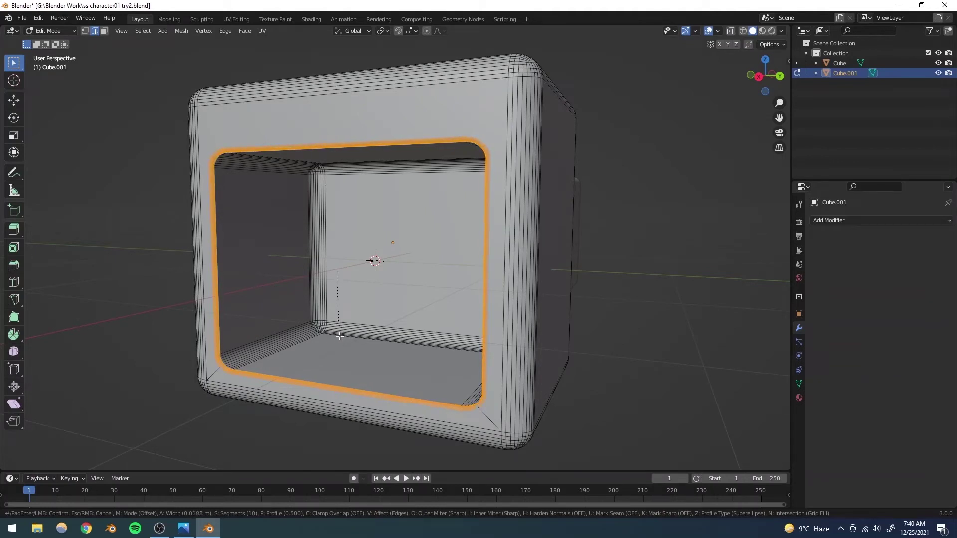
click(339, 336)
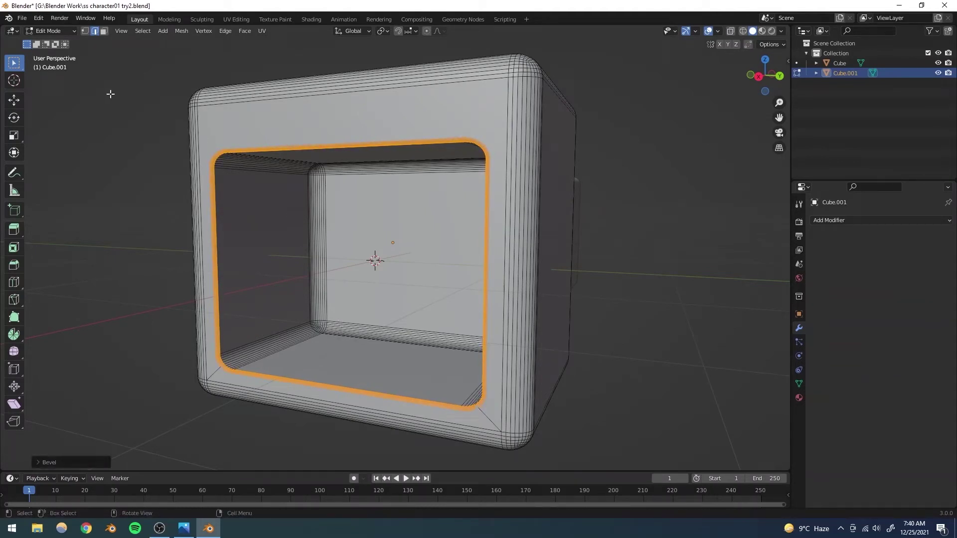
click(56, 32)
click(55, 41)
Step: Examine the beveled rim and corners of the outer box's front opening up close
middle_drag(160, 196, 400, 331)
scroll(400, 330, up, 8)
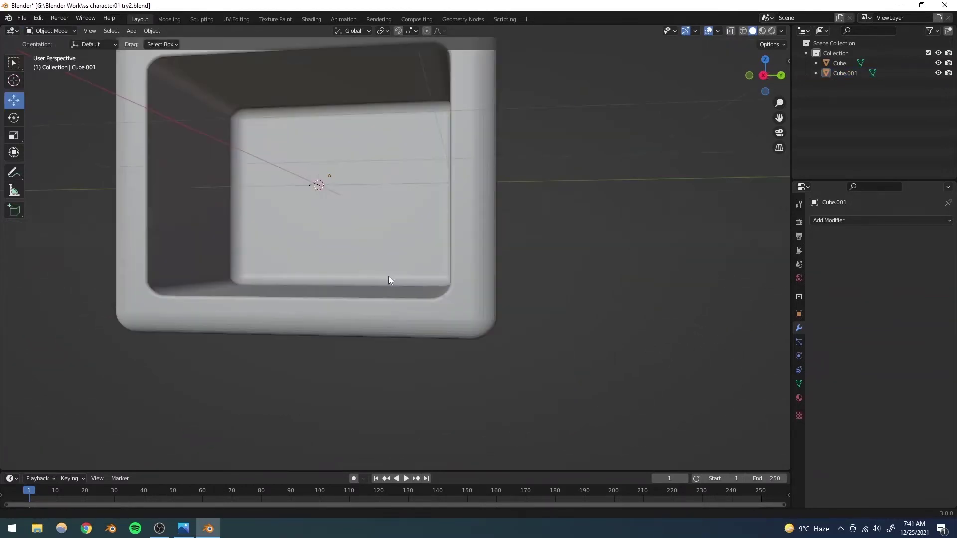
middle_drag(485, 361, 504, 378)
scroll(503, 378, down, 7)
shift+middle_drag(406, 368, 438, 400)
scroll(402, 375, up, 3)
scroll(402, 376, up, 3)
shift+middle_drag(478, 375, 349, 242)
scroll(441, 327, up, 2)
middle_drag(441, 328, 434, 350)
scroll(398, 319, down, 5)
click(261, 250)
shift+middle_drag(262, 250, 342, 331)
scroll(342, 330, down, 4)
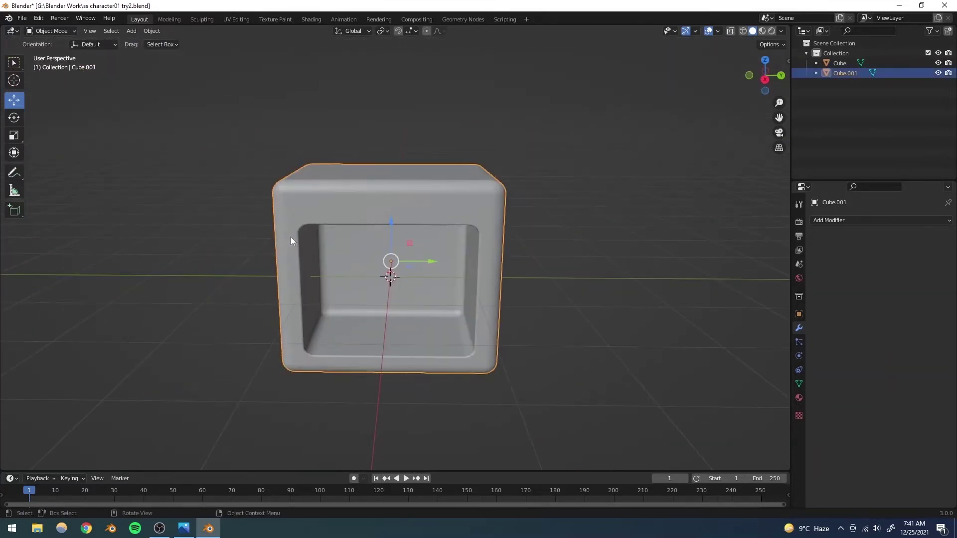
right_click(286, 192)
click(504, 304)
Step: Move the inner cube along X back into the outer box, with its front face protruding just past the box's front
middle_drag(503, 304, 624, 230)
click(592, 239)
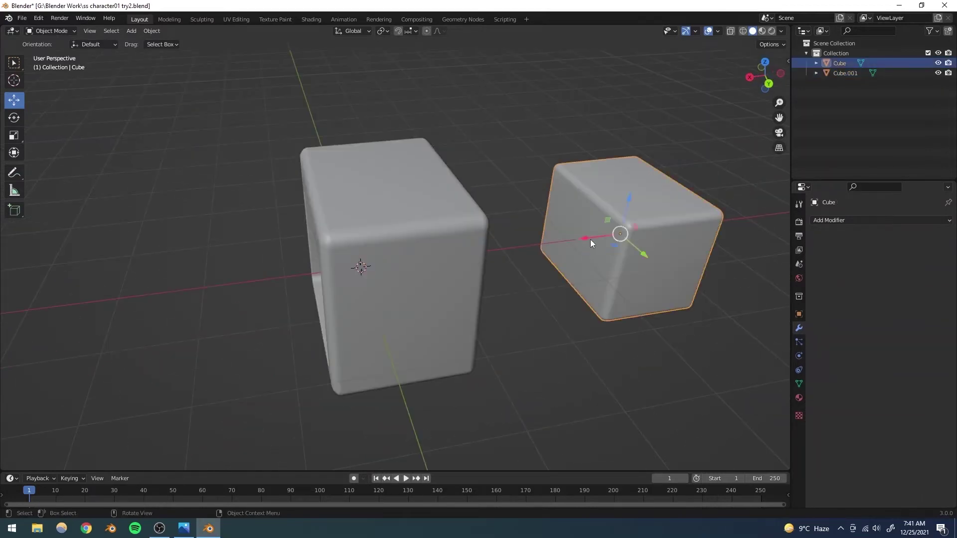
key(g)
drag(447, 263, 295, 281)
middle_drag(344, 275, 446, 287)
scroll(313, 287, up, 3)
scroll(309, 277, up, 1)
drag(381, 287, 438, 283)
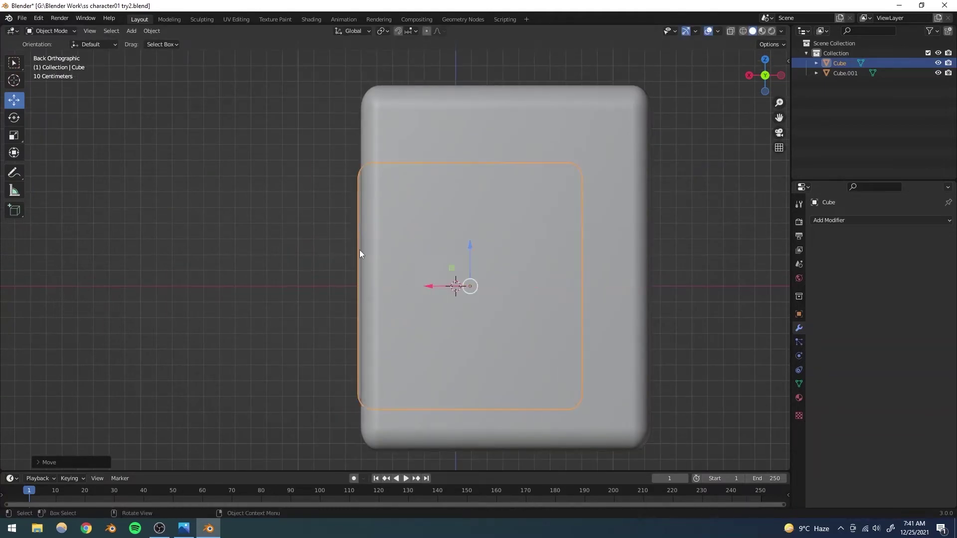
click(307, 239)
Step: Check the inner cube's fit inside the beveled front opening and save the file
middle_drag(307, 240, 381, 286)
scroll(453, 275, down, 5)
scroll(432, 296, up, 4)
scroll(381, 287, down, 4)
key(ctrl+s)
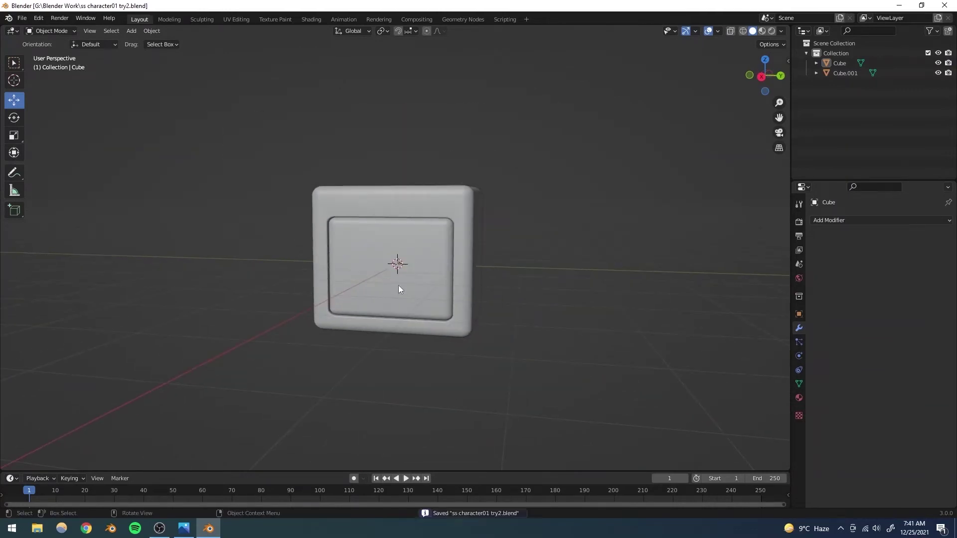
scroll(381, 277, up, 6)
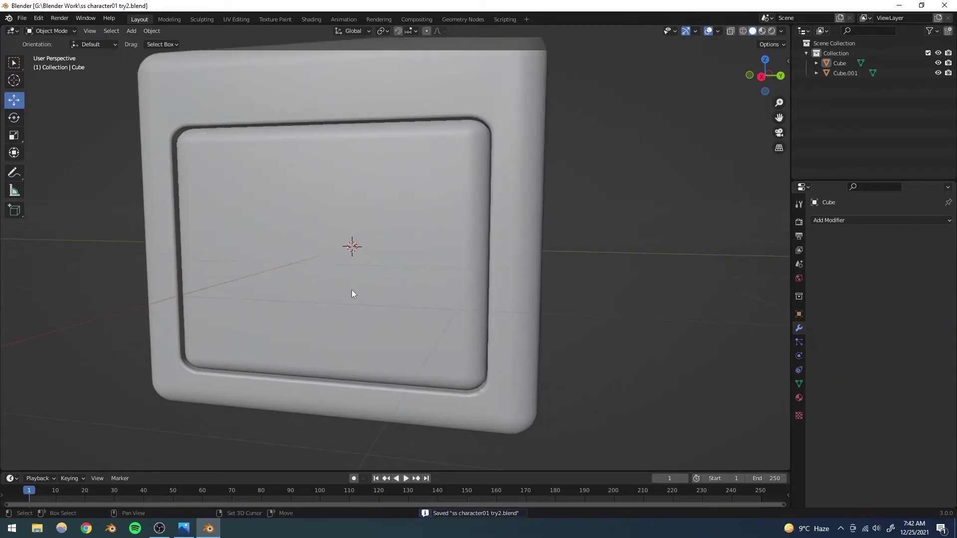
middle_drag(352, 293, 404, 308)
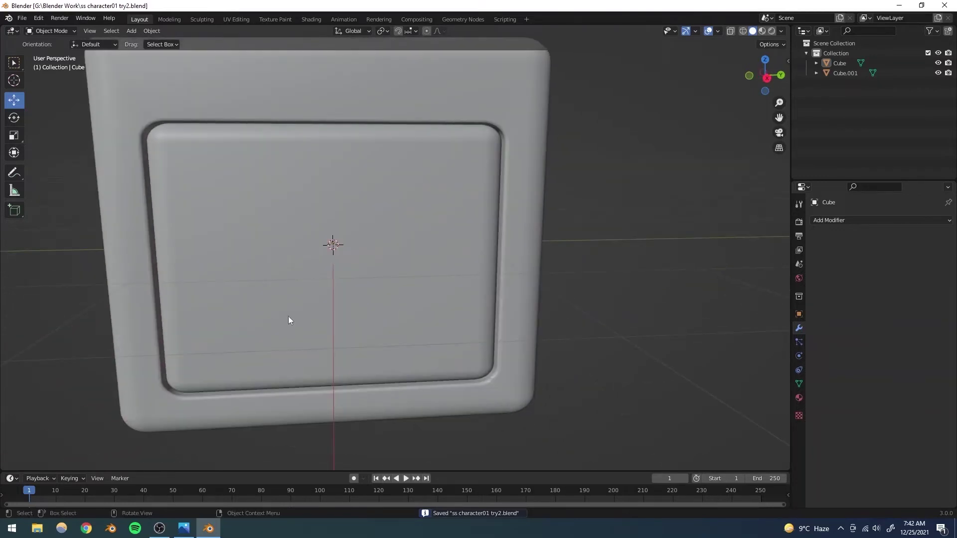
Step: Add a UV sphere at the 3D cursor and scale it down until it fits inside the inner cube
scroll(336, 327, up, 2)
shift+middle_drag(330, 298, 312, 306)
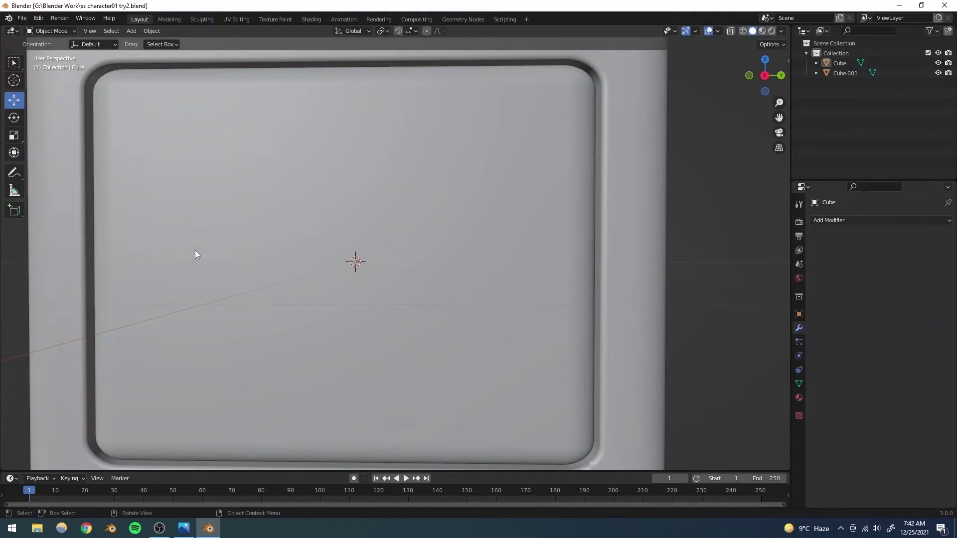
click(131, 30)
mouse_move(143, 46)
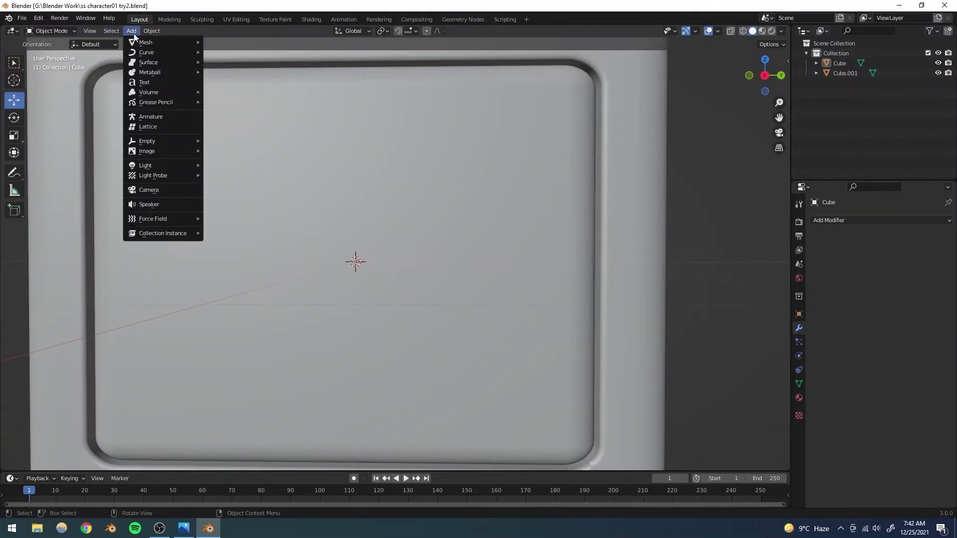
click(226, 73)
scroll(335, 229, down, 5)
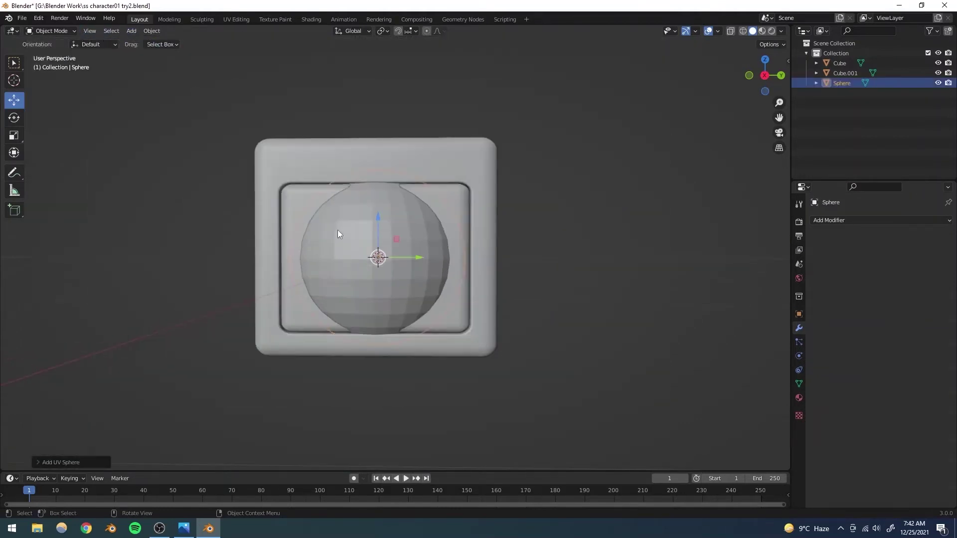
middle_drag(334, 229, 572, 172)
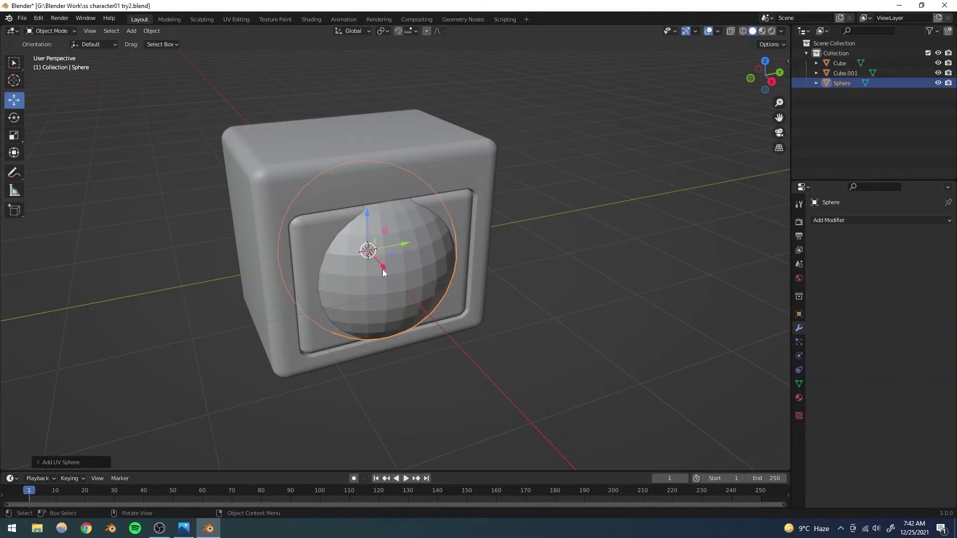
key(s)
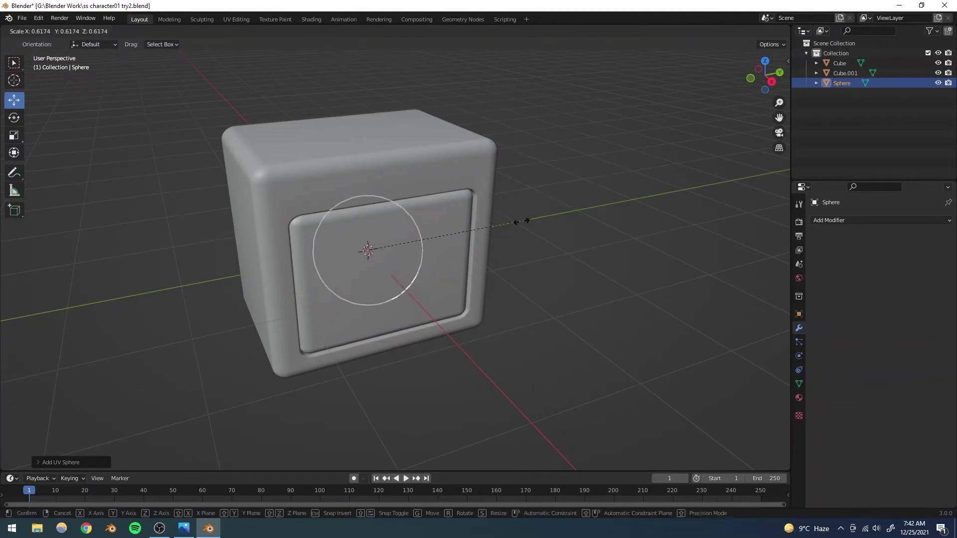
click(386, 249)
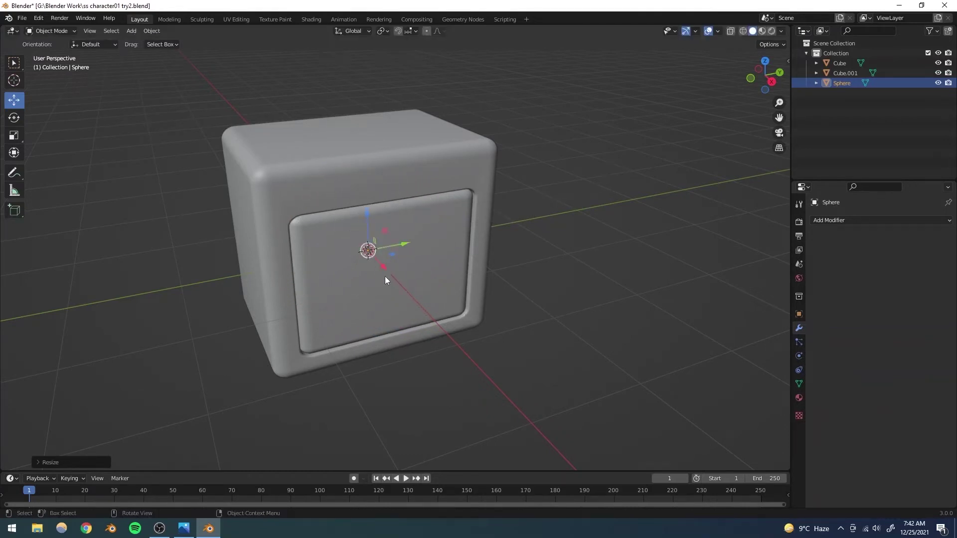
Step: Move the small sphere along X until it sits just in front of the inner cube's front face
middle_drag(375, 279, 427, 267)
drag(393, 262, 454, 270)
key(ctrl+KP_3)
key(KP_1)
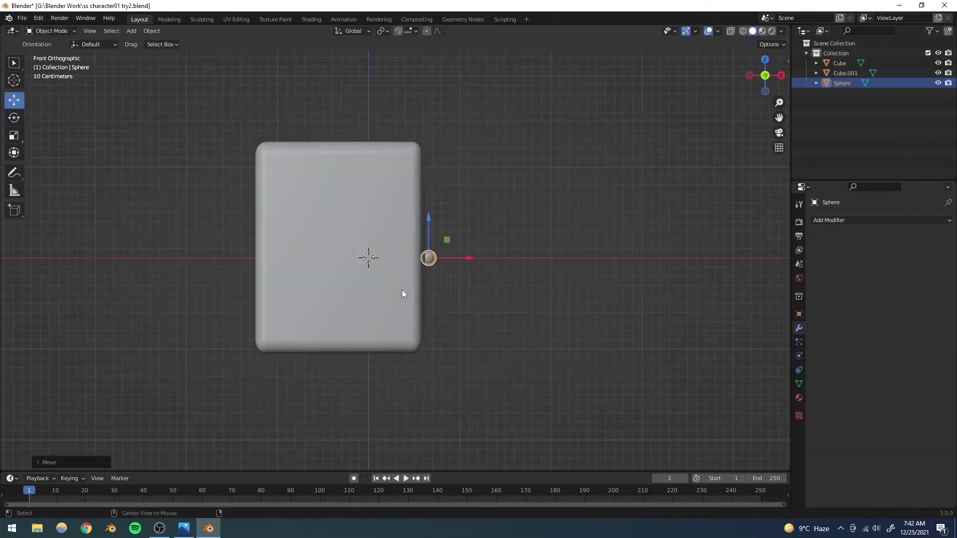
scroll(448, 273, up, 5)
scroll(411, 308, up, 2)
shift+middle_drag(401, 306, 309, 293)
scroll(357, 296, up, 4)
drag(377, 312, 384, 312)
click(444, 298)
Step: Scale the sphere down uniformly to a smaller ball at the centre of the front face
middle_drag(429, 307, 229, 328)
scroll(299, 334, down, 6)
alt+middle_drag(319, 325, 403, 322)
click(354, 278)
key(s)
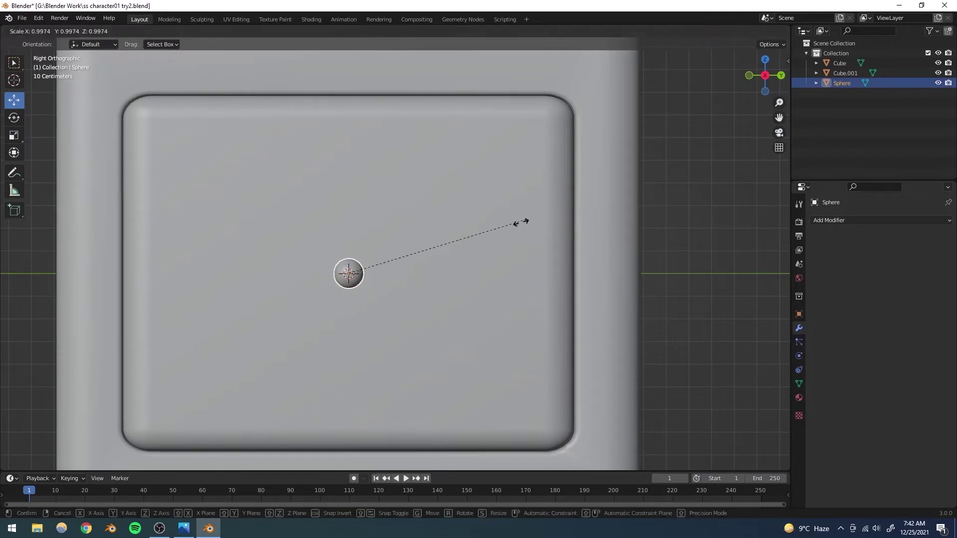
click(458, 242)
click(683, 202)
Step: Enlarge the small sphere uniformly by a factor of about 1.13
middle_drag(683, 201, 391, 289)
scroll(388, 289, up, 6)
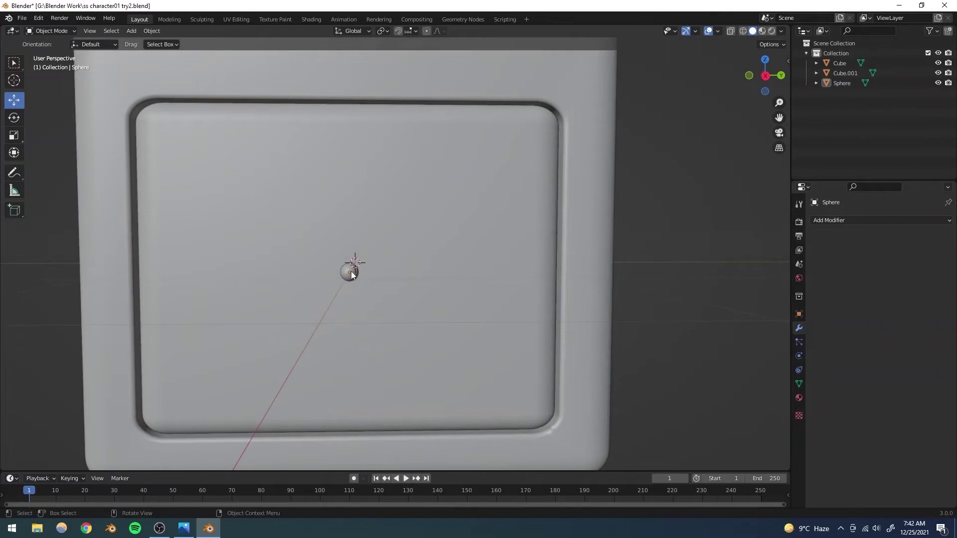
click(351, 273)
key(s)
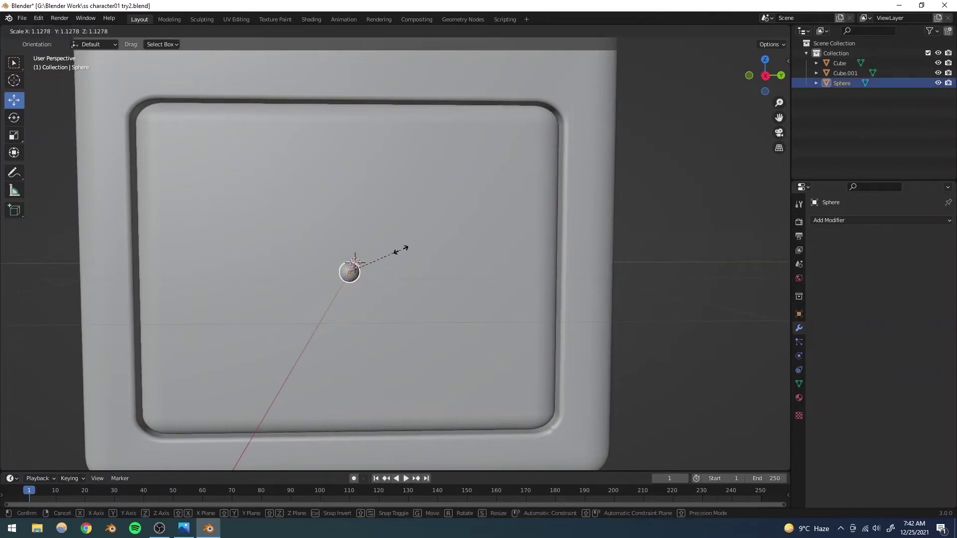
click(401, 248)
alt+middle_drag(500, 263, 585, 230)
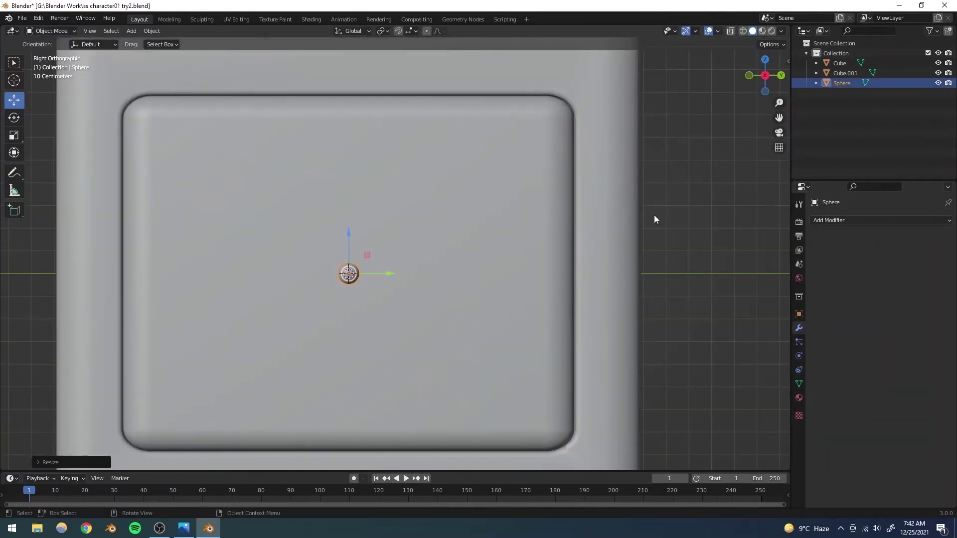
click(668, 214)
Step: Duplicate the sphere in place and move the copy in the YZ plane, up and toward negative Y, to one eye's position
scroll(327, 292, down, 5)
scroll(380, 284, up, 6)
mouse_move(324, 349)
middle_down()
mouse_move(341, 321)
mouse_move(307, 349)
middle_up()
scroll(341, 345, down, 3)
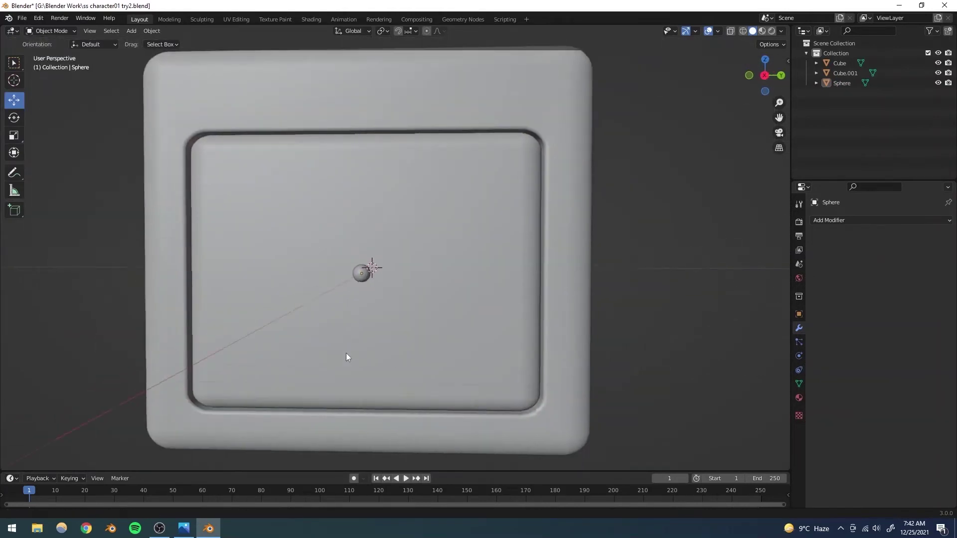
scroll(349, 355, up, 6)
click(339, 335)
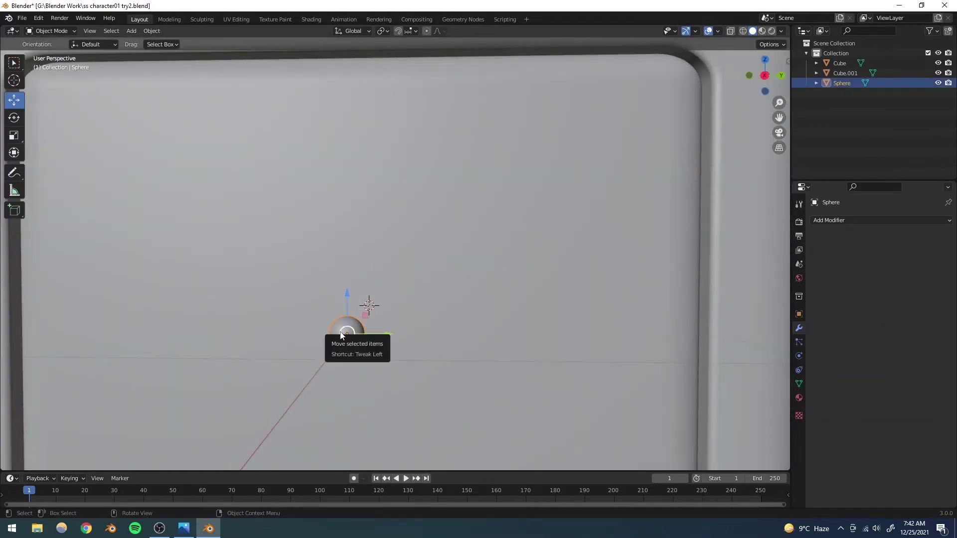
key(shift+d)
right_click(322, 319)
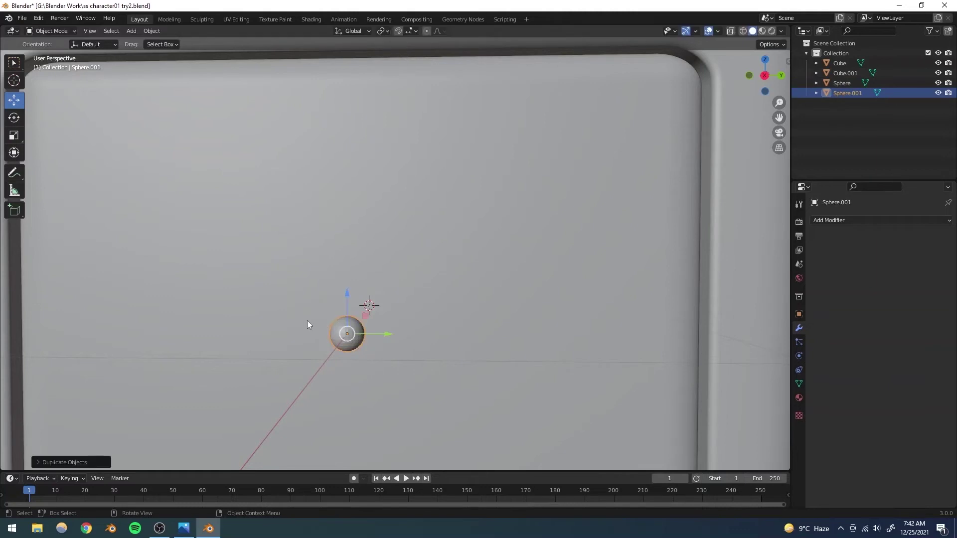
scroll(300, 310, down, 4)
alt+middle_drag(298, 308, 275, 295)
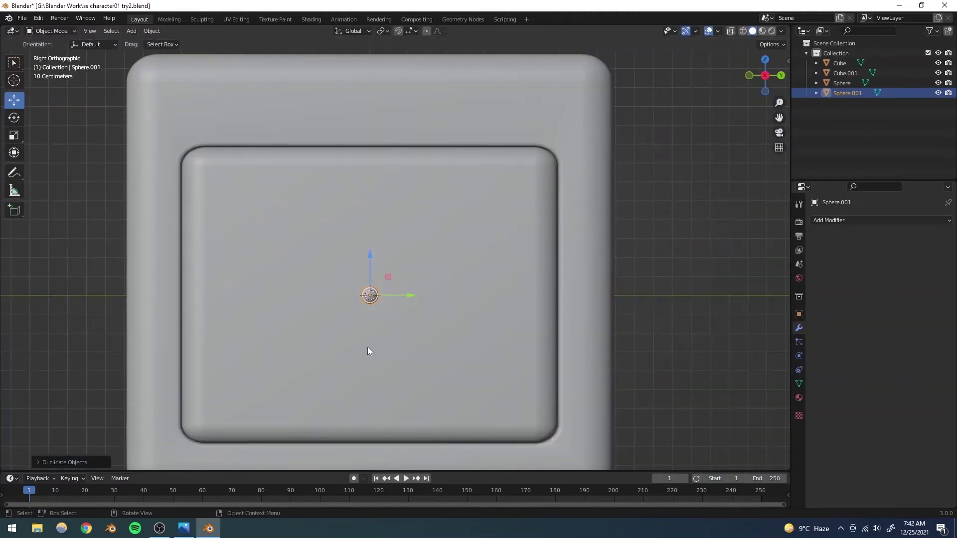
scroll(349, 338, up, 3)
shift+middle_drag(351, 356, 447, 394)
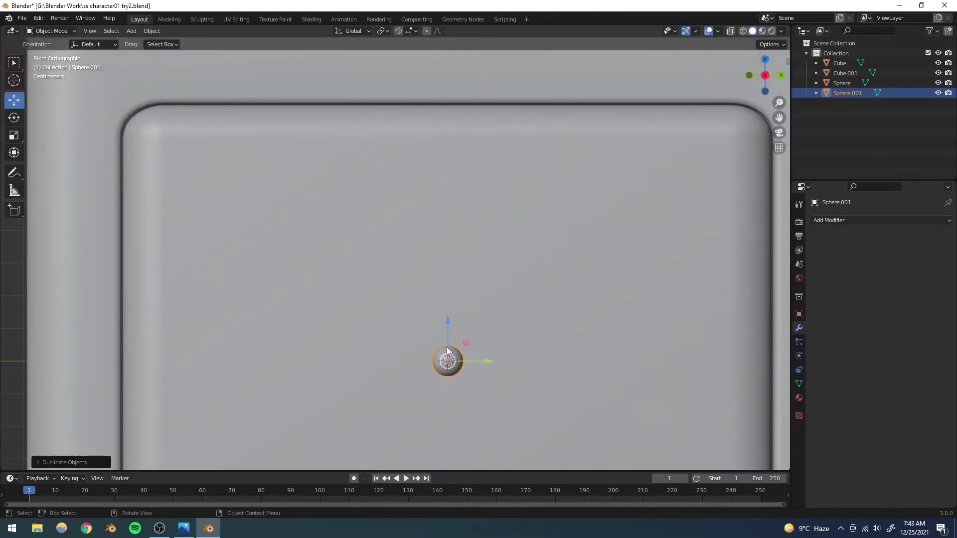
drag(466, 343, 340, 281)
Step: Flatten the copied sphere along X and narrow it along Y to about half, forming an upright oval eye
middle_drag(328, 314, 316, 265)
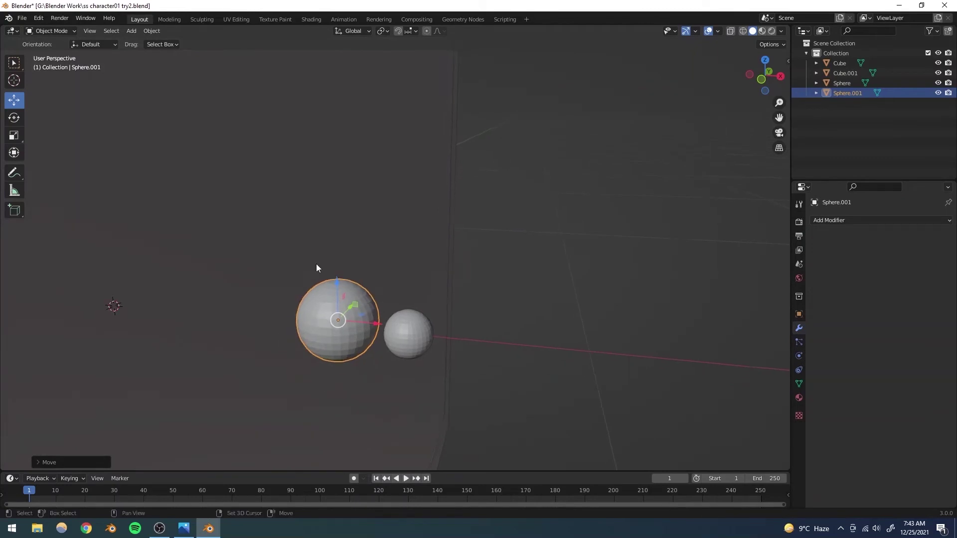
click(13, 141)
drag(376, 324, 346, 321)
middle_drag(402, 352, 343, 339)
key(KP_3)
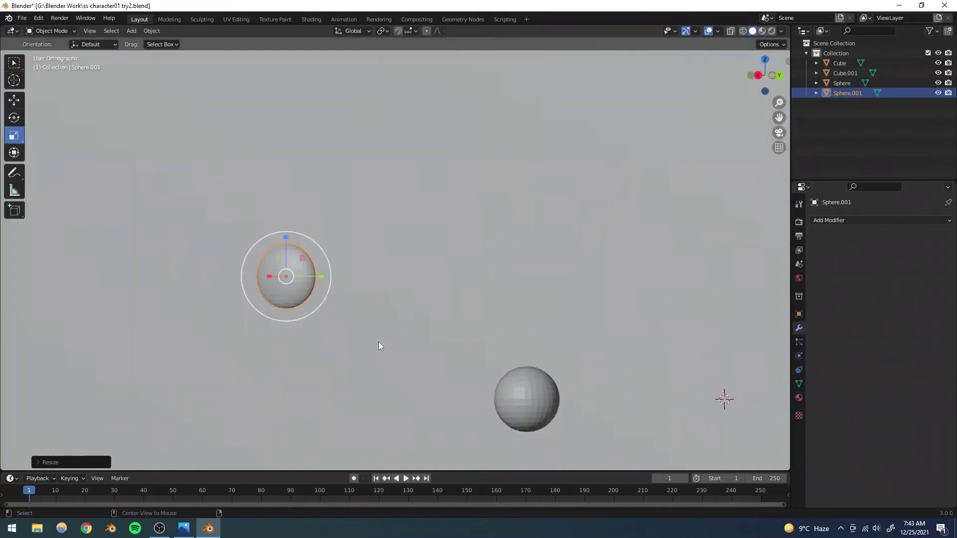
key(s)
key(y)
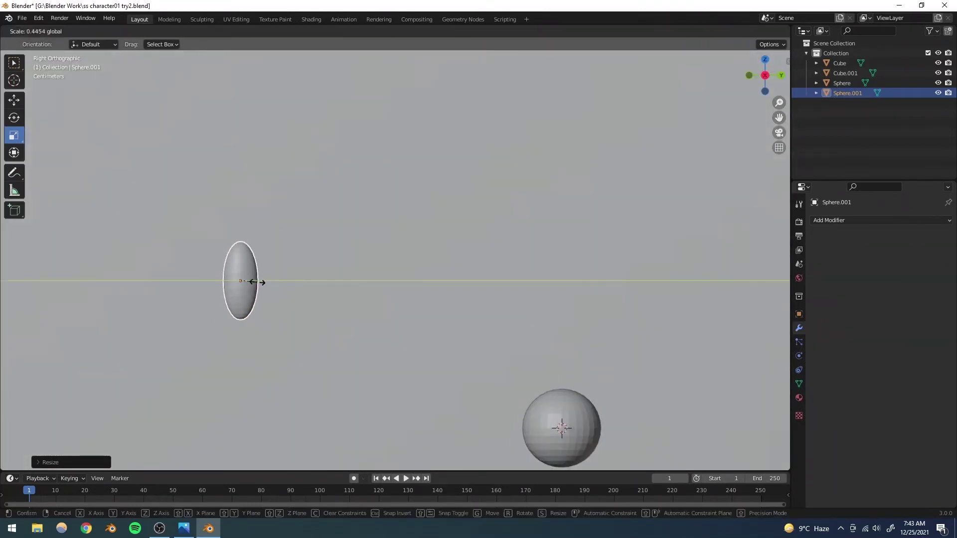
drag(257, 283, 259, 282)
scroll(259, 282, down, 8)
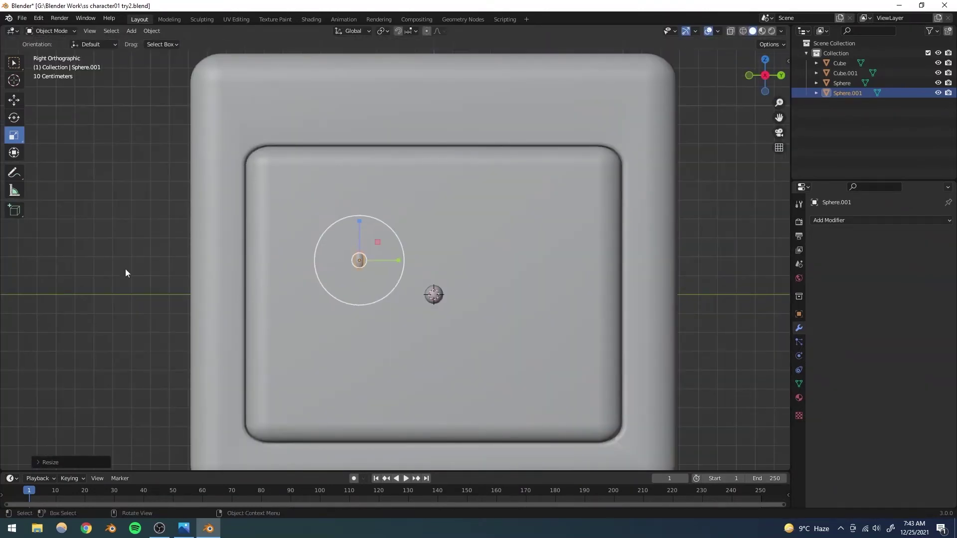
click(138, 272)
Step: Try to make the second eye by duplicating the oval and moving the copy along Y to the opposite side
shift+middle_drag(436, 323, 375, 327)
scroll(374, 326, up, 4)
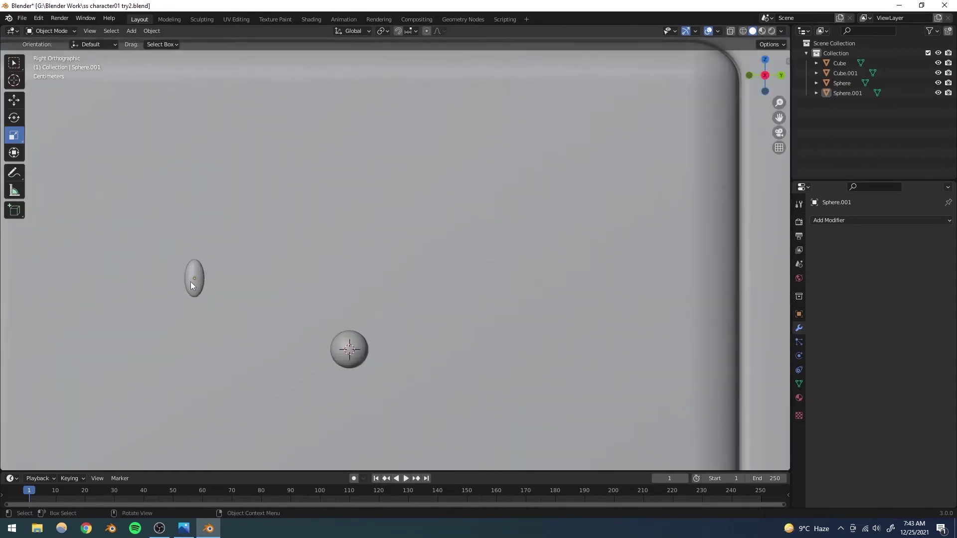
click(191, 282)
key(shift+d)
right_click(309, 283)
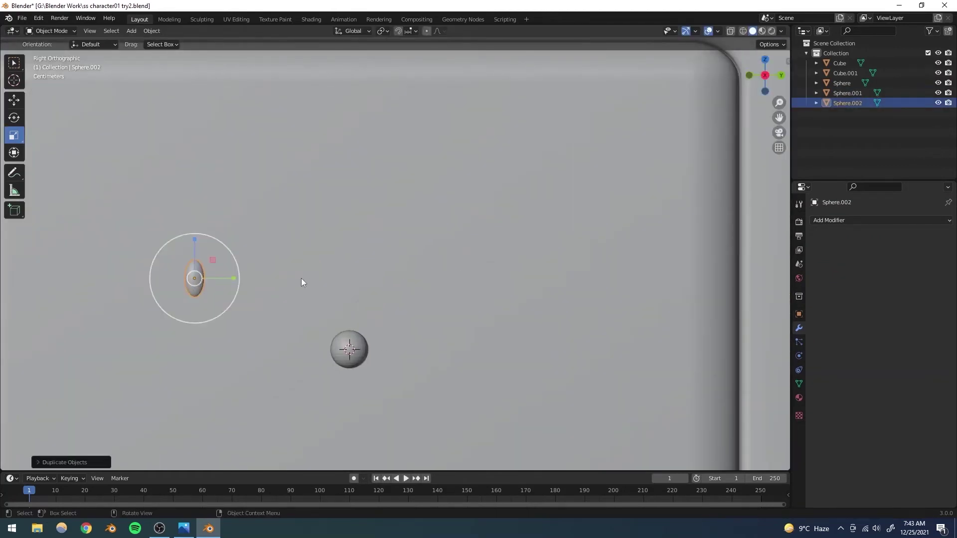
click(22, 101)
drag(242, 271, 538, 288)
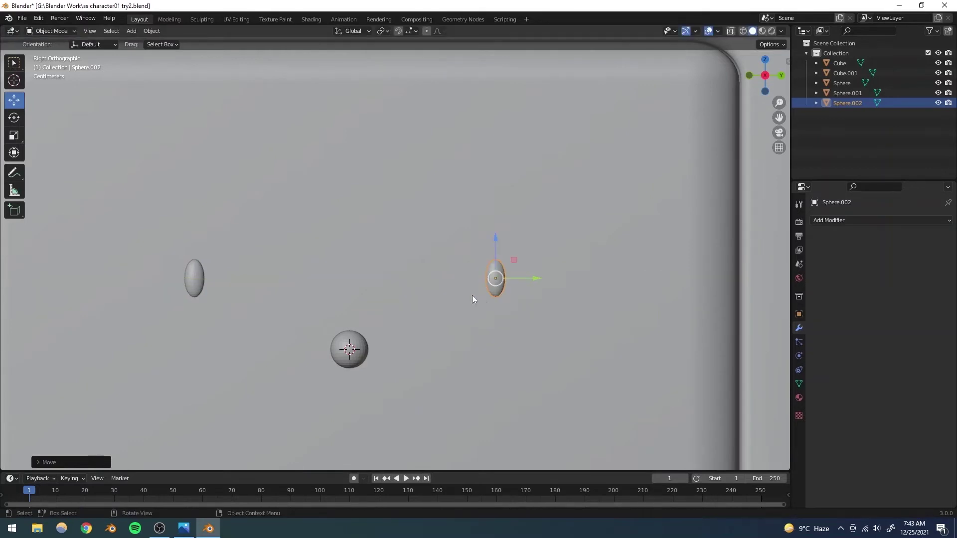
click(191, 286)
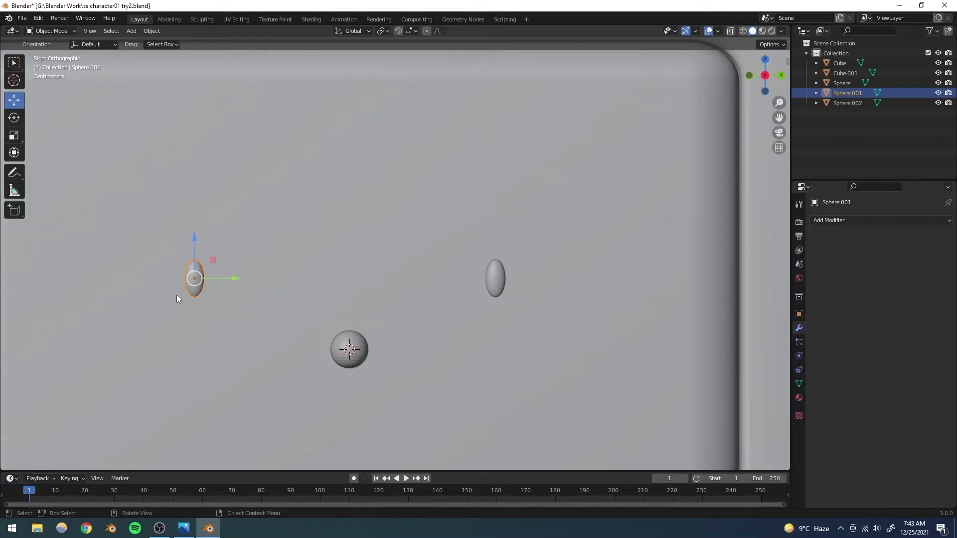
drag(196, 249, 199, 241)
key(ctrl+z)
shift+click(495, 277)
click(291, 293)
click(199, 277)
middle_drag(289, 293, 351, 339)
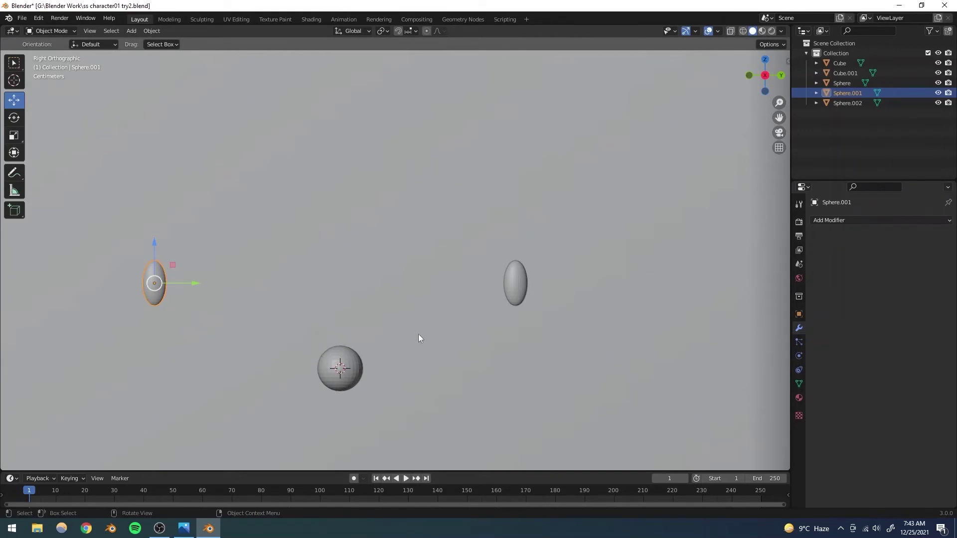
Step: Delete the duplicated oval on the positive Y side and save the file
click(523, 282)
key(Delete)
key(ctrl+s)
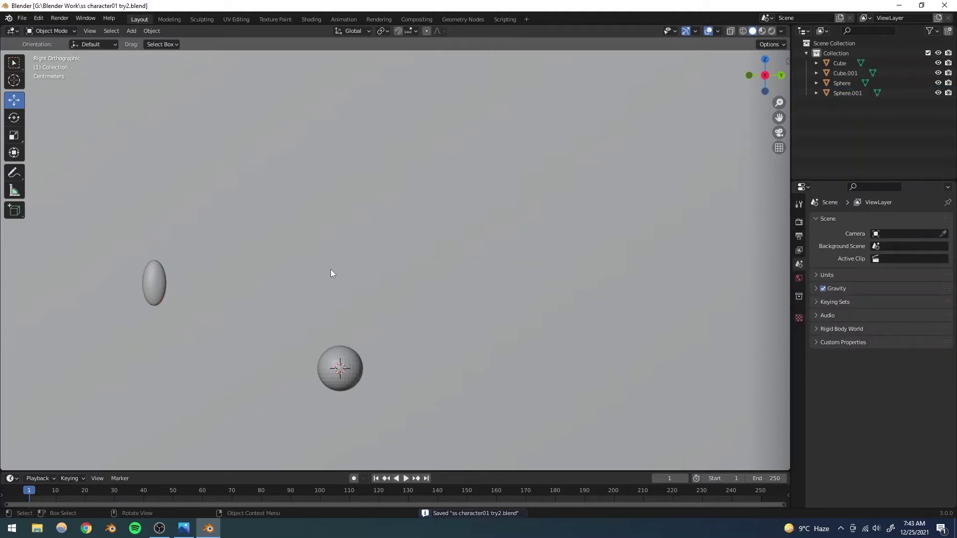
Step: Add a Mirror modifier to the remaining oval eye with the outer box, Cube, as its mirror object
click(153, 284)
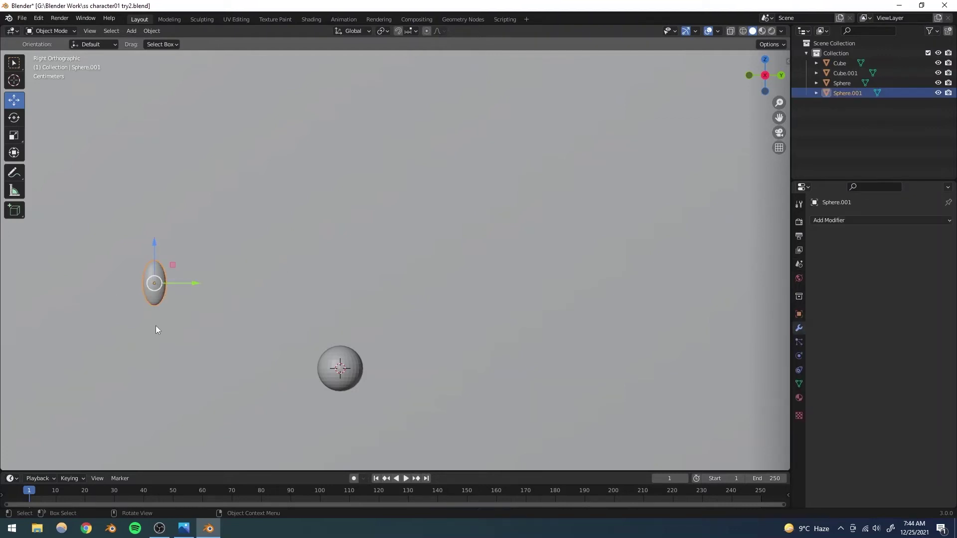
click(839, 220)
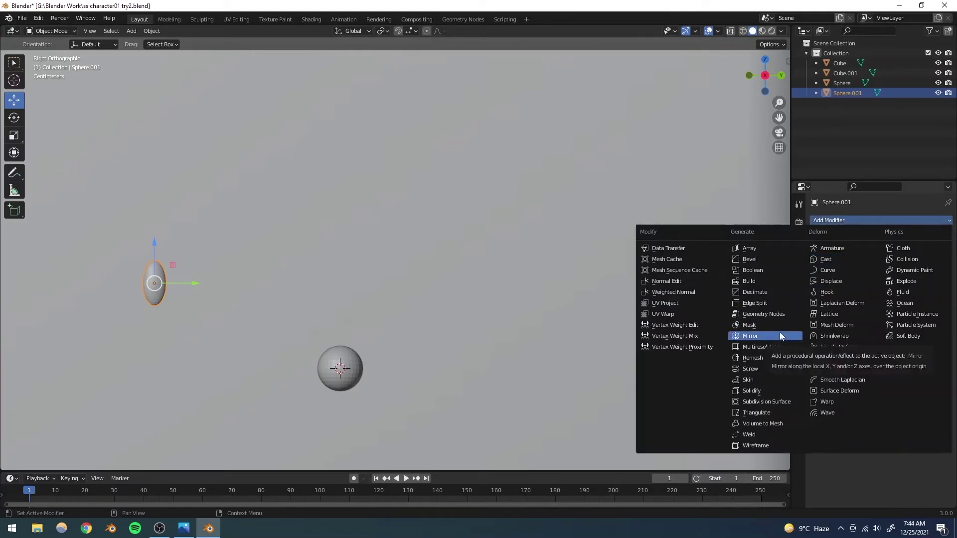
click(752, 335)
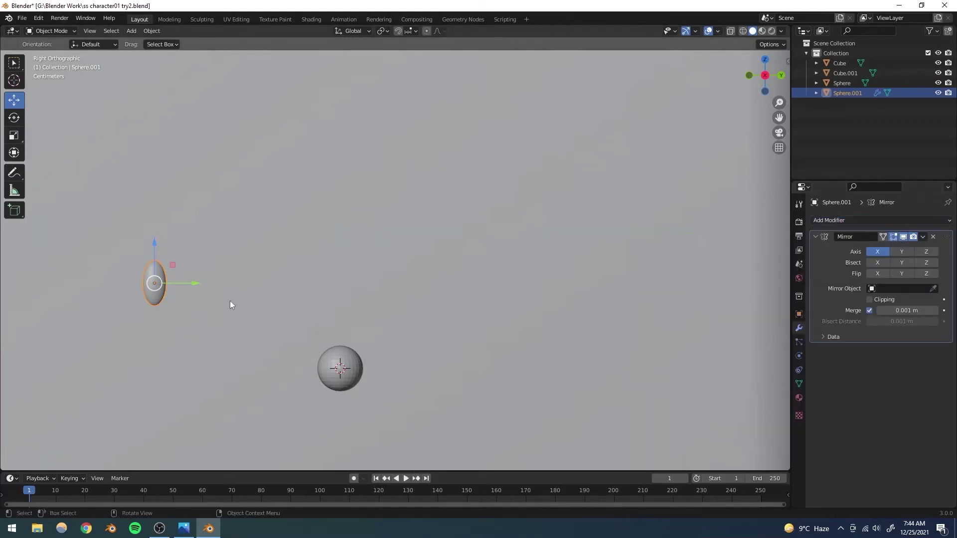
scroll(311, 304, down, 3)
middle_drag(310, 303, 406, 313)
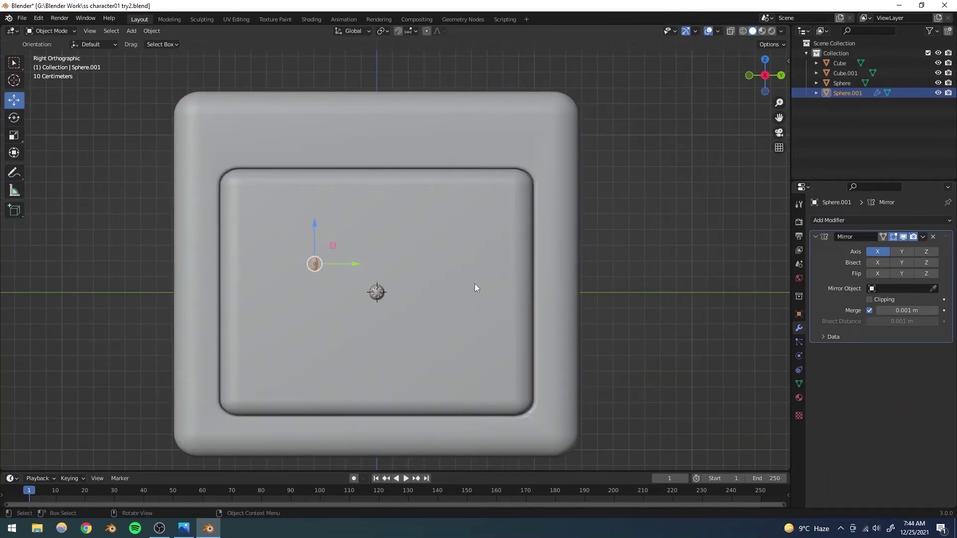
click(934, 290)
click(389, 244)
Step: Set the eye's Mirror modifier to mirror across the Y axis only, turning the X axis off
middle_drag(342, 261, 333, 289)
scroll(360, 295, up, 5)
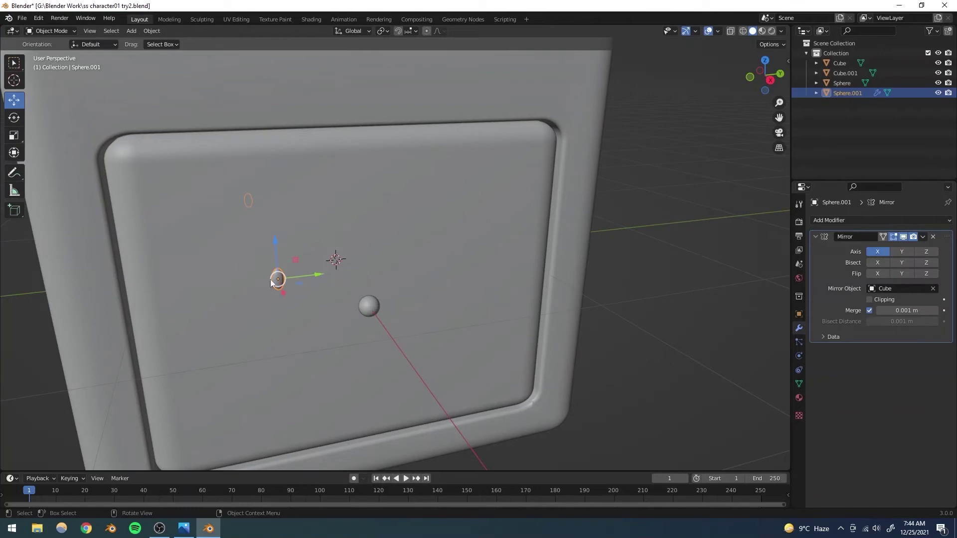
middle_drag(408, 302, 323, 294)
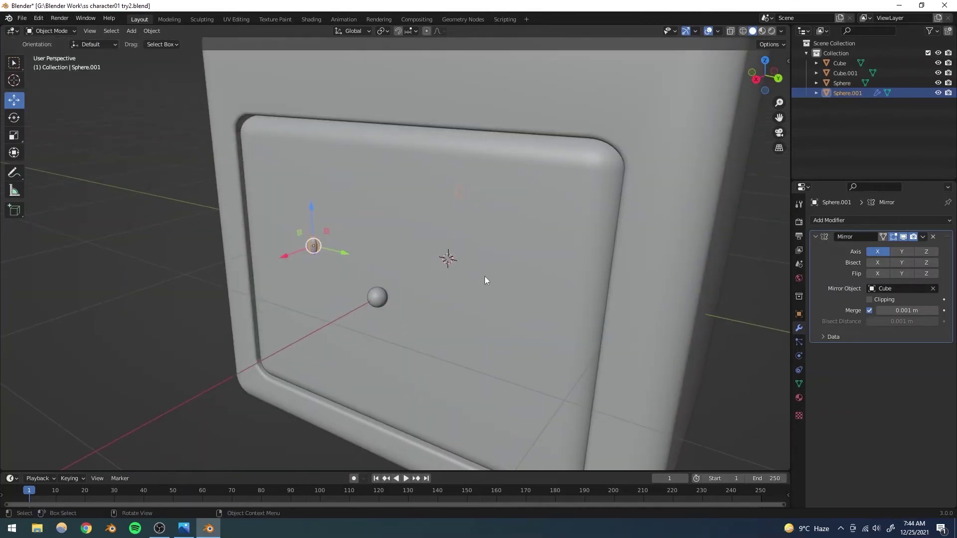
middle_drag(442, 267, 311, 300)
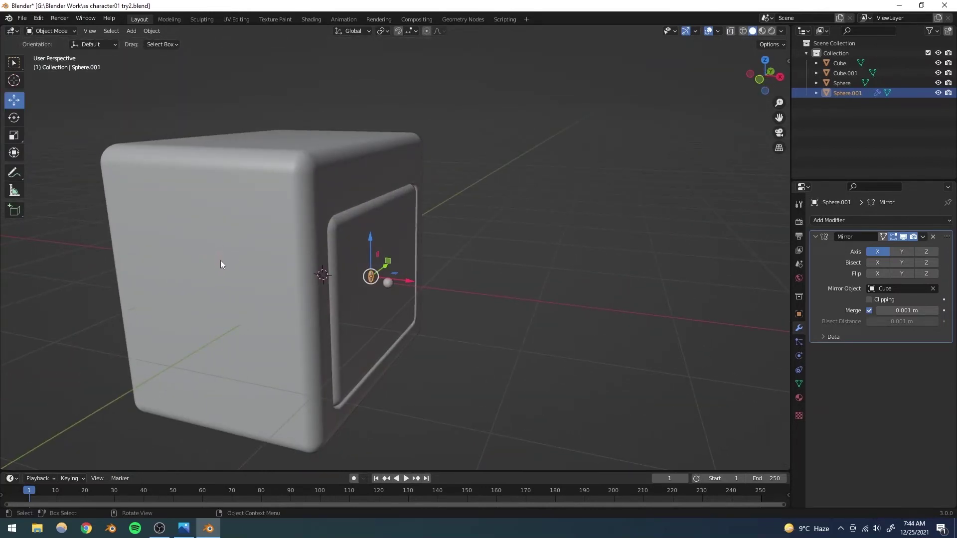
middle_drag(221, 247, 365, 278)
scroll(337, 265, up, 6)
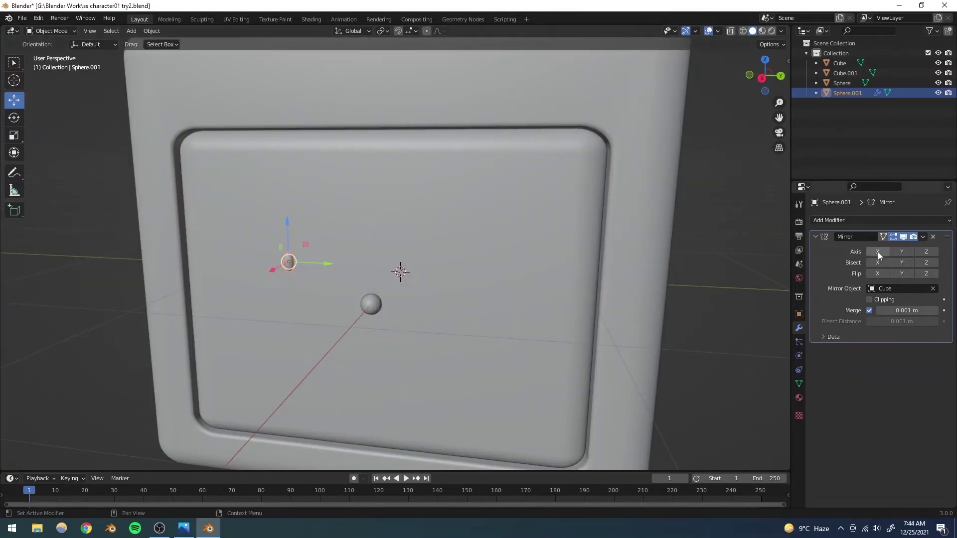
click(899, 254)
click(730, 260)
middle_drag(730, 260, 413, 296)
scroll(420, 281, up, 4)
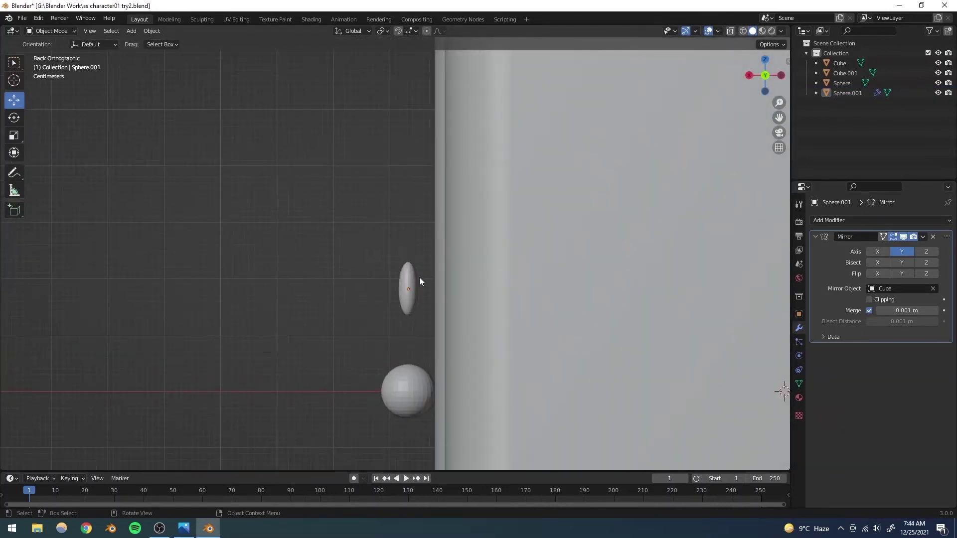
Step: Move the mirrored oval eye along X closer to the box's front face
click(409, 284)
drag(359, 291, 382, 285)
click(381, 230)
middle_drag(411, 294, 521, 297)
scroll(522, 297, down, 4)
alt+middle_drag(429, 315, 467, 322)
alt+middle_drag(467, 321, 449, 322)
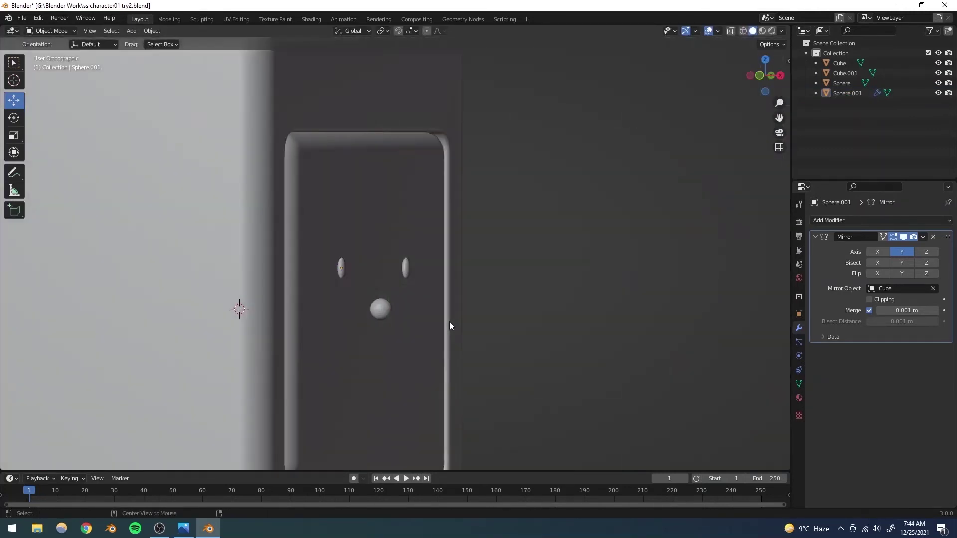
Step: Scale the mirrored oval eyes up uniformly by about 1.19 and save the file
click(282, 269)
key(s)
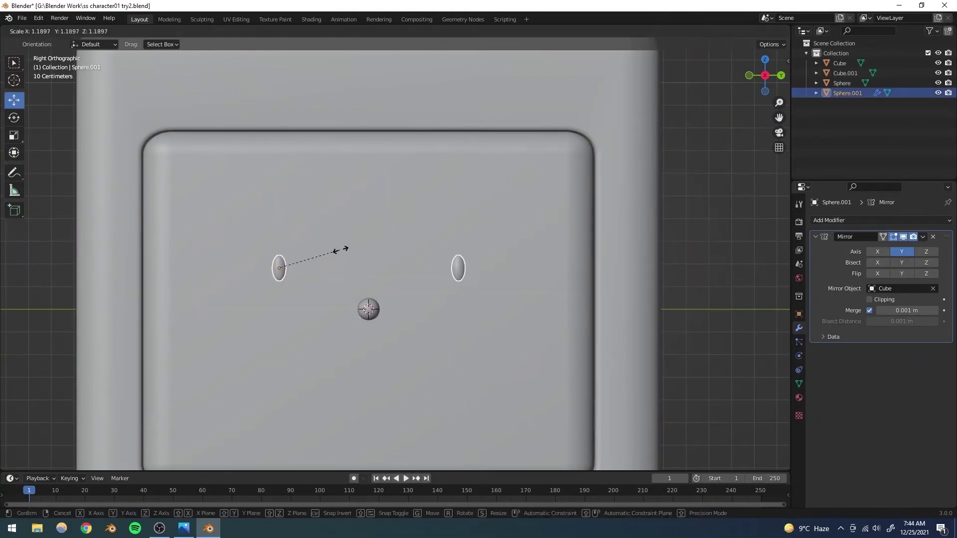
click(347, 248)
click(674, 243)
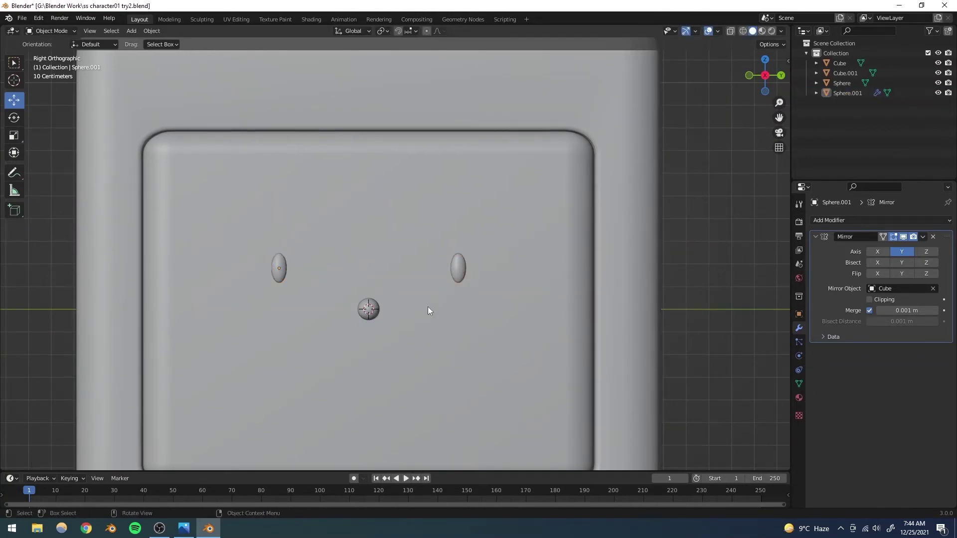
scroll(419, 308, down, 7)
scroll(407, 312, up, 5)
scroll(403, 317, up, 2)
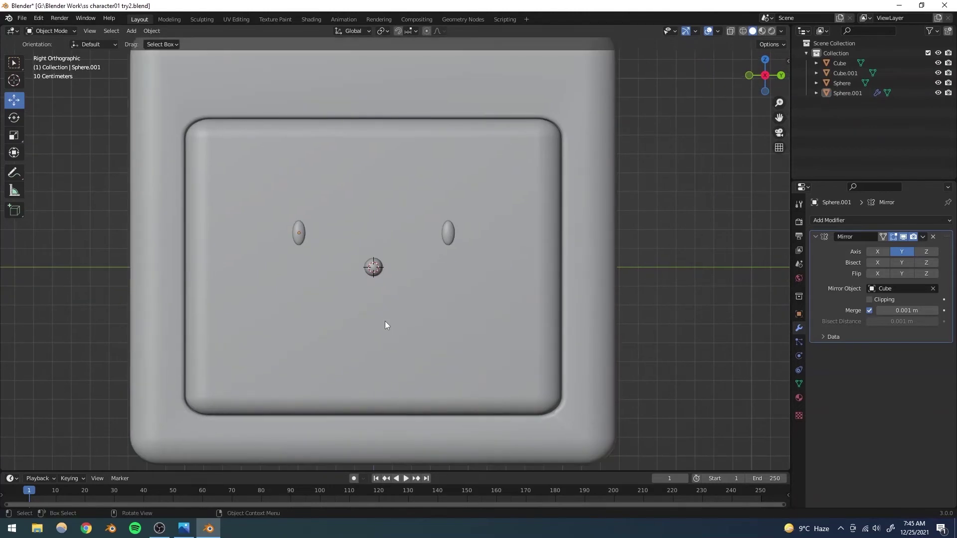
scroll(368, 289, down, 2)
middle_drag(365, 290, 377, 307)
key(ctrl+s)
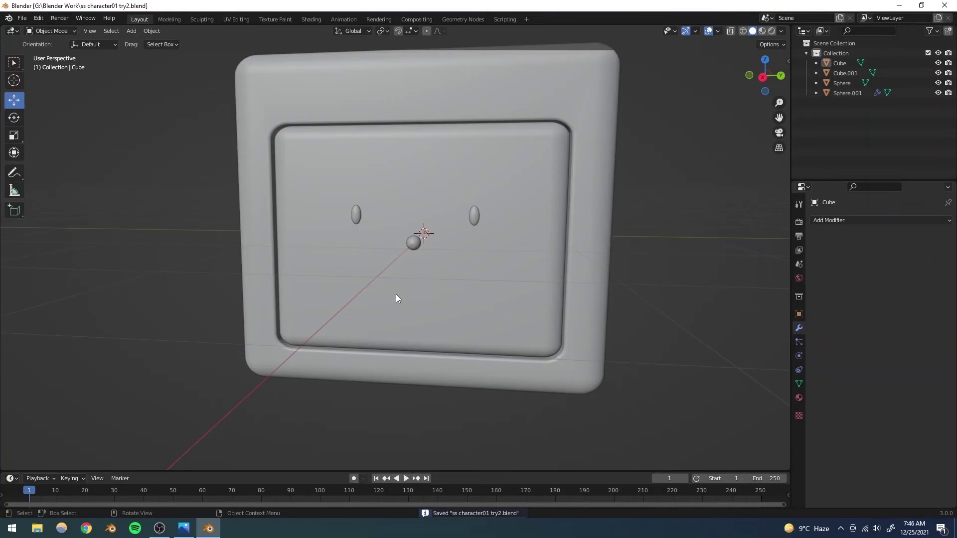
Step: Try to add a torus for the mouth, moving it in front of the box and rotating it freely
middle_drag(397, 290, 418, 286)
click(131, 32)
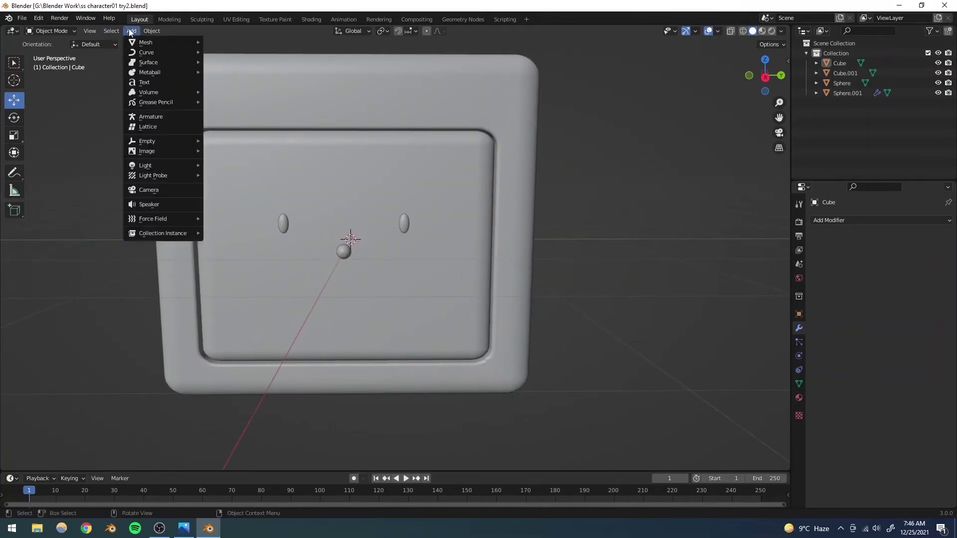
mouse_move(142, 41)
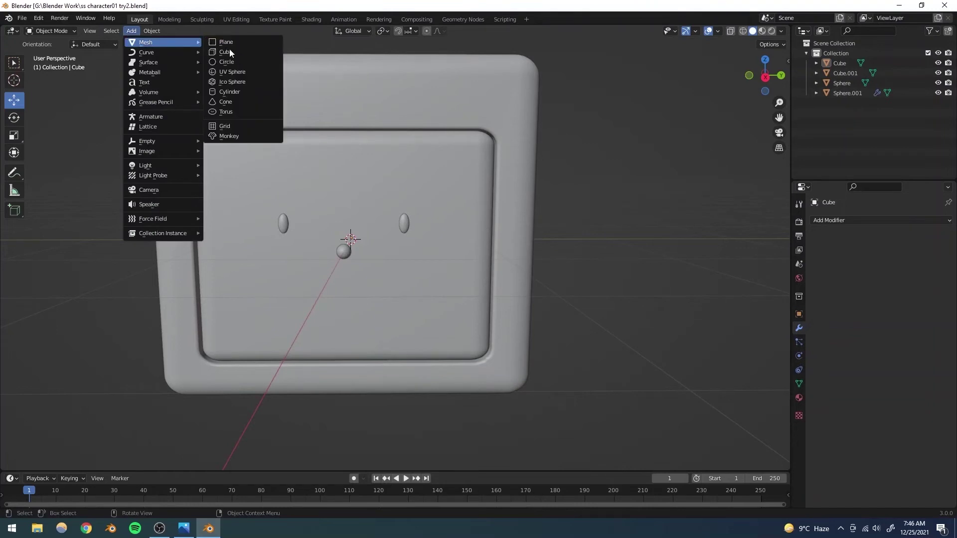
click(230, 111)
scroll(259, 172, down, 3)
middle_drag(309, 259, 321, 205)
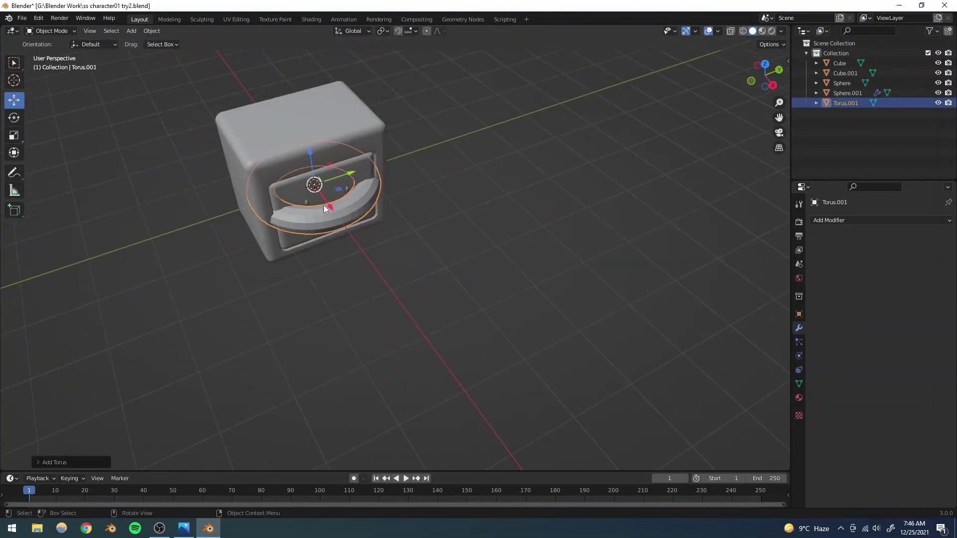
key(g)
click(397, 321)
middle_drag(398, 322, 357, 268)
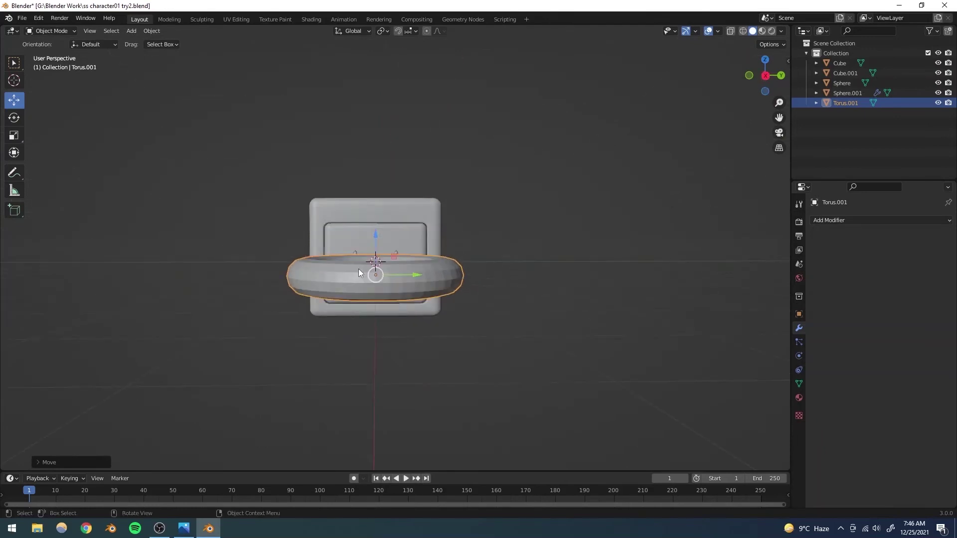
scroll(369, 273, up, 6)
key(r)
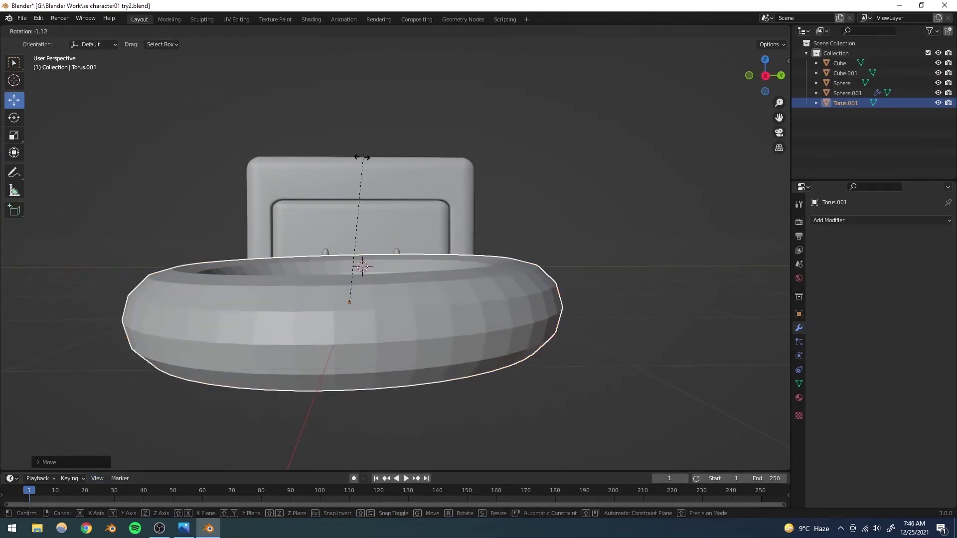
click(354, 187)
Step: Undo the torus's rotation, its move and its creation
key(ctrl+z)
key(ctrl+z)
middle_drag(345, 223, 287, 274)
key(ctrl+z)
Step: Add a torus mesh with a major radius of 0.89 m and a minor radius of 0.1 m
click(131, 31)
mouse_move(145, 42)
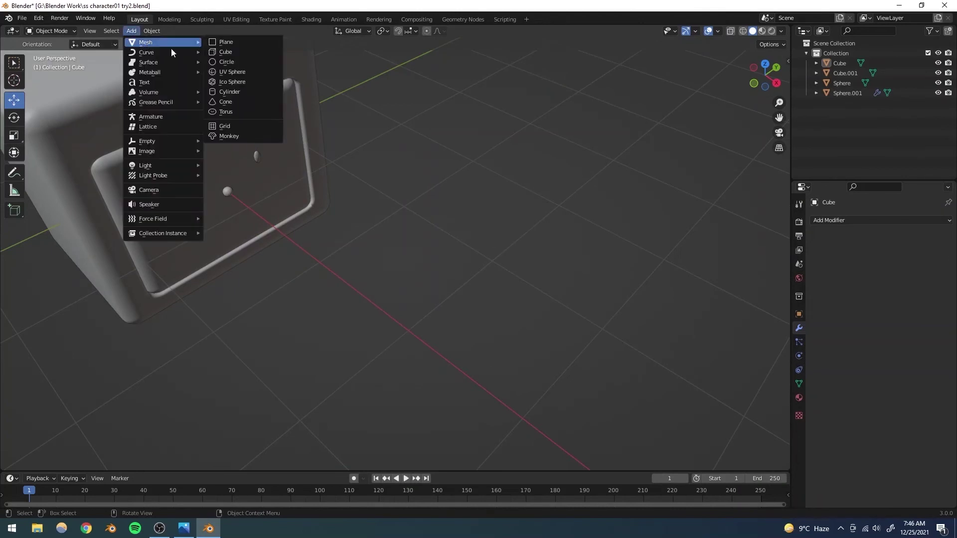
click(228, 113)
middle_drag(262, 188, 274, 285)
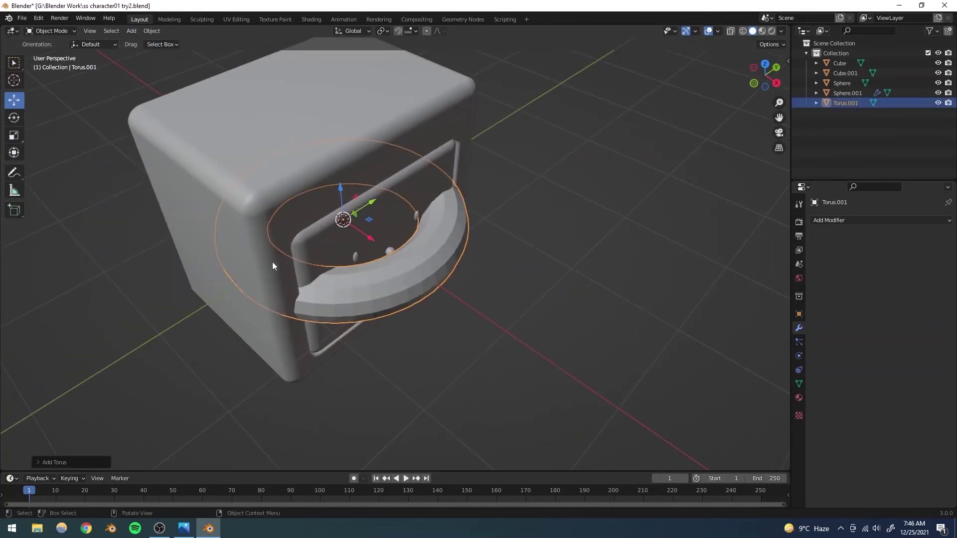
click(38, 462)
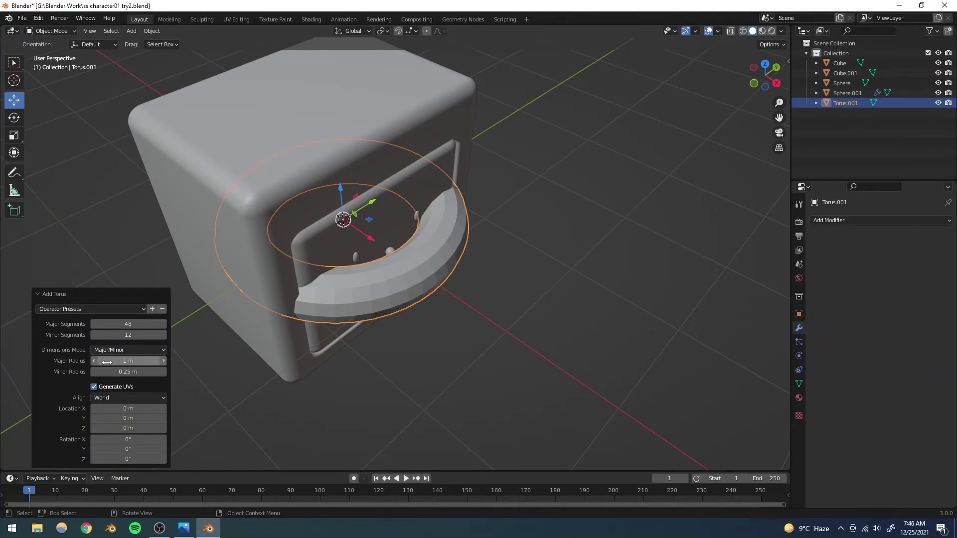
drag(121, 355, 111, 372)
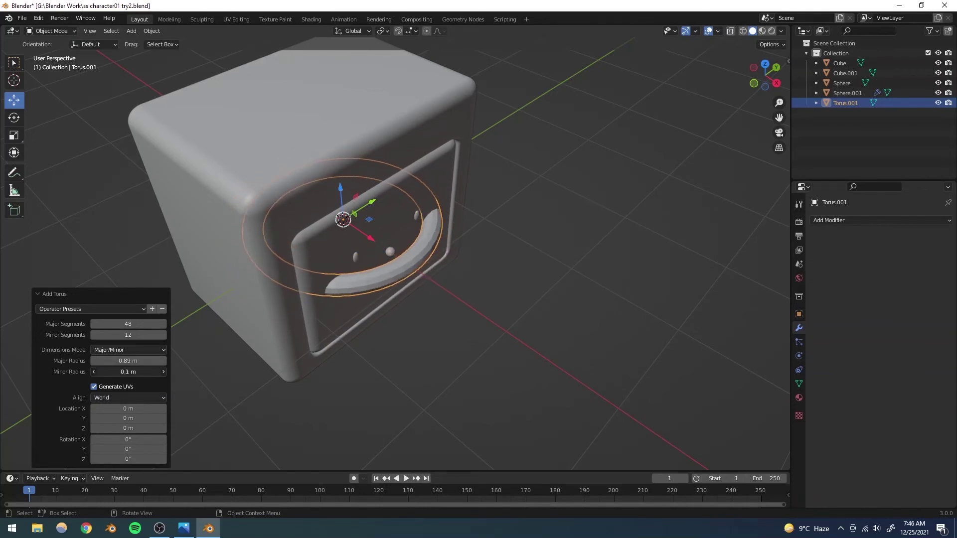
middle_drag(330, 271, 244, 178)
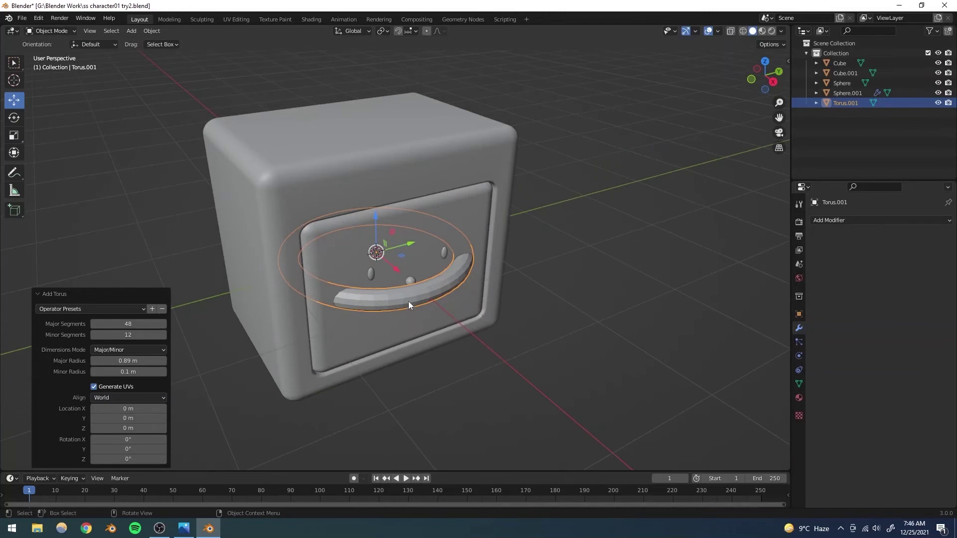
Step: Move the torus along X by about 2.19 m so it sits in front of the box
key(g)
key(x)
click(426, 271)
key(KP_Decimal)
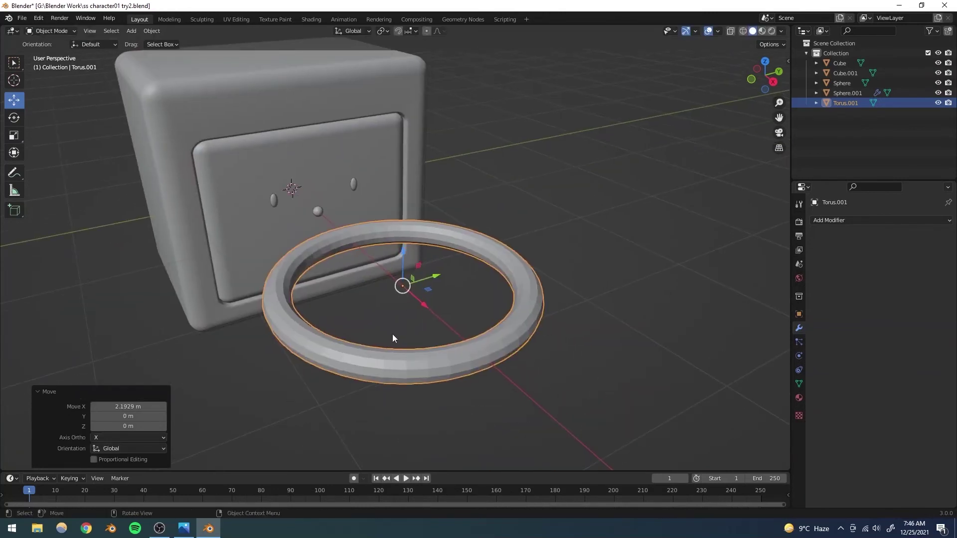
Step: Rotate the torus 90° about the global Y axis so its ring faces forward
middle_drag(399, 336, 361, 313)
key(r)
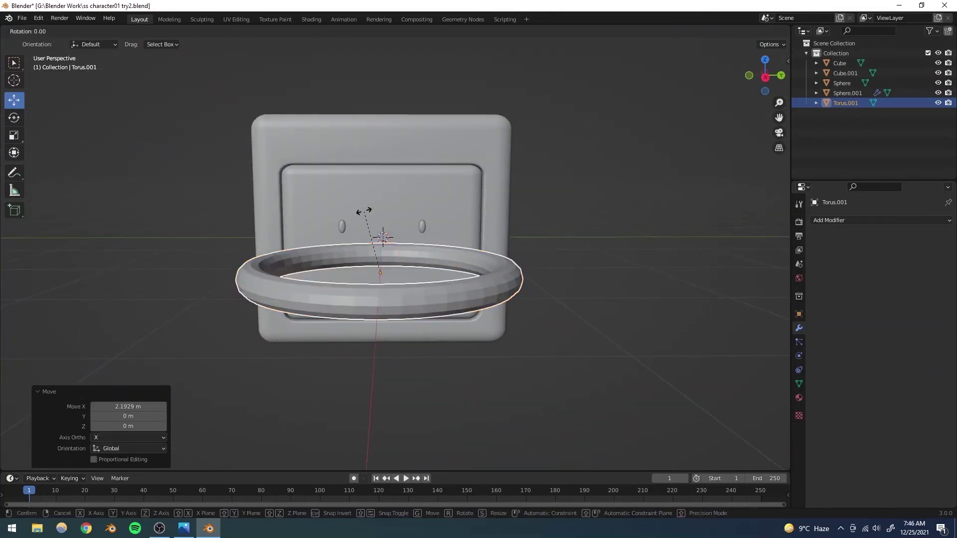
key(y)
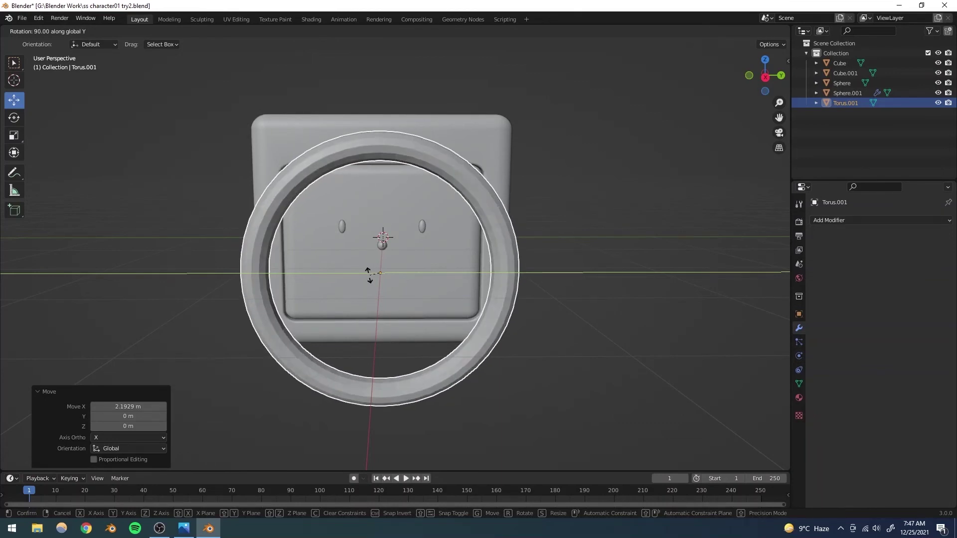
click(369, 275)
Step: Scale the torus down uniformly by a factor of about 0.265 in the right orthographic view
middle_drag(318, 288, 362, 318)
scroll(331, 306, up, 5)
scroll(332, 306, down, 6)
scroll(361, 318, up, 2)
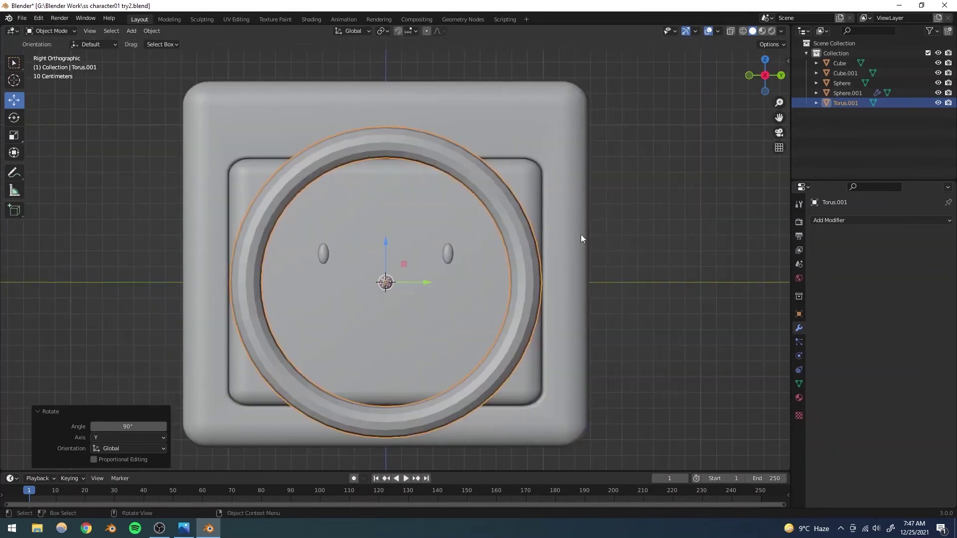
key(s)
click(413, 292)
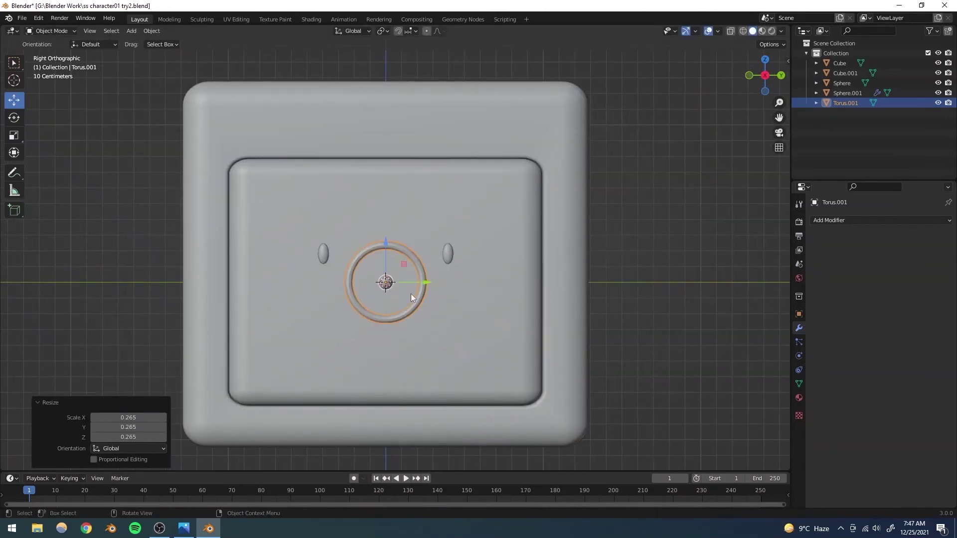
Step: Move the torus down along Z by about 0.2 m, below the nose
scroll(399, 304, up, 4)
shift+middle_drag(387, 315, 389, 207)
drag(399, 209, 404, 275)
shift+middle_drag(465, 356, 447, 323)
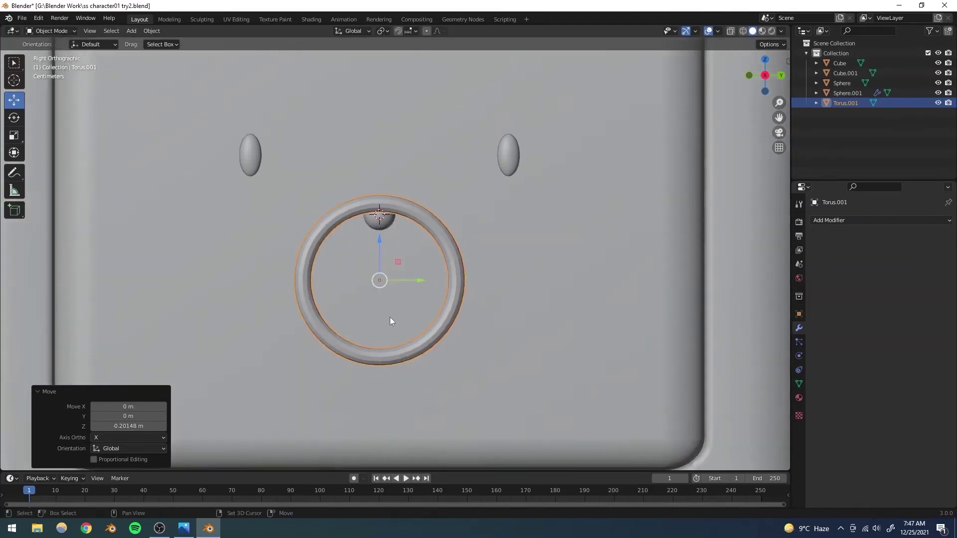
Step: In Edit Mode with X-ray on, select the torus's upper arc and delete its vertices, keeping a smile-shaped lower arc
scroll(407, 318, up, 3)
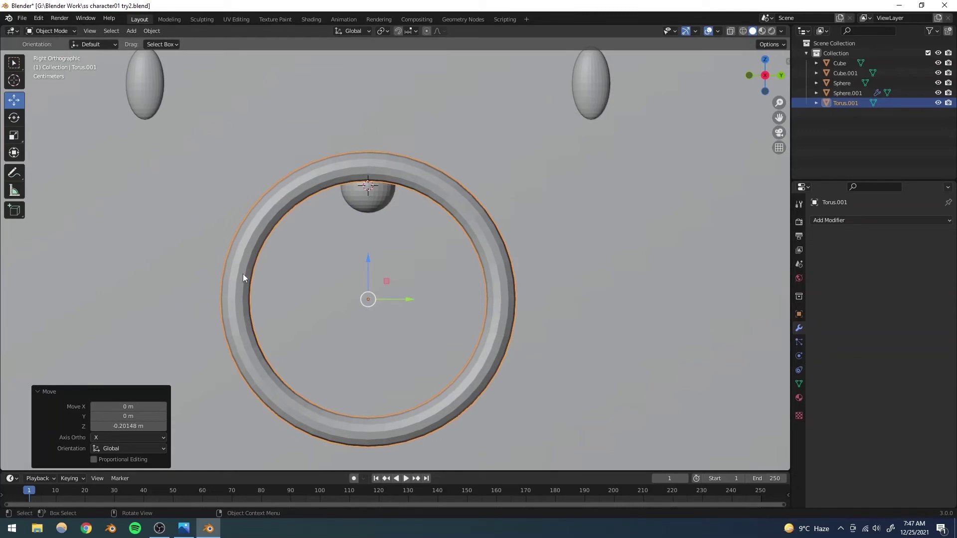
click(63, 32)
click(49, 53)
scroll(371, 319, down, 1)
scroll(371, 320, up, 1)
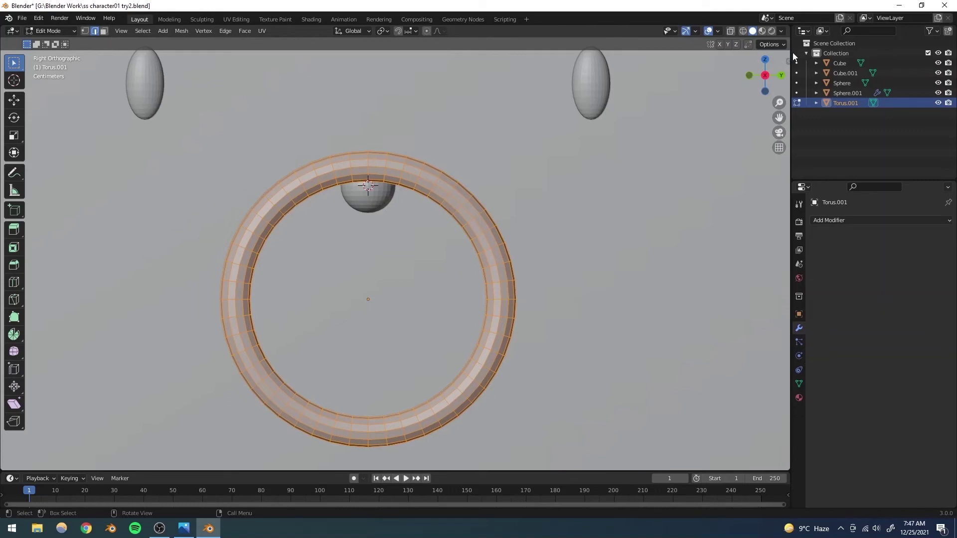
click(730, 31)
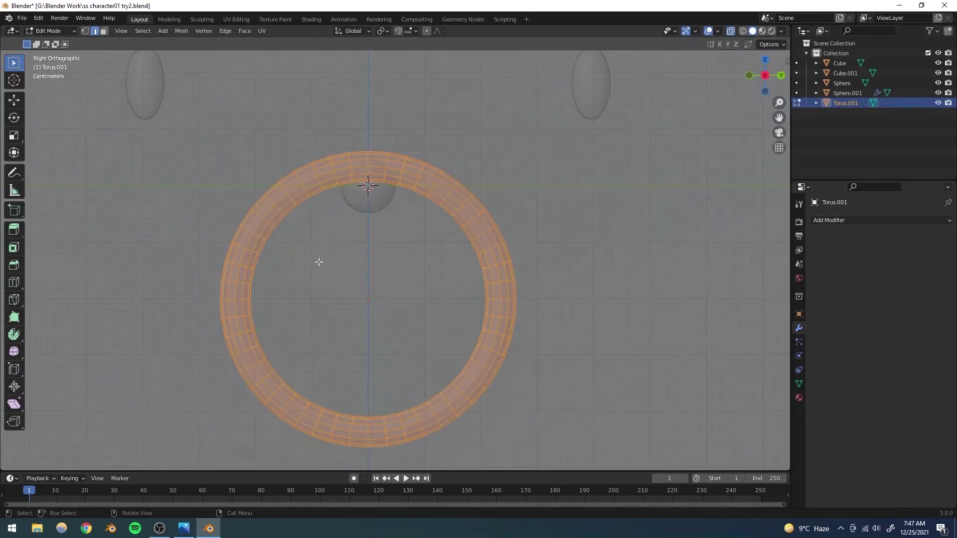
drag(145, 131, 590, 342)
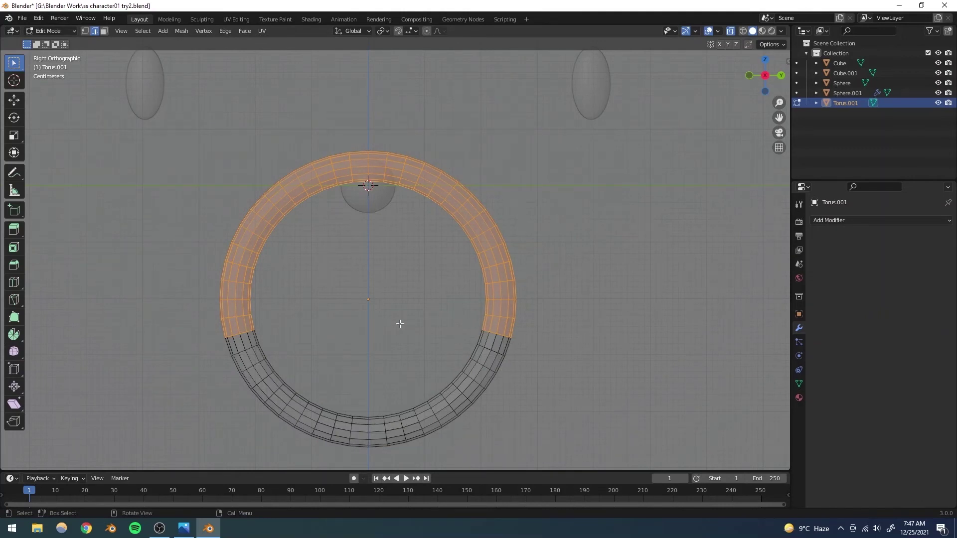
drag(143, 139, 583, 357)
mouse_move(423, 367)
middle_down()
mouse_move(367, 346)
mouse_move(367, 368)
mouse_move(412, 368)
middle_up()
key(KP_3)
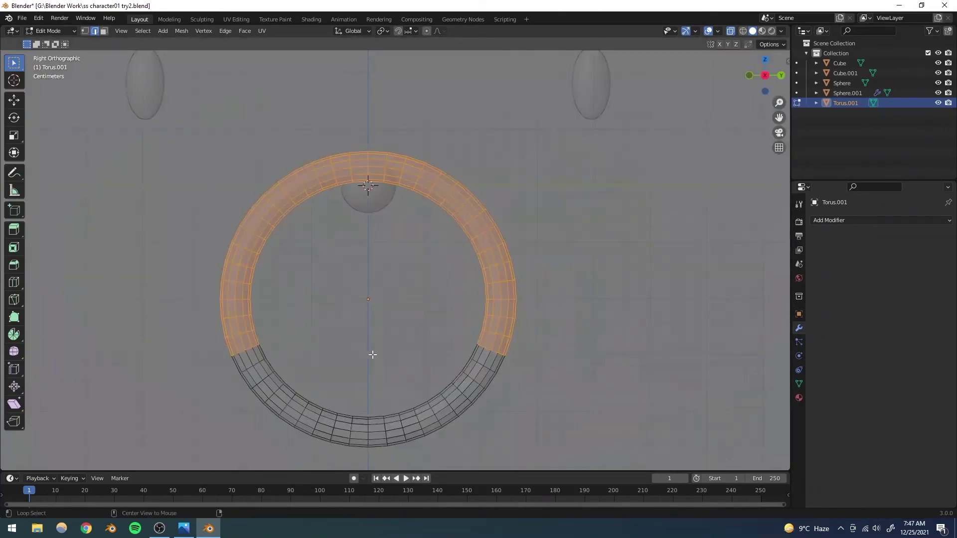
key(x)
click(321, 340)
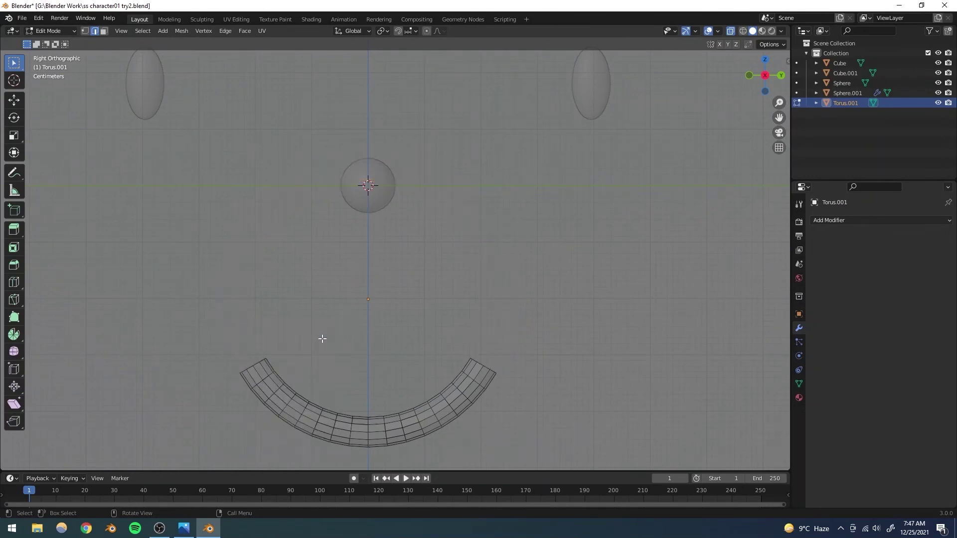
Step: Turn X-ray off, select the edge loops at both open ends of the smile, and fill them with faces
scroll(352, 380, down, 4)
middle_drag(352, 380, 435, 331)
scroll(436, 334, up, 5)
shift+middle_drag(451, 375, 369, 290)
click(731, 31)
middle_drag(411, 320, 212, 313)
middle_drag(362, 303, 249, 320)
alt+click(249, 312)
middle_drag(177, 334, 380, 307)
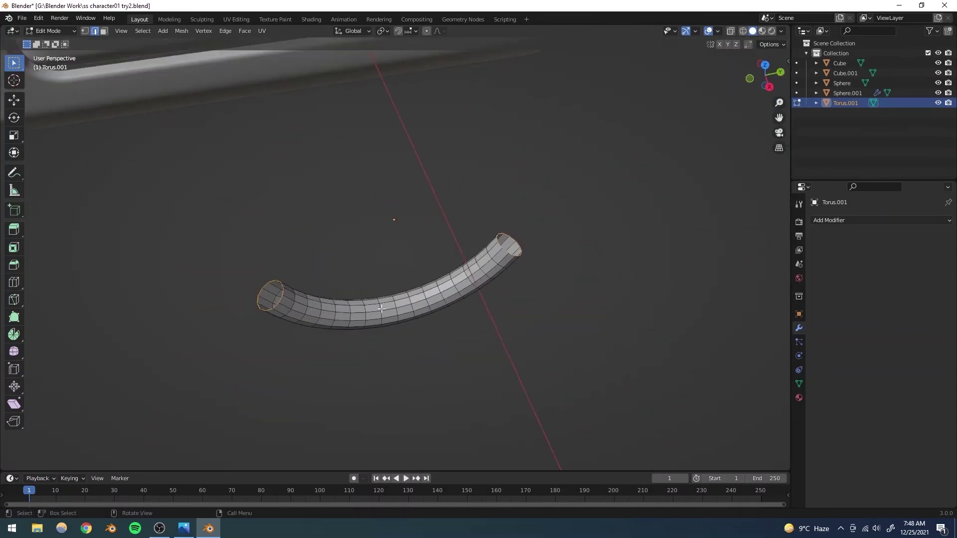
key(f)
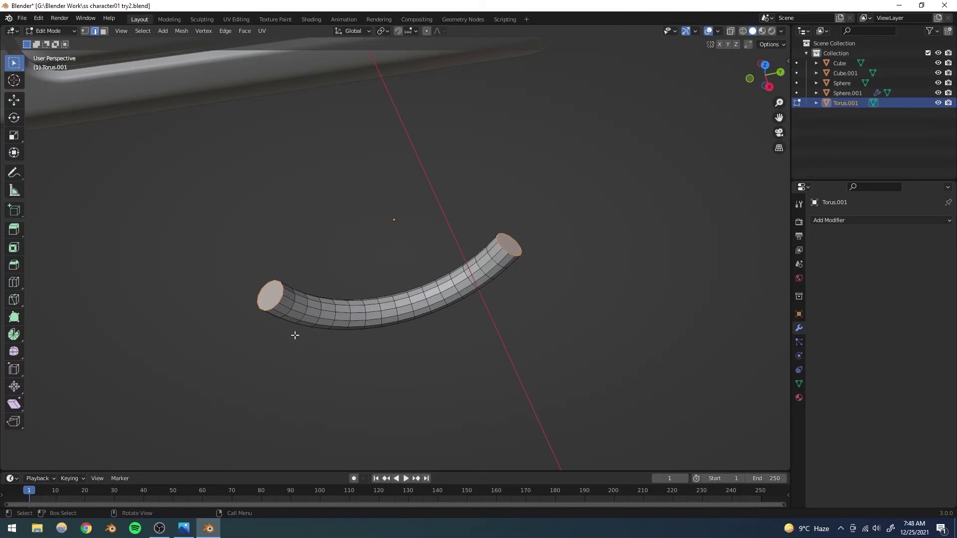
middle_drag(286, 300, 344, 297)
click(344, 241)
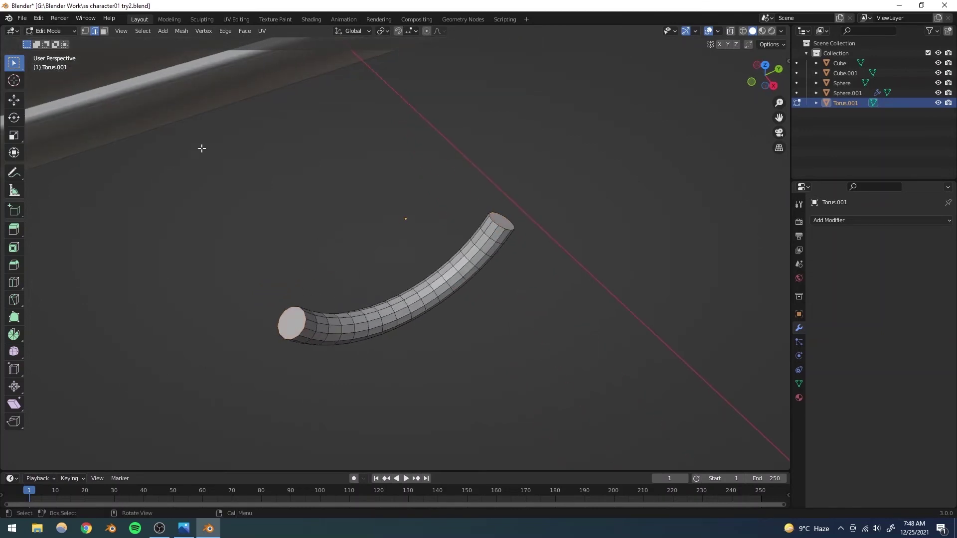
Step: Return to Object Mode and add a Subdivision Surface modifier to the smile with a viewport level of 2
click(59, 30)
click(52, 39)
click(399, 327)
middle_drag(399, 328, 263, 318)
scroll(255, 339, down, 6)
middle_drag(331, 339, 328, 365)
scroll(424, 261, up, 1)
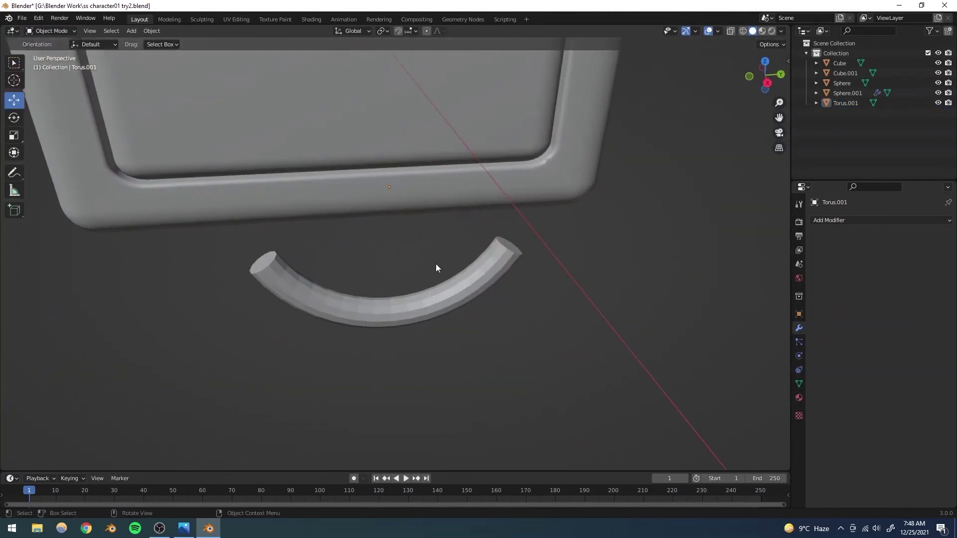
click(381, 312)
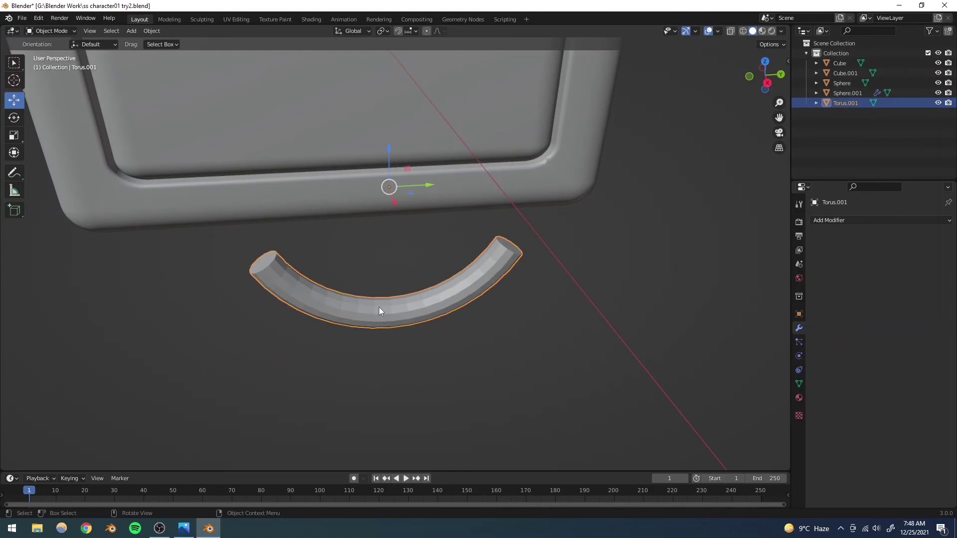
click(830, 221)
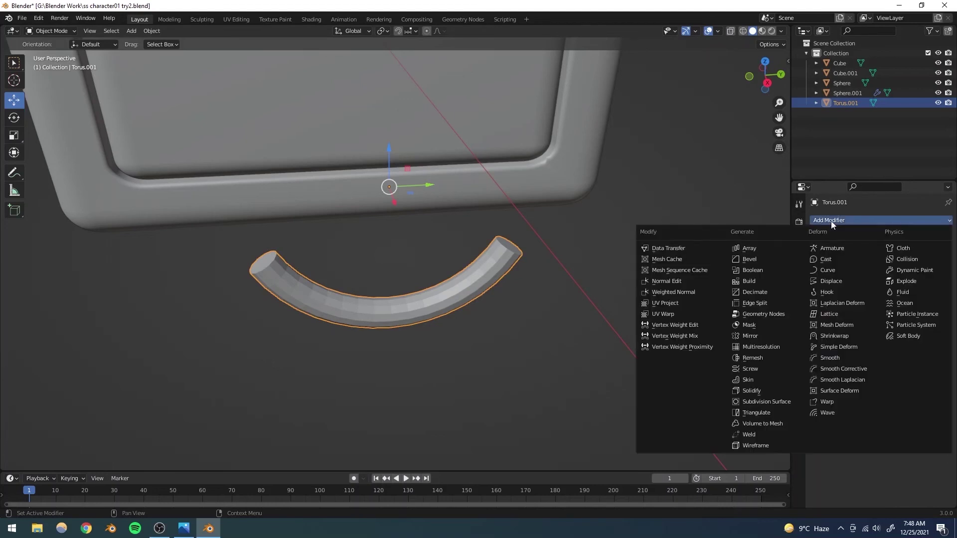
click(762, 401)
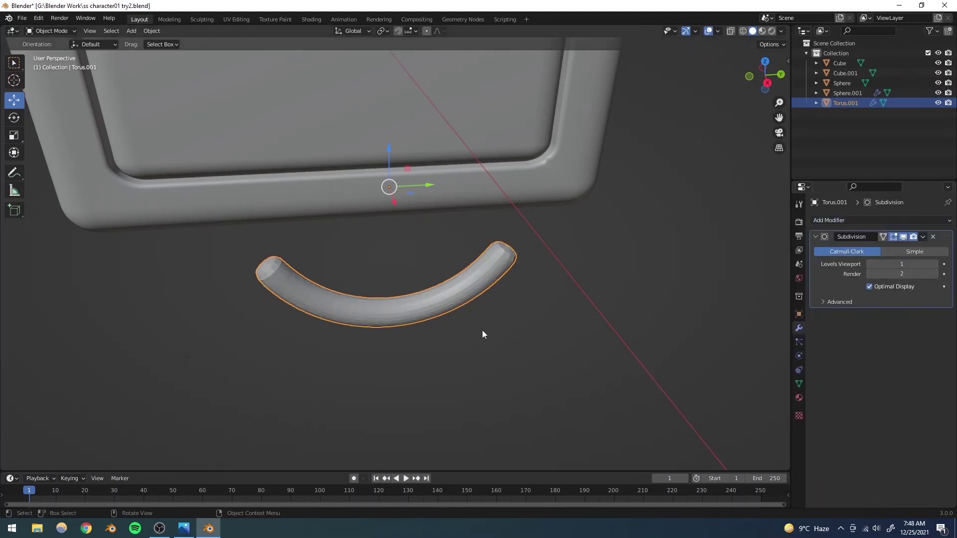
click(935, 265)
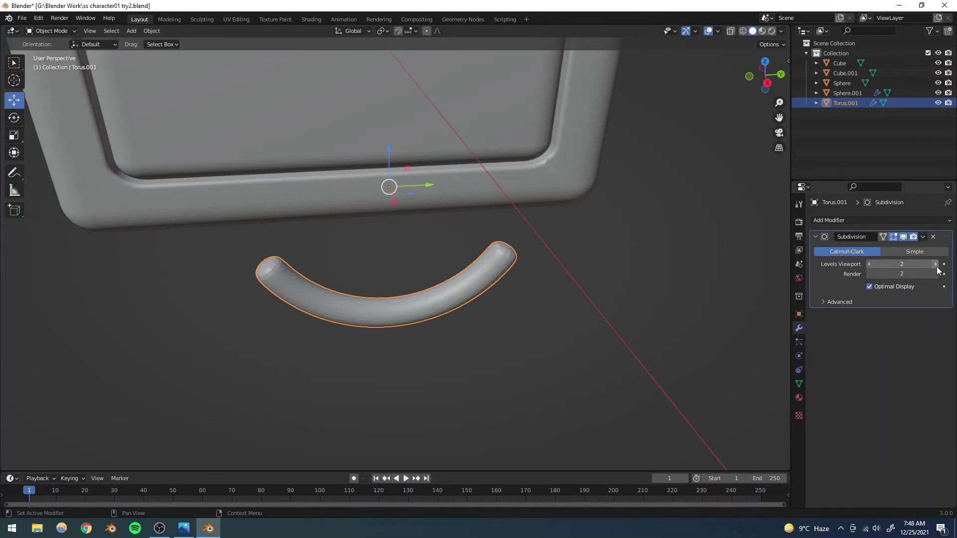
Step: Set the smile's subdivision levels to 3 for both viewport and render, and shade the smile smooth
click(934, 275)
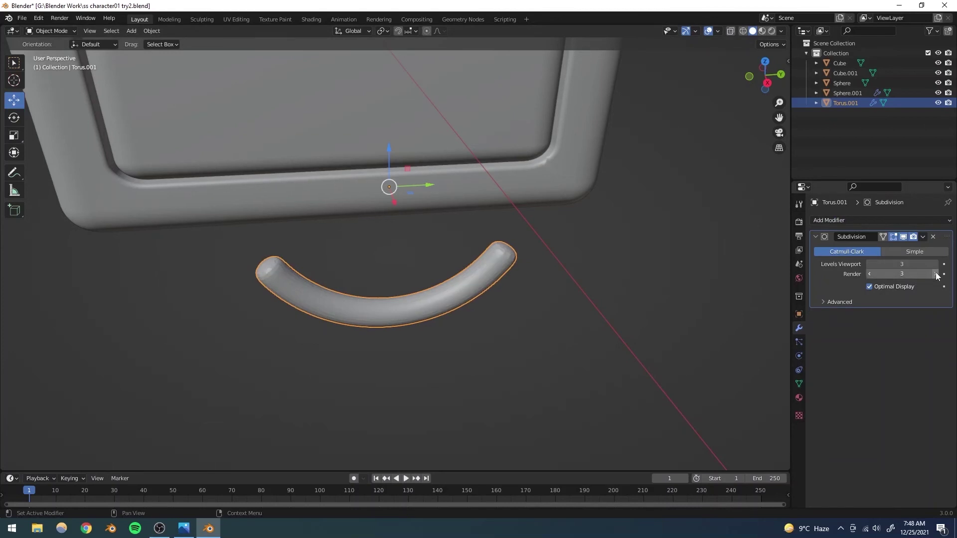
click(869, 274)
right_click(369, 309)
click(420, 336)
middle_drag(421, 336, 432, 304)
key(KP_3)
scroll(401, 288, up, 3)
shift+middle_drag(407, 348, 409, 356)
scroll(409, 359, down, 4)
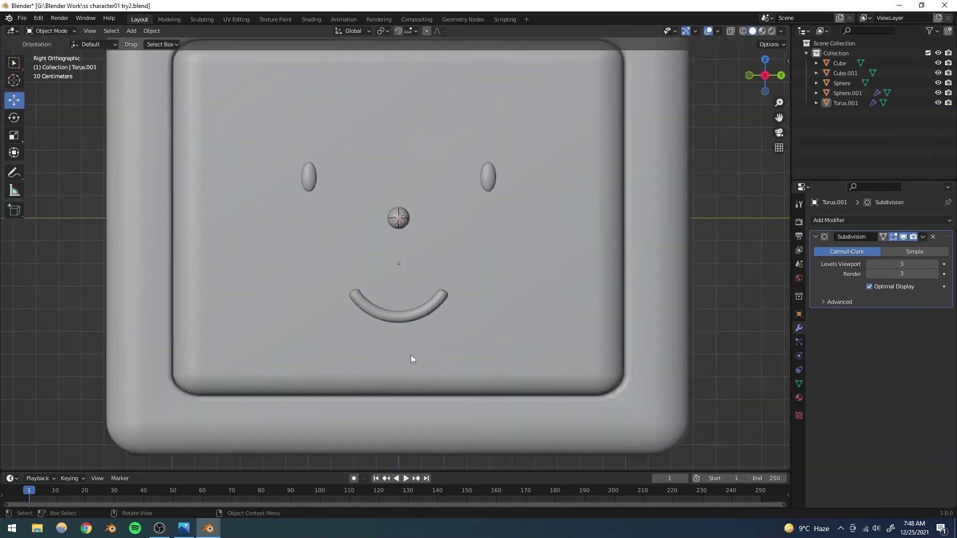
Step: Move the smile back along X by about -1.56 m so it sits against the character's front face
click(390, 320)
scroll(382, 294, down, 3)
middle_drag(425, 288, 516, 309)
scroll(401, 315, up, 6)
key(KP_1)
scroll(339, 319, down, 4)
drag(430, 259, 249, 259)
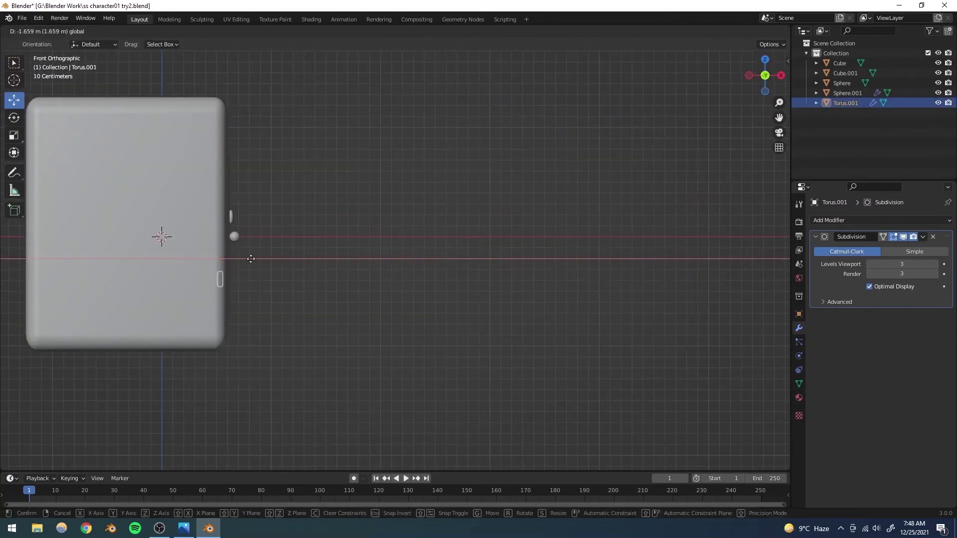
click(257, 256)
Step: Scale the smile down to about 0.58 and lower it along Z by about 0.02 m
key(KP_3)
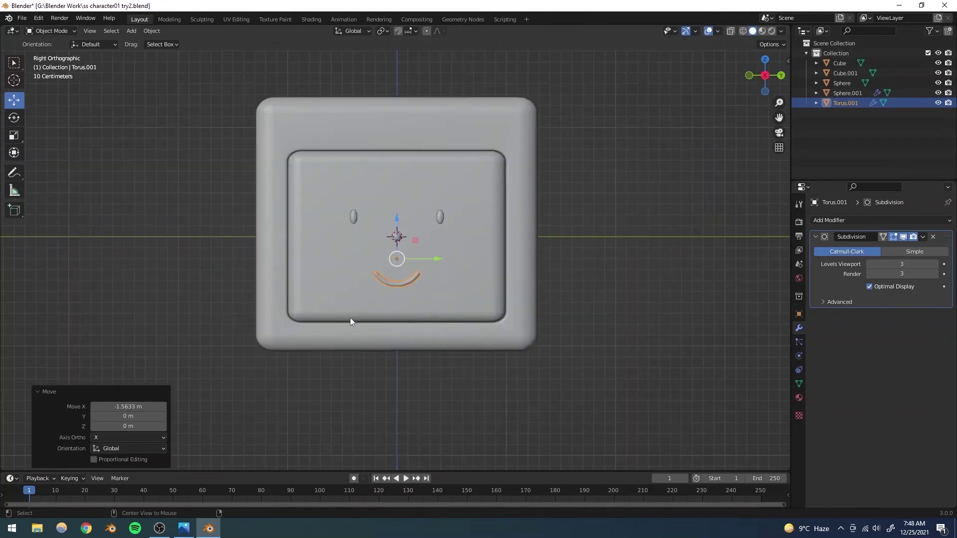
scroll(425, 303, up, 4)
key(s)
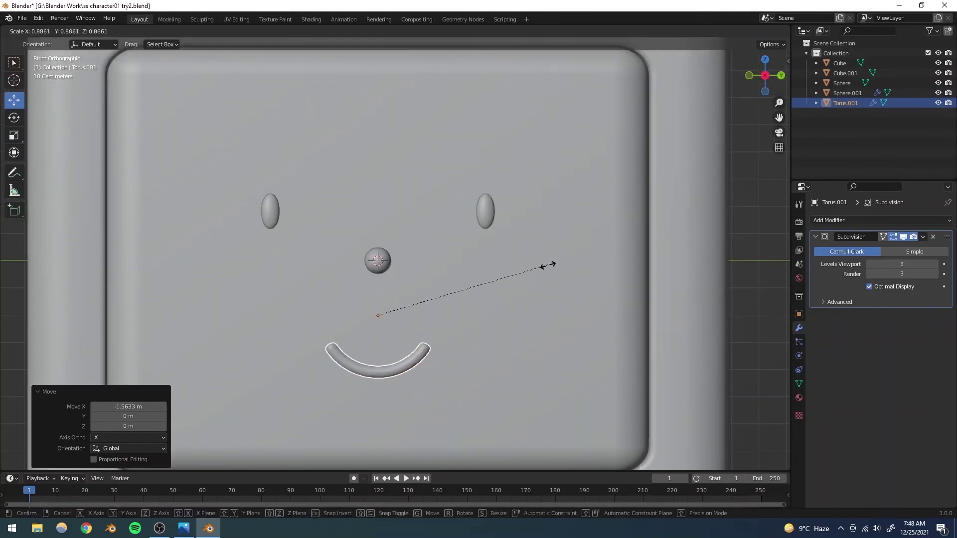
click(484, 271)
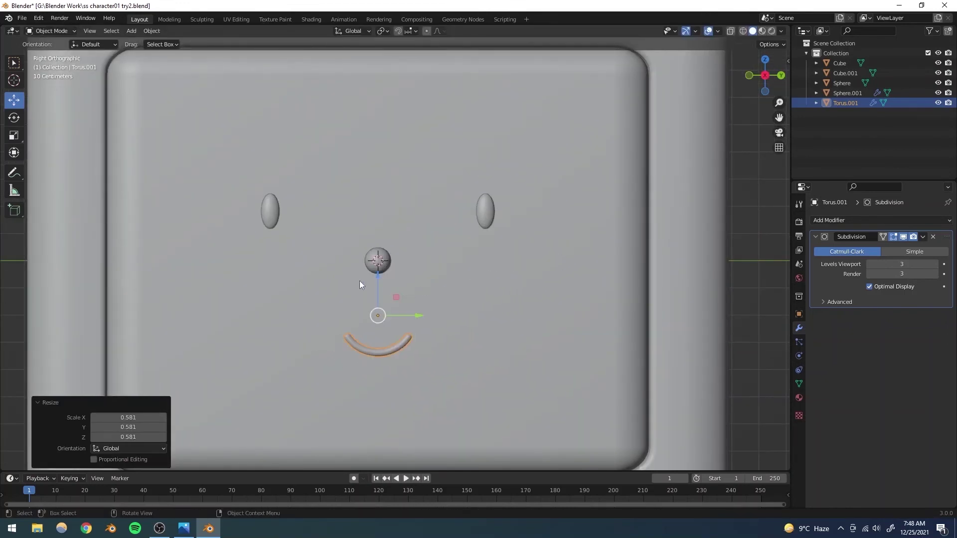
key(g)
key(z)
click(375, 284)
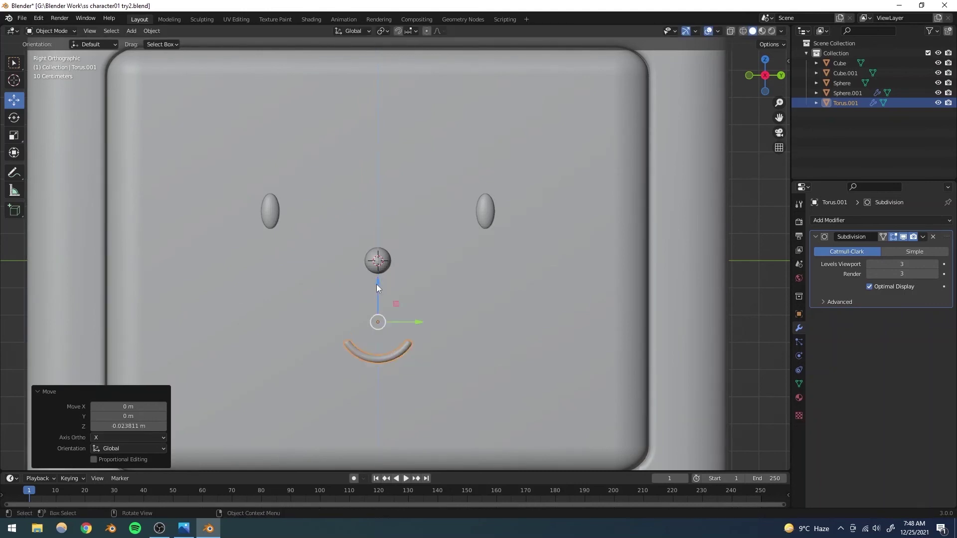
scroll(398, 286, down, 5)
key(alt+a)
scroll(422, 285, up, 5)
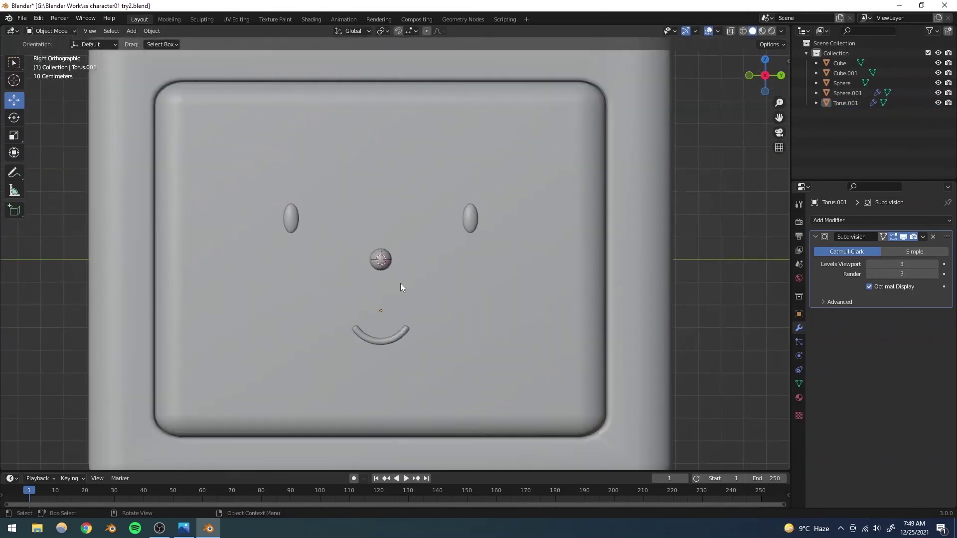
Step: Scale the smile down once more to about 0.68 and move it slightly lower along Z
click(382, 344)
key(s)
click(480, 296)
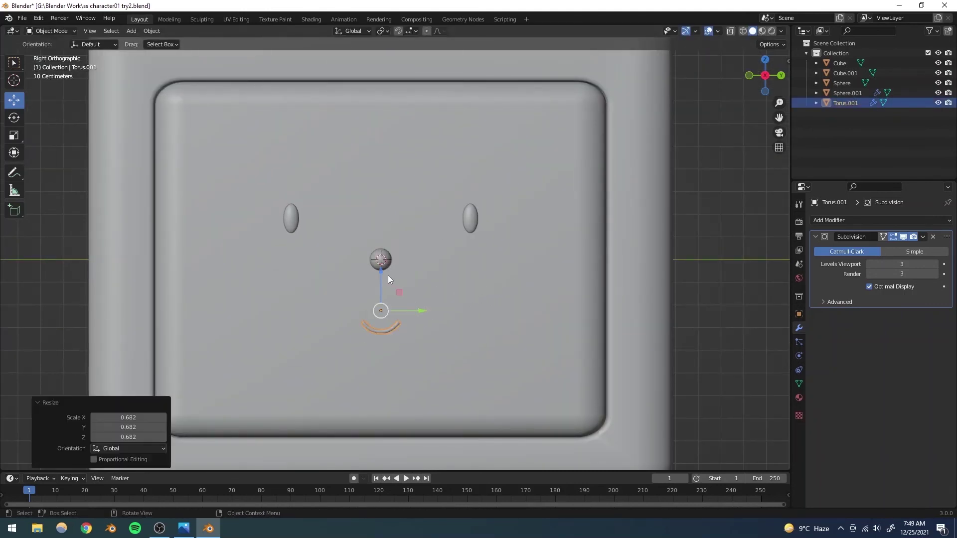
drag(381, 271, 381, 277)
key(alt+a)
scroll(399, 296, down, 5)
scroll(376, 285, up, 4)
Step: Duplicate the smile and move the copy above the left eye, about -0.40 m in Y and 0.64 m in Z
click(394, 377)
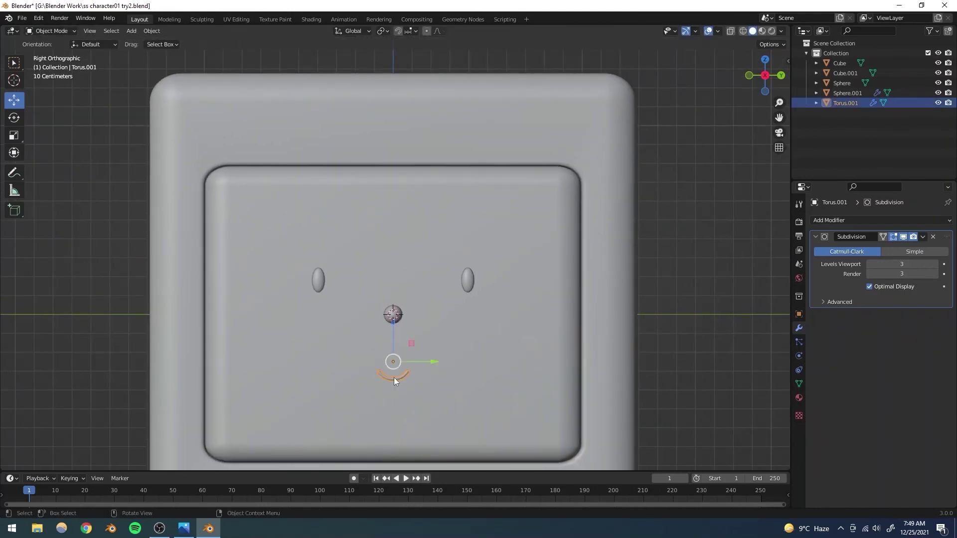
key(shift+d)
right_click(377, 330)
drag(412, 343, 346, 216)
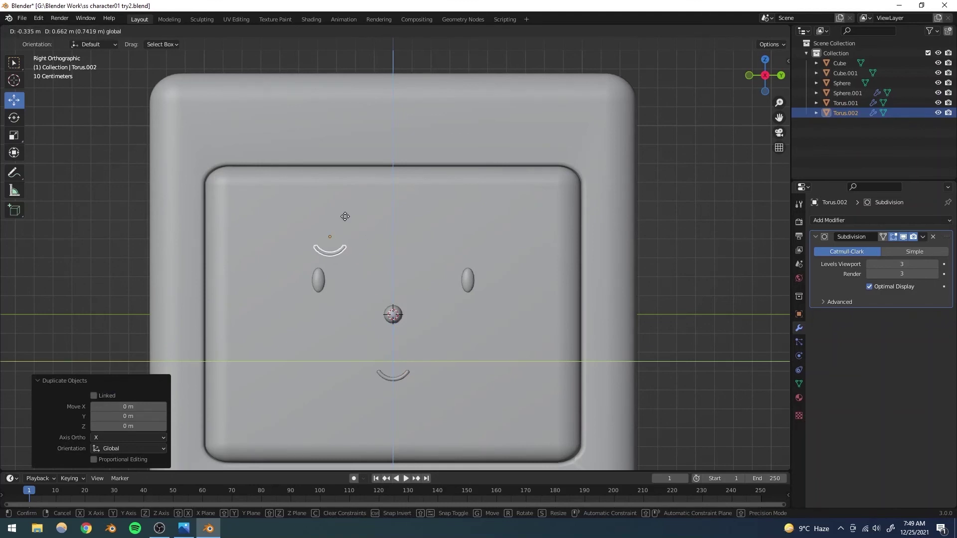
click(360, 228)
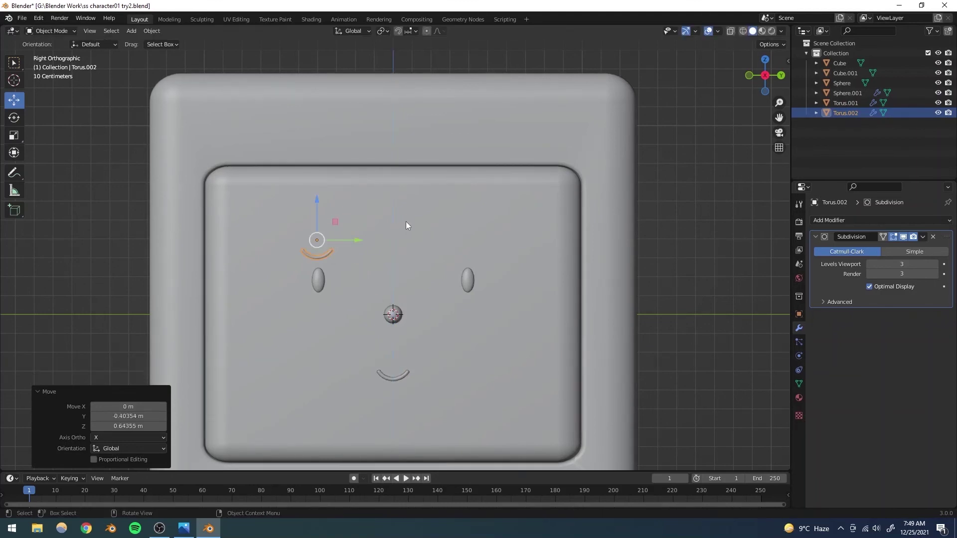
Step: Rotate the copied arc 180 degrees into an eyebrow and lower it along Z by about 0.16 m
key(r)
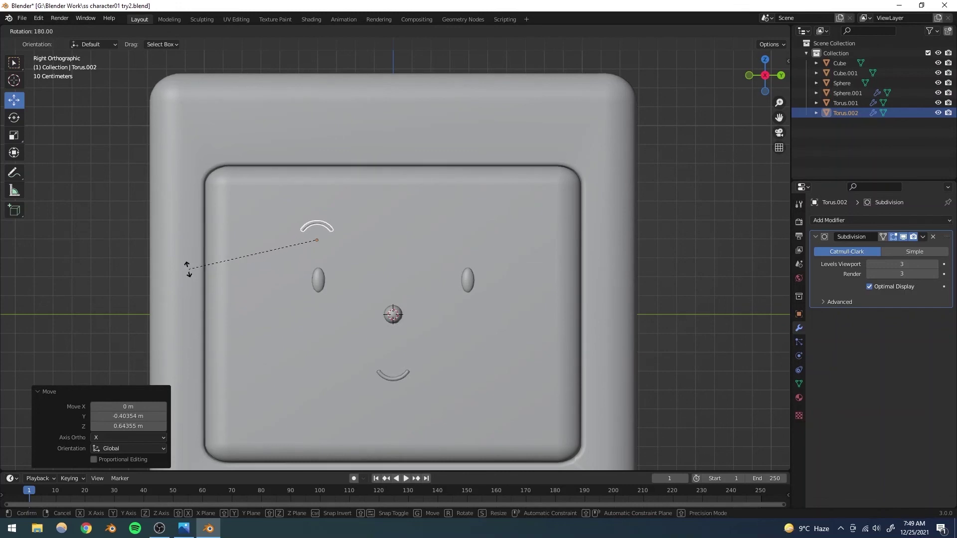
click(189, 271)
drag(317, 205, 317, 234)
Step: Scale the eyebrow down to about 0.66 and stretch it along Y by about 1.38
key(s)
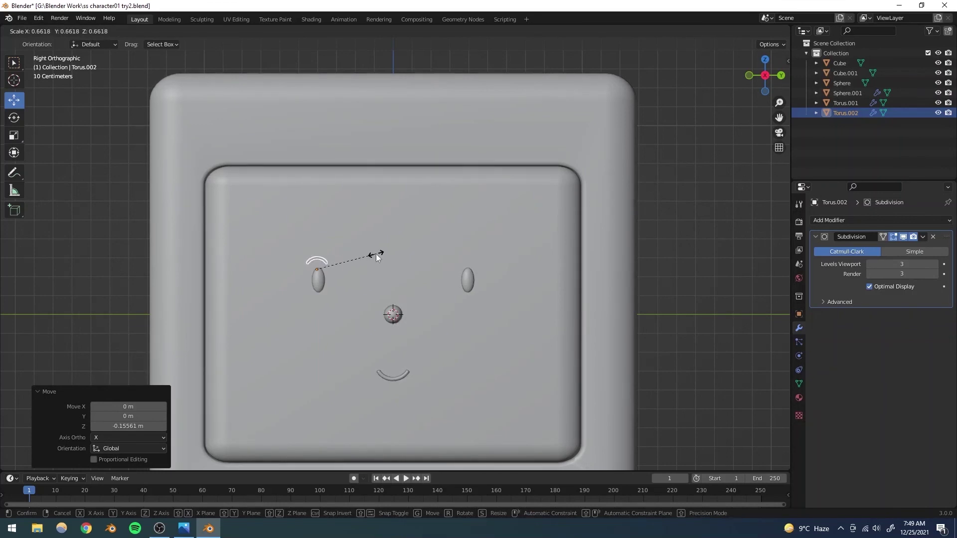
click(376, 253)
click(15, 139)
drag(357, 270, 372, 273)
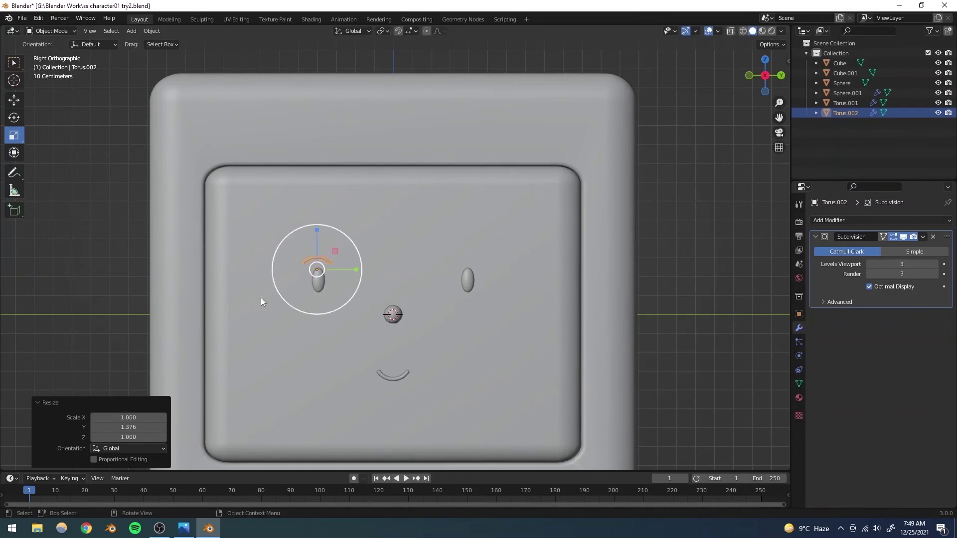
Step: Raise the eyebrow slightly along Z above the left eye and save the file
click(650, 241)
scroll(307, 278, up, 6)
click(167, 265)
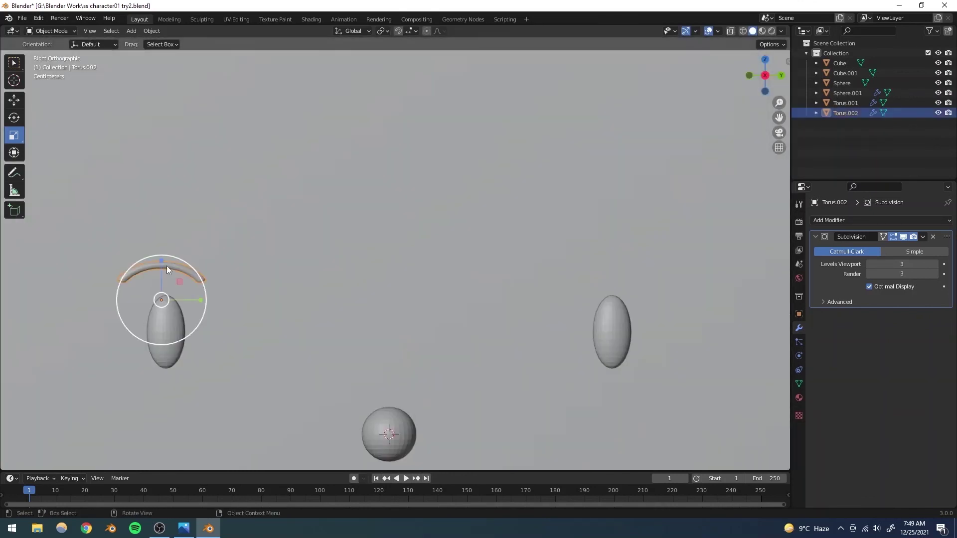
drag(160, 265, 163, 247)
click(14, 99)
scroll(481, 243, down, 5)
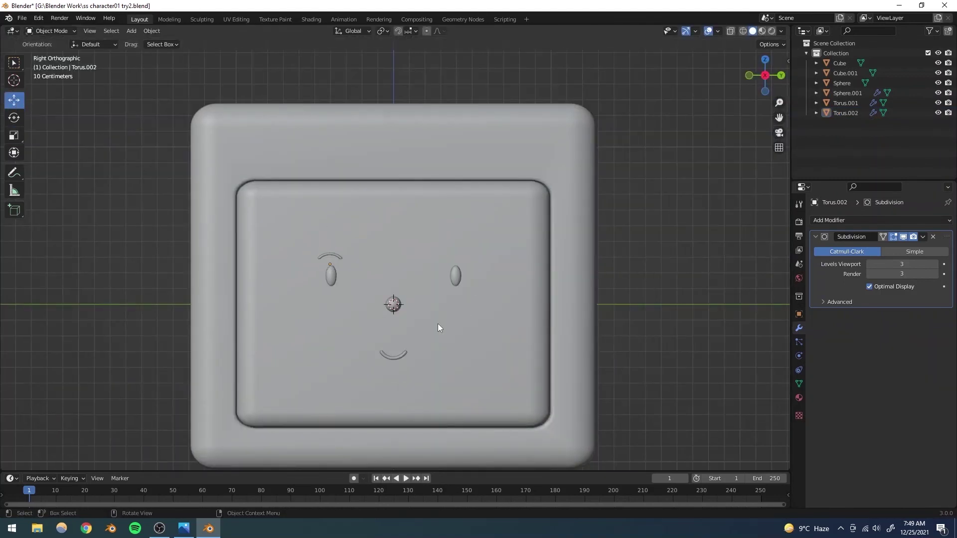
scroll(387, 327, down, 3)
middle_drag(371, 331, 364, 344)
ctrl+middle_drag(381, 338, 344, 285)
ctrl+middle_drag(356, 299, 351, 262)
key(ctrl+s)
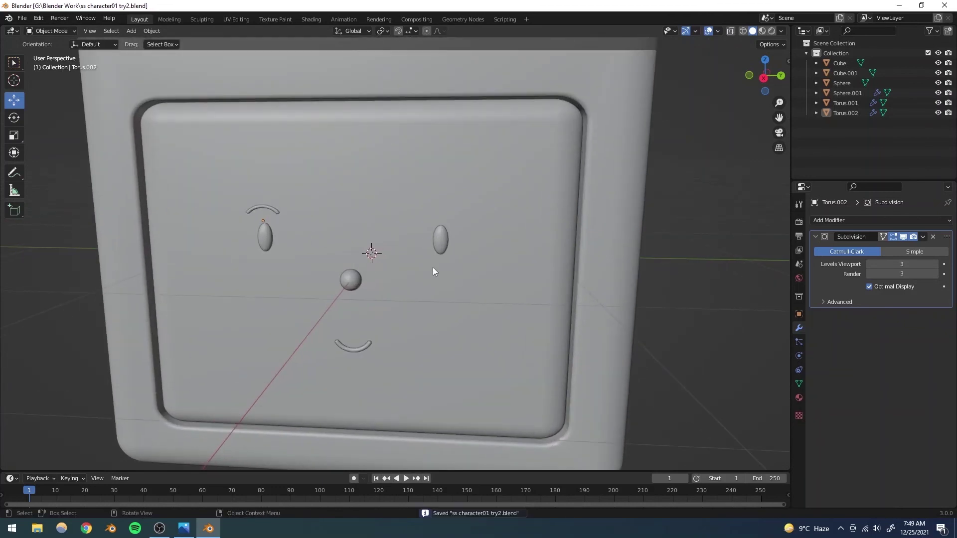
Step: Add a Mirror modifier to the eyebrow with the character's main body, Cube, as the mirror object
click(270, 208)
click(816, 237)
click(830, 222)
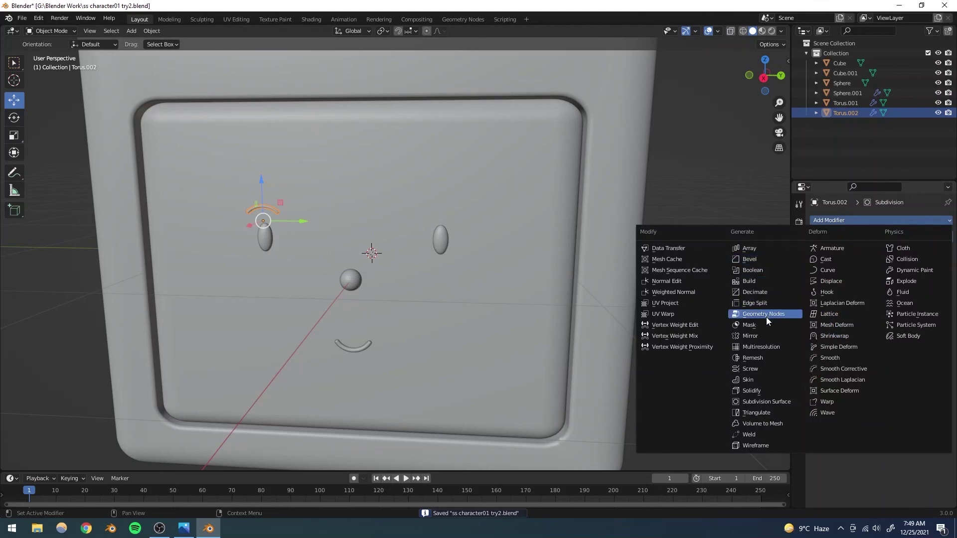
click(750, 335)
click(933, 301)
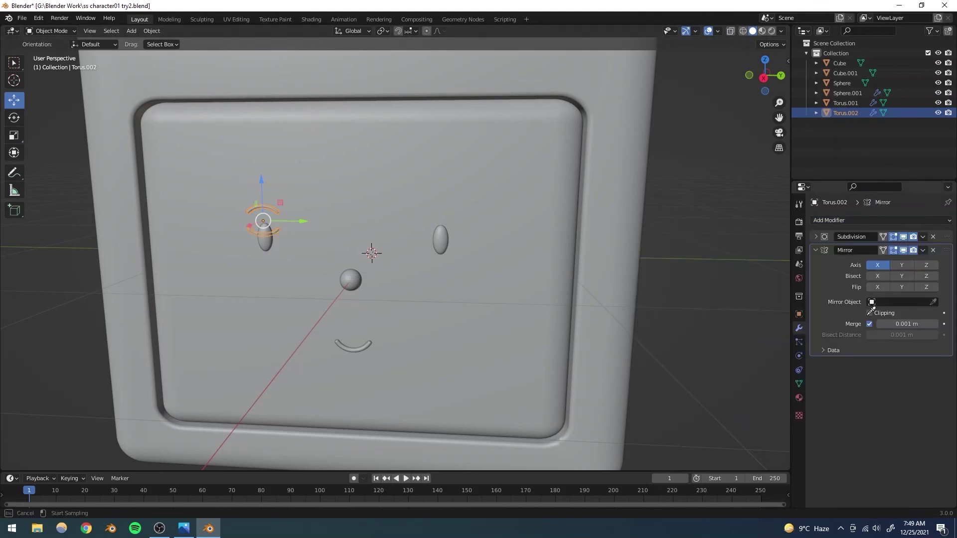
click(363, 222)
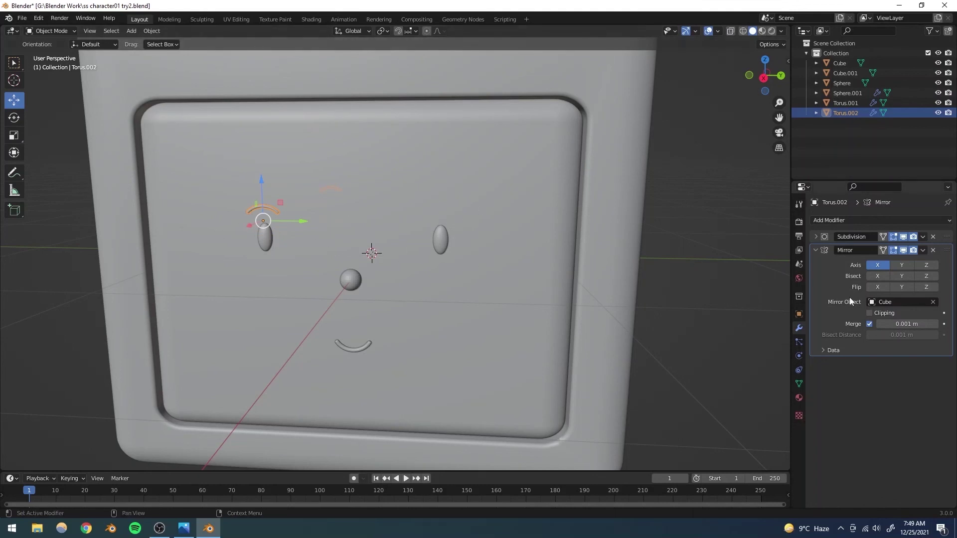
Step: Mirror the eyebrow across the Y axis only, with X off, and save the file
click(871, 264)
click(714, 198)
scroll(351, 332, down, 3)
middle_drag(352, 333, 477, 343)
shift+middle_drag(364, 367, 429, 334)
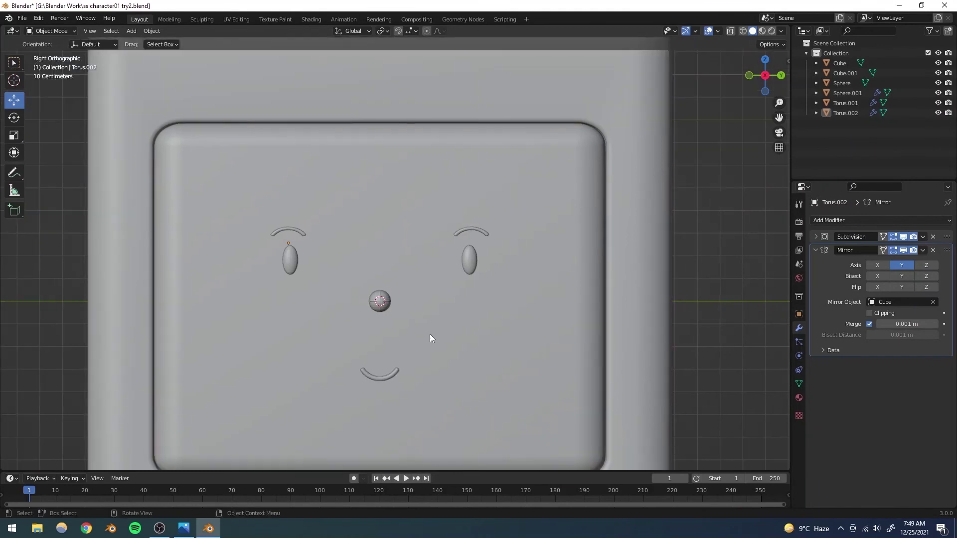
key(ctrl+s)
scroll(404, 319, down, 5)
scroll(409, 317, up, 3)
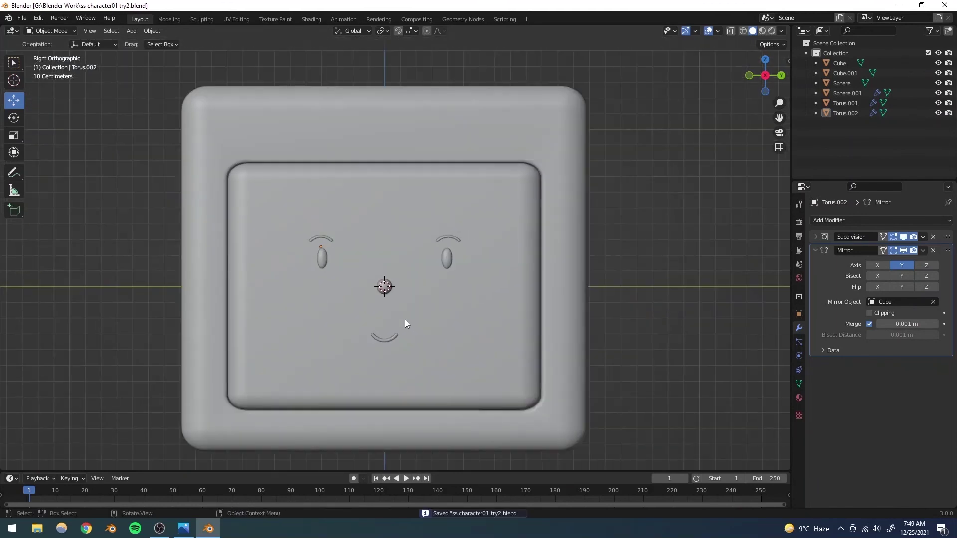
Step: Select the smile, nudge it slightly beneath the nose, and save the file
scroll(411, 327, up, 3)
shift+middle_drag(404, 314, 412, 227)
scroll(379, 345, up, 2)
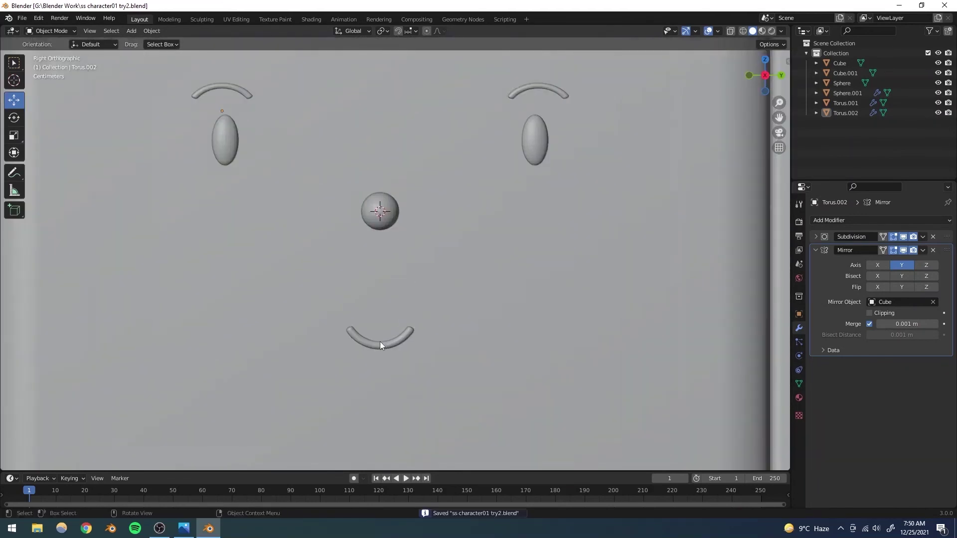
click(378, 346)
drag(411, 309, 414, 309)
scroll(414, 309, down, 7)
click(553, 296)
scroll(419, 277, up, 6)
scroll(404, 281, down, 3)
scroll(400, 283, down, 5)
middle_drag(406, 304, 429, 312)
key(ctrl+s)
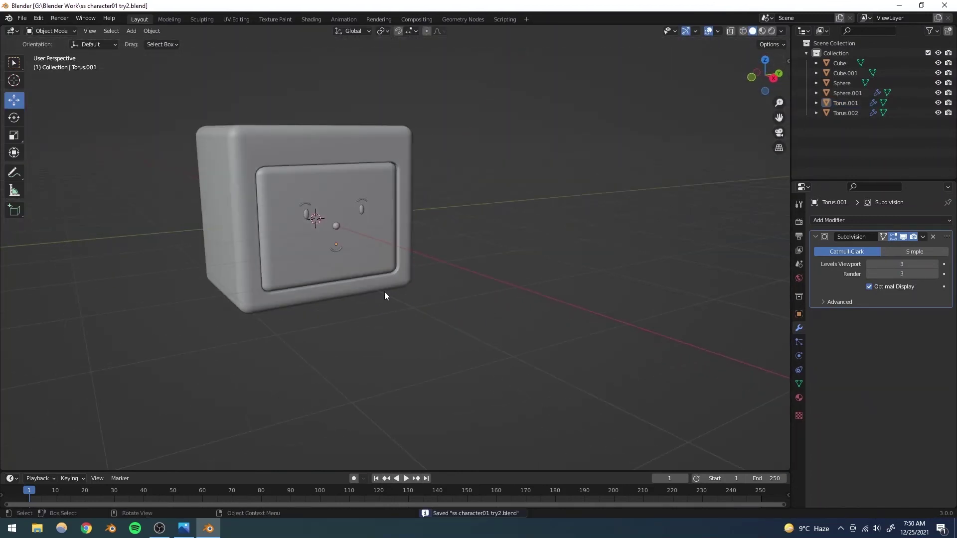
scroll(384, 291, down, 1)
scroll(373, 312, up, 4)
shift+middle_drag(375, 285, 353, 313)
scroll(358, 264, down, 3)
middle_drag(414, 322, 421, 316)
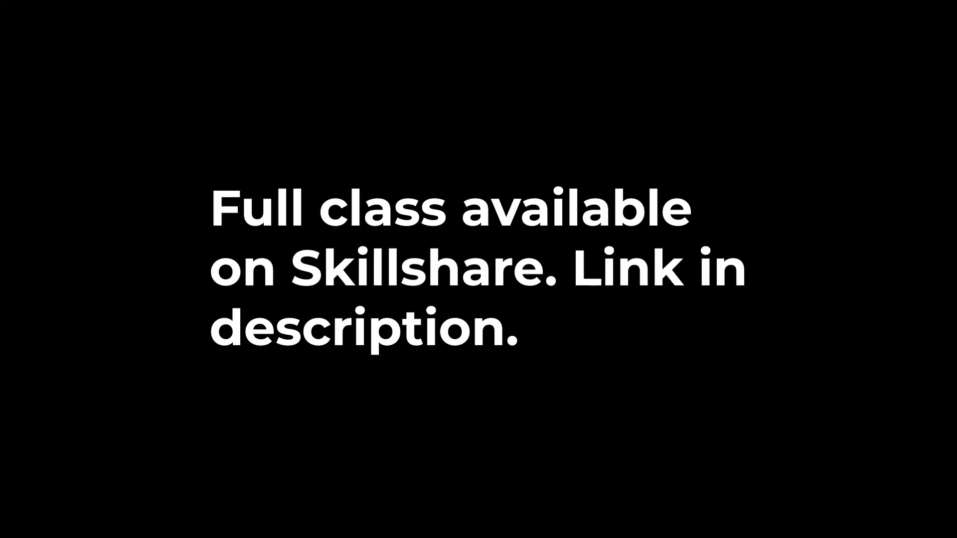